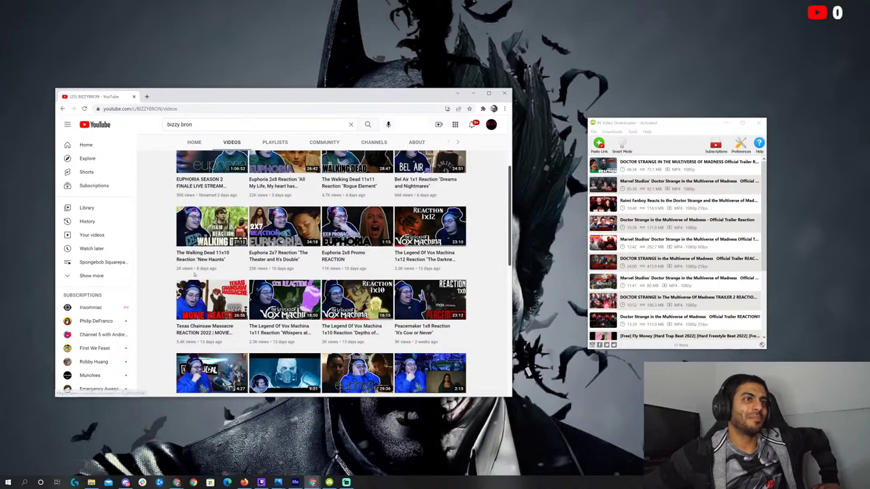
Search YouTube for "bizzy bron doctor strange" and open BIZZYBRON's "Doctor Strange in the Multiverse of Madness Trailer REACTION" video
scroll(211, 252, down, 2)
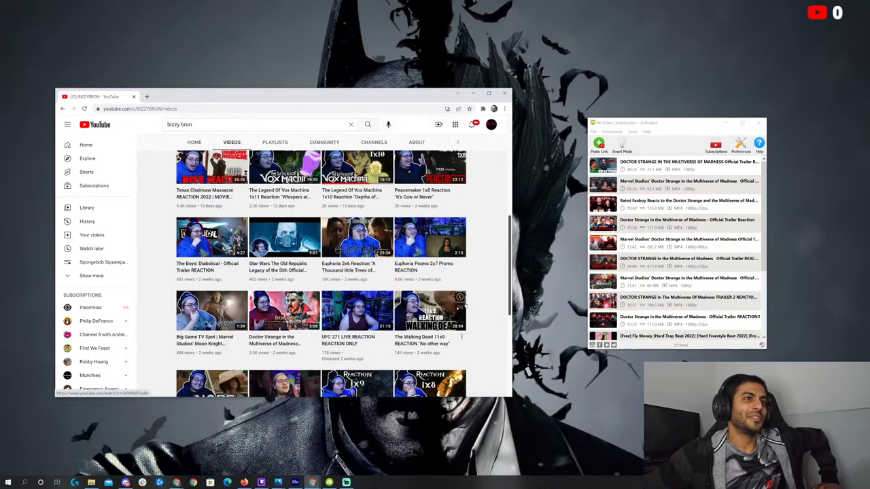
scroll(462, 302, down, 2)
scroll(484, 308, down, 3)
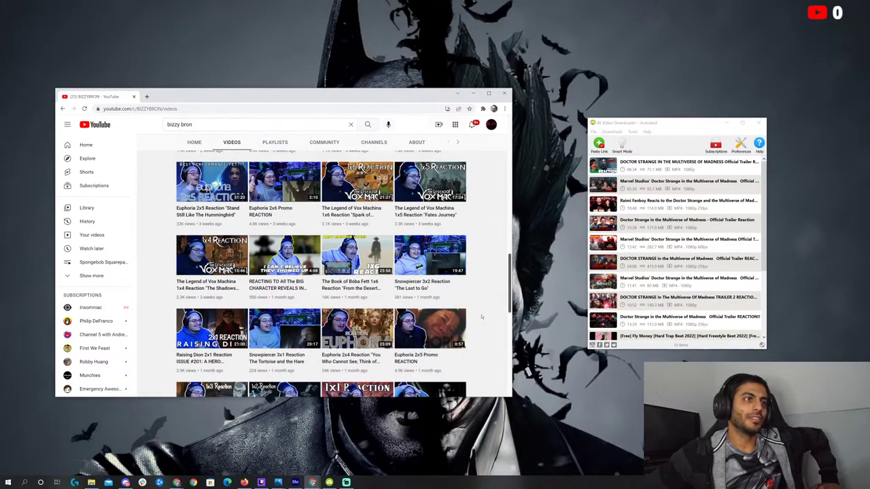
scroll(481, 316, down, 2)
scroll(482, 318, up, 10)
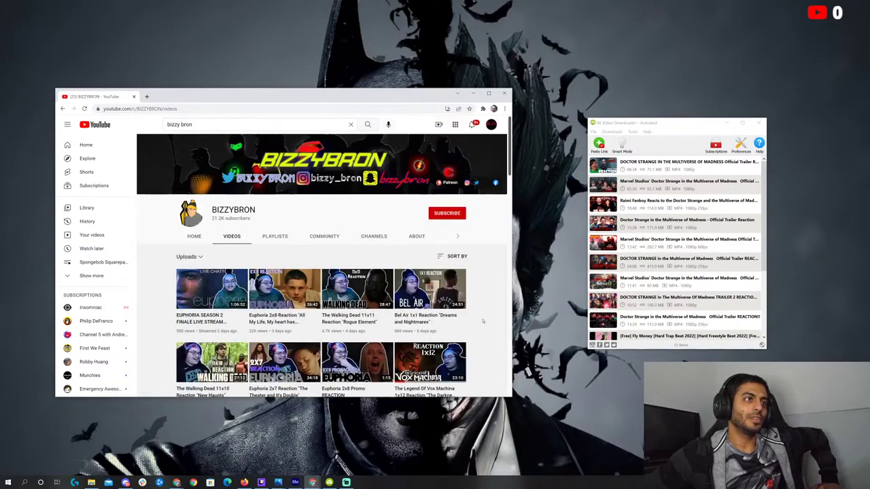
click(257, 125)
text(dcot)
key(BackSpace)
key(BackSpace)
key(BackSpace)
text(oc)
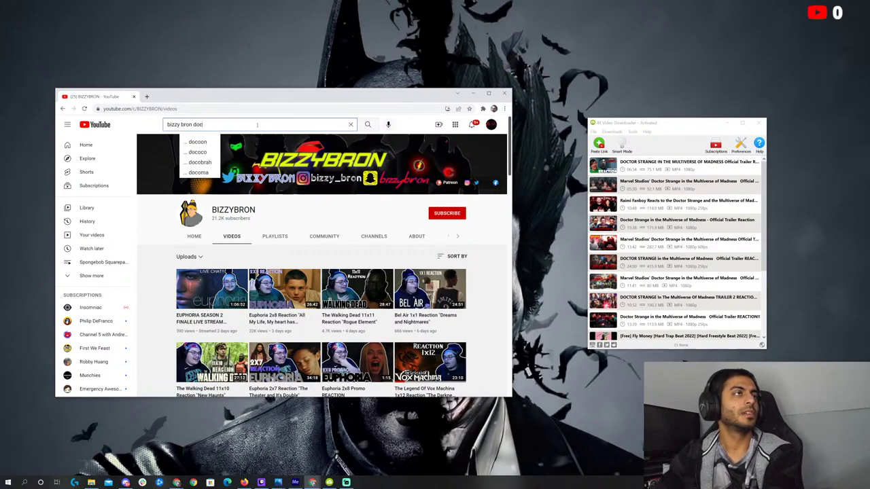
text(tor strange)
key(Return)
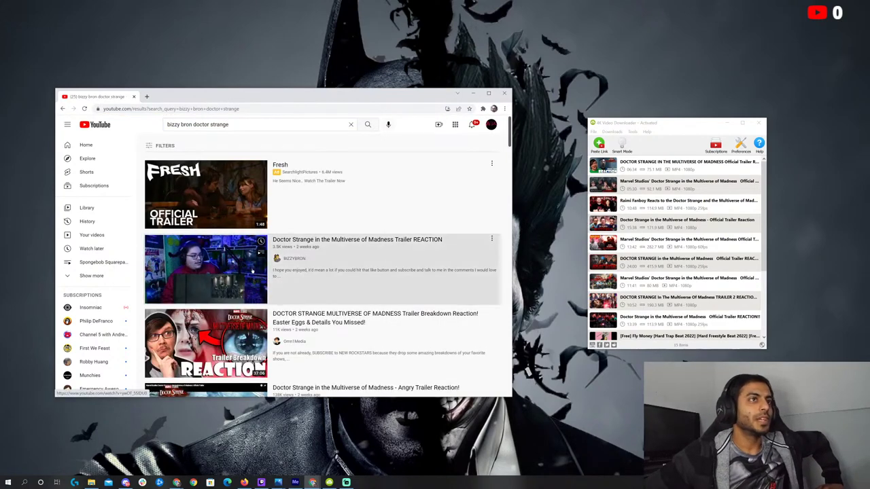
click(252, 271)
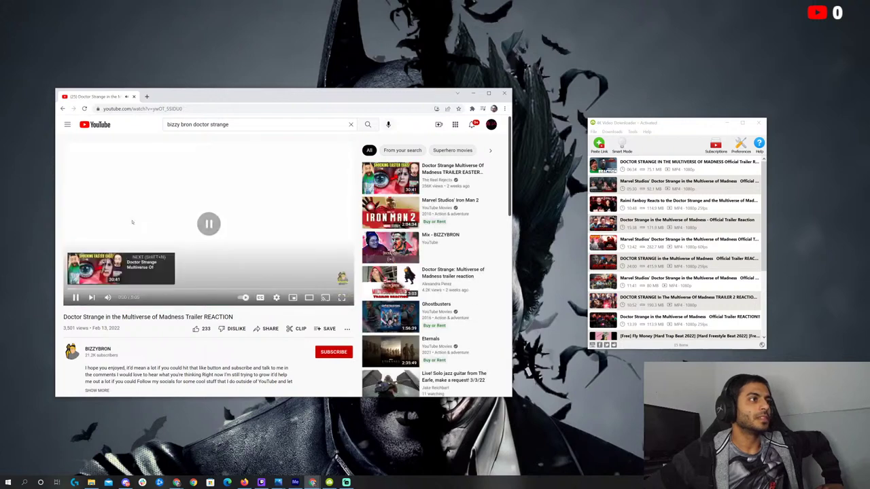
Copy the video's link and download it as a 1080p 60fps MP4 with 4K Video Downloader
click(160, 109)
right_click(160, 109)
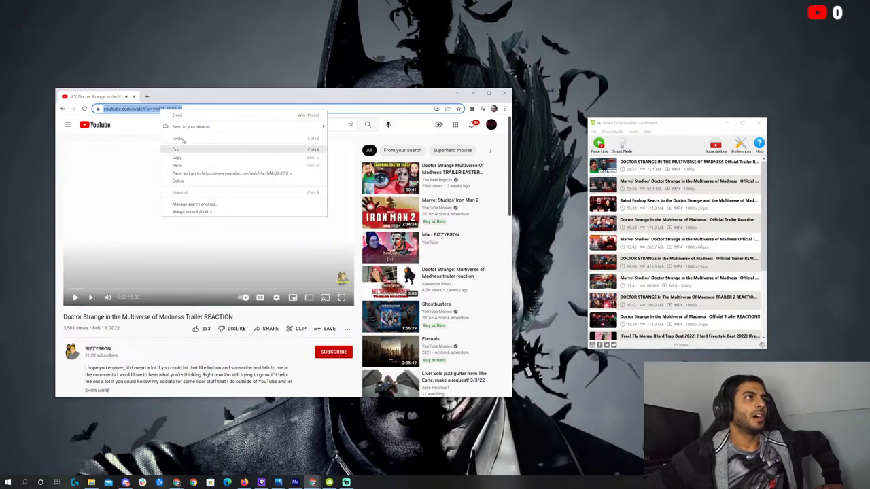
click(176, 157)
click(599, 144)
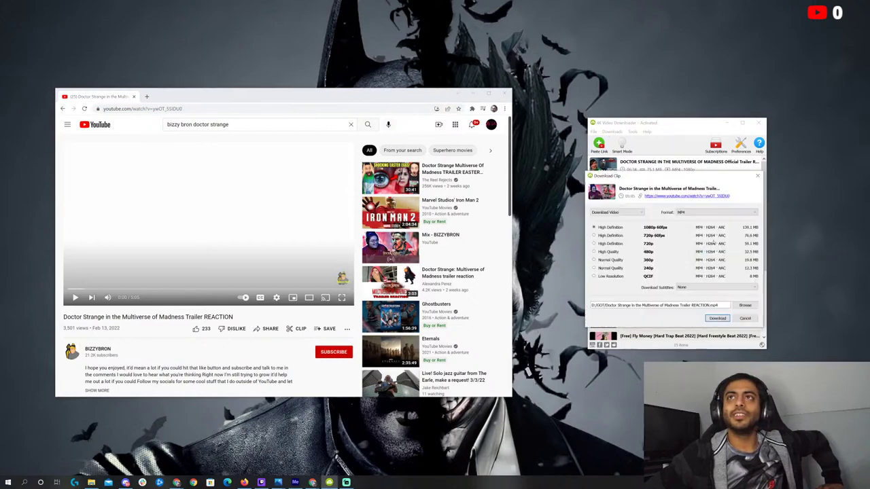
click(717, 318)
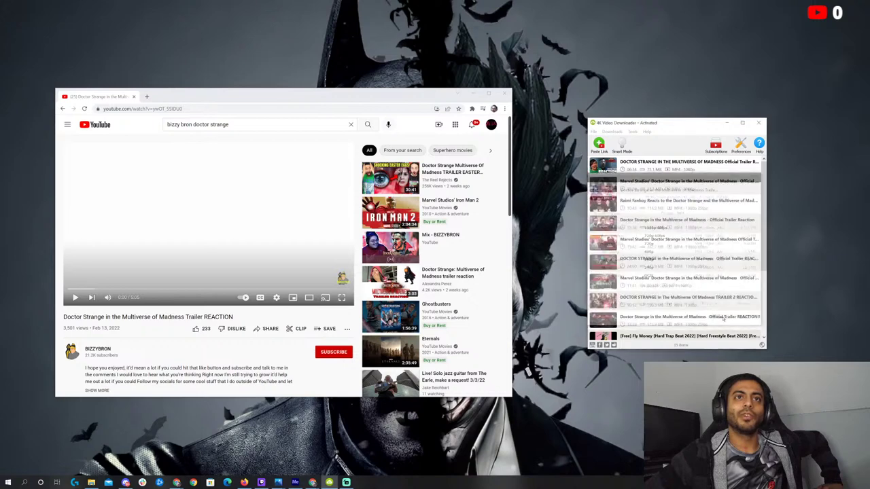
Look through the list of videos in 4K Video Downloader
scroll(680, 293, down, 3)
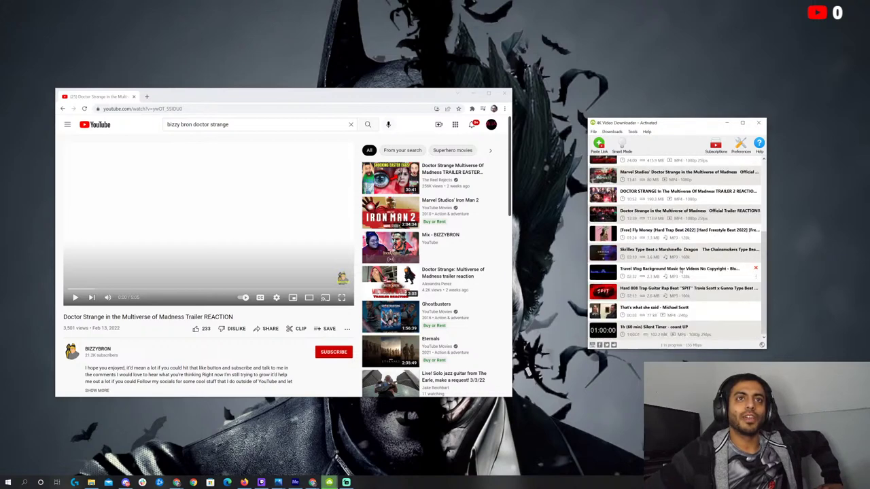
scroll(682, 257, up, 5)
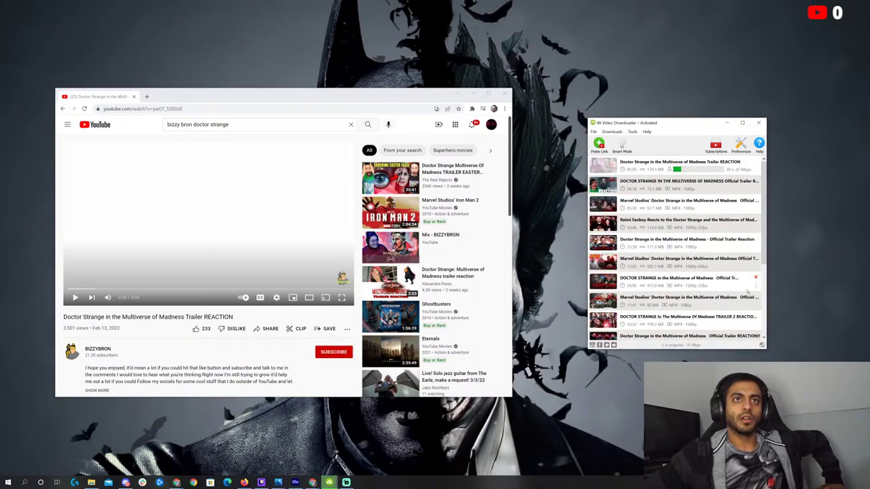
drag(765, 253, 765, 256)
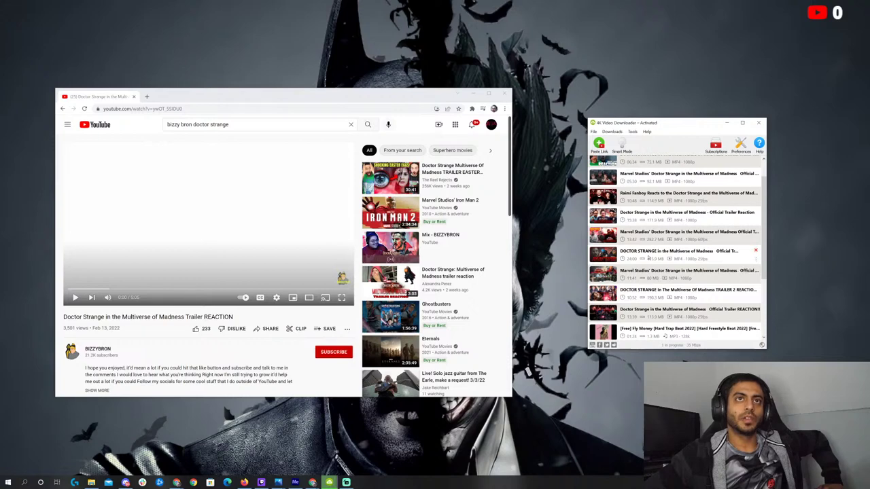
scroll(680, 194, up, 1)
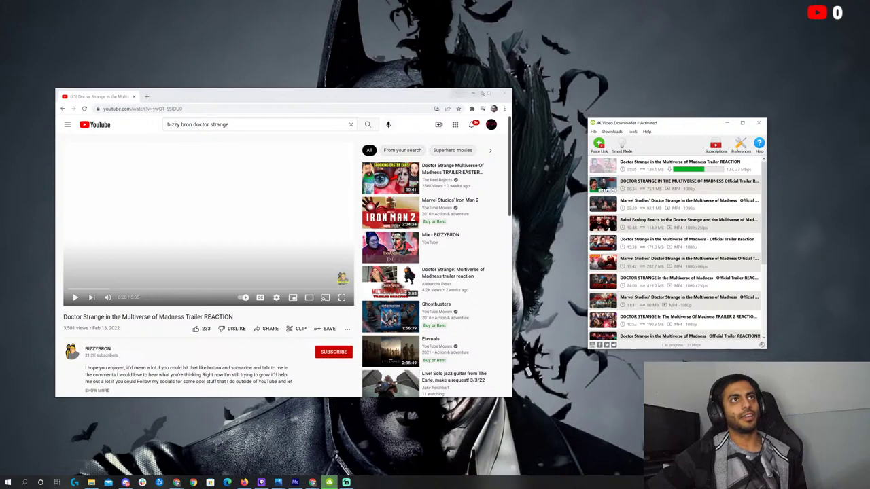
Close the browser window and launch Adobe Premiere Pro 2021
click(507, 93)
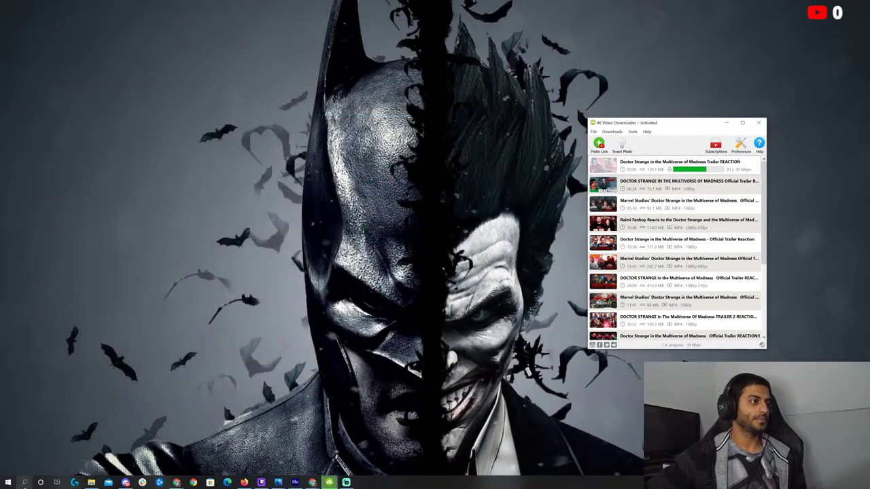
click(40, 482)
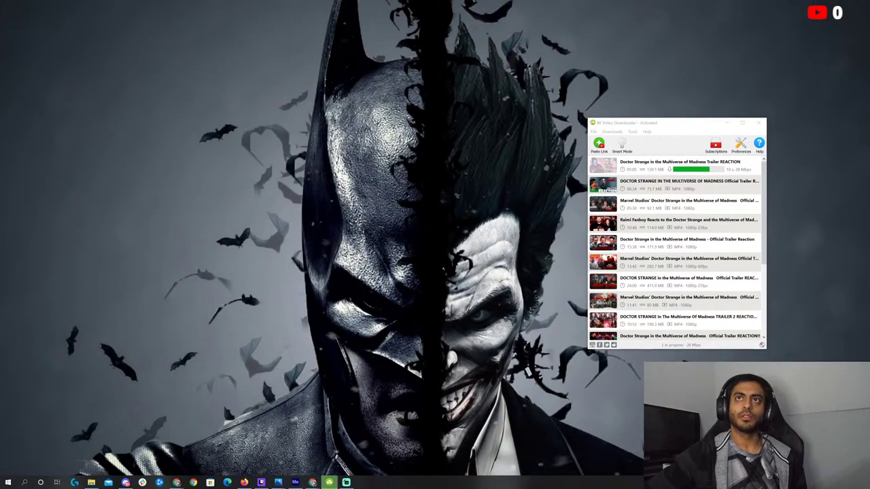
click(743, 318)
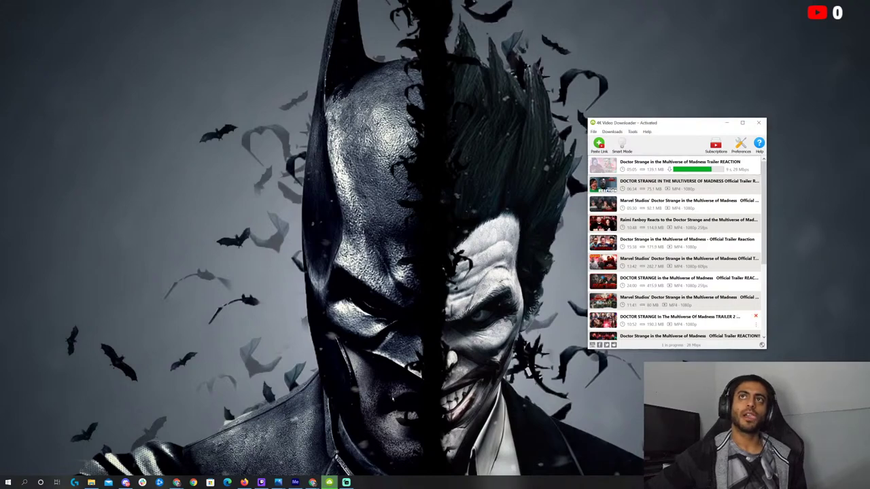
click(40, 483)
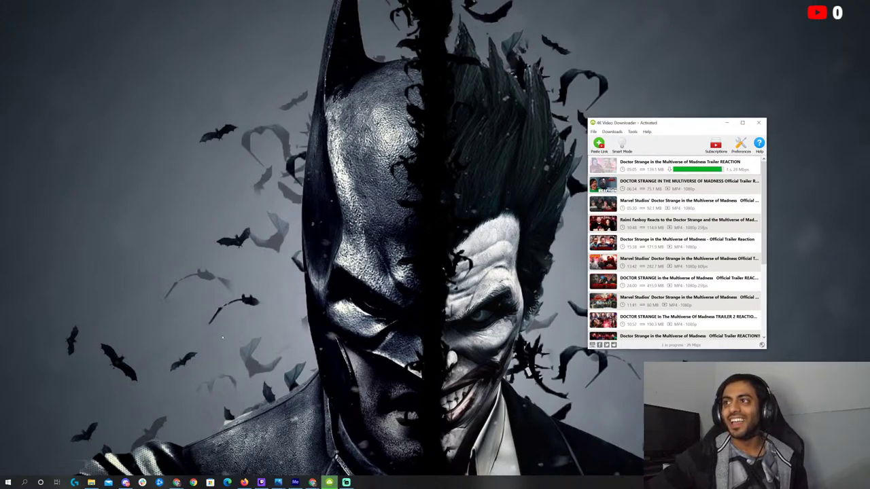
click(24, 483)
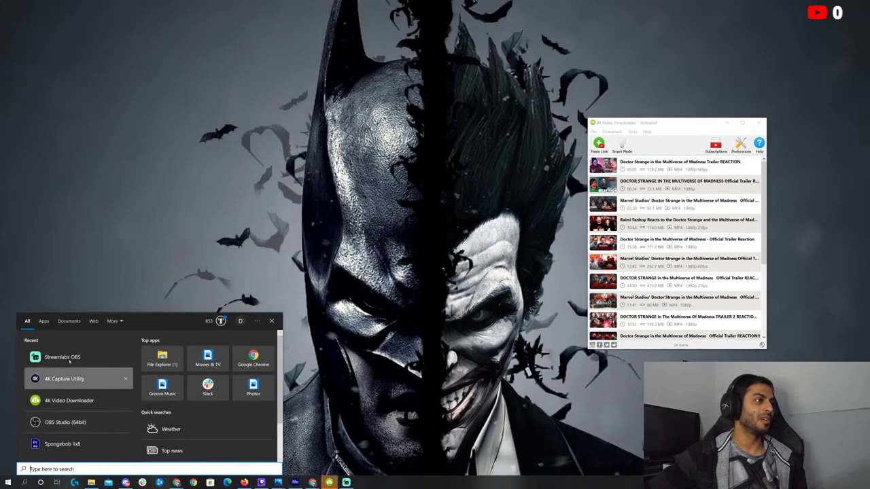
text(pre)
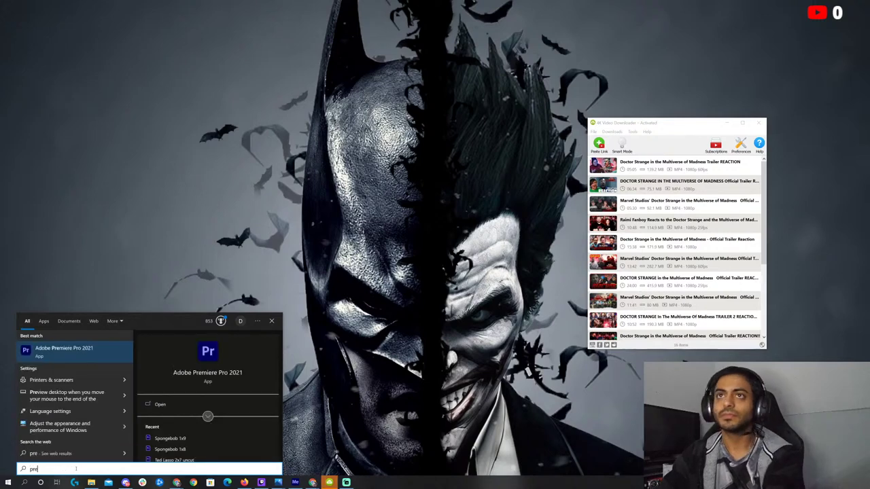
click(75, 349)
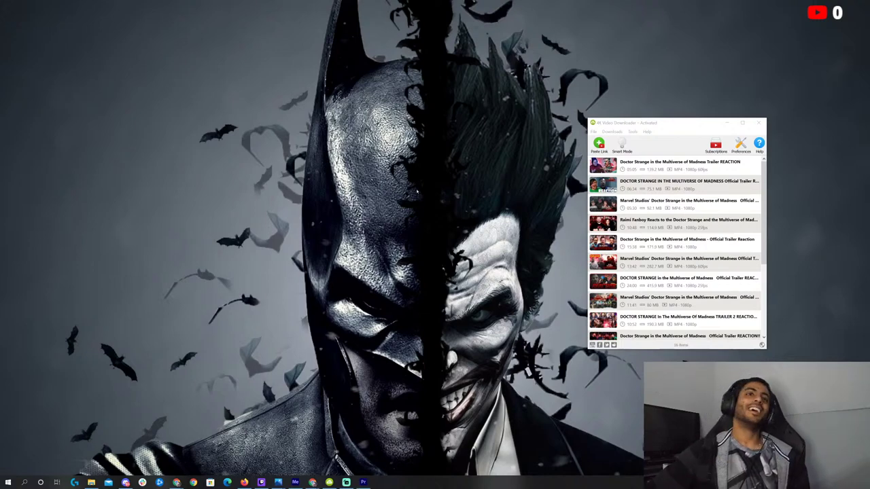
click(726, 122)
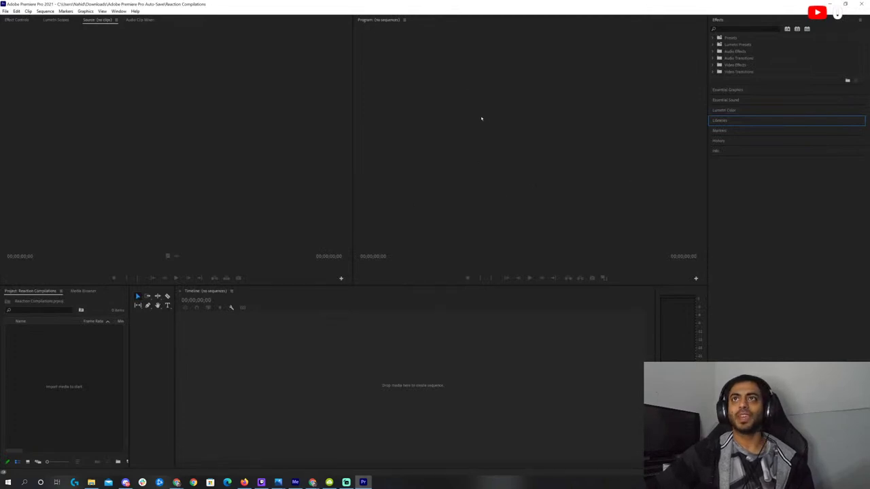
Switch to 4K Video Downloader and show the newly downloaded trailer reaction video in its folder
click(328, 482)
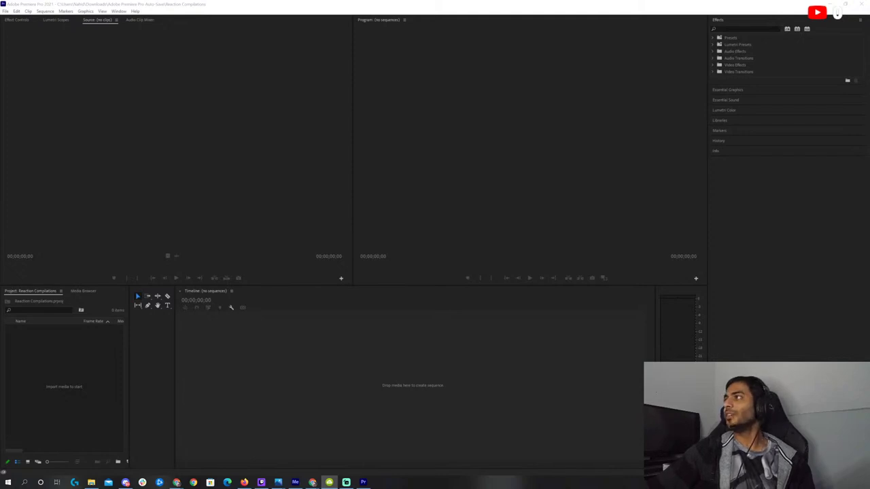
drag(688, 162, 702, 182)
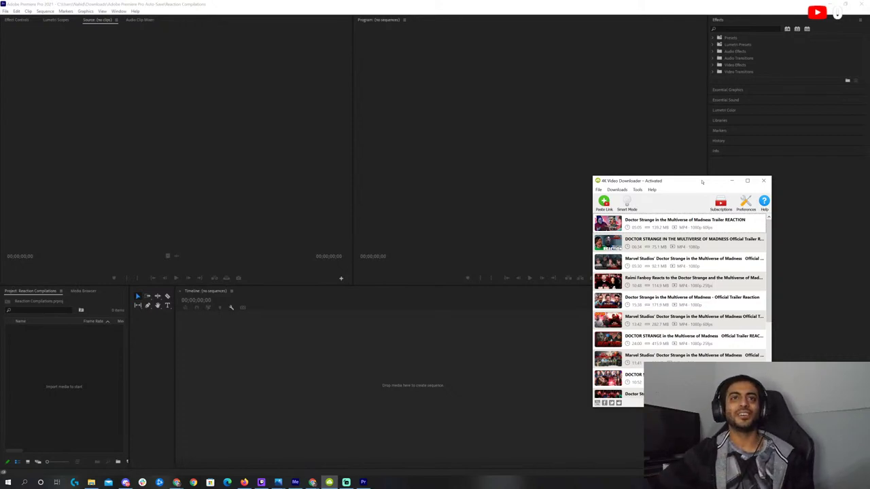
right_click(760, 229)
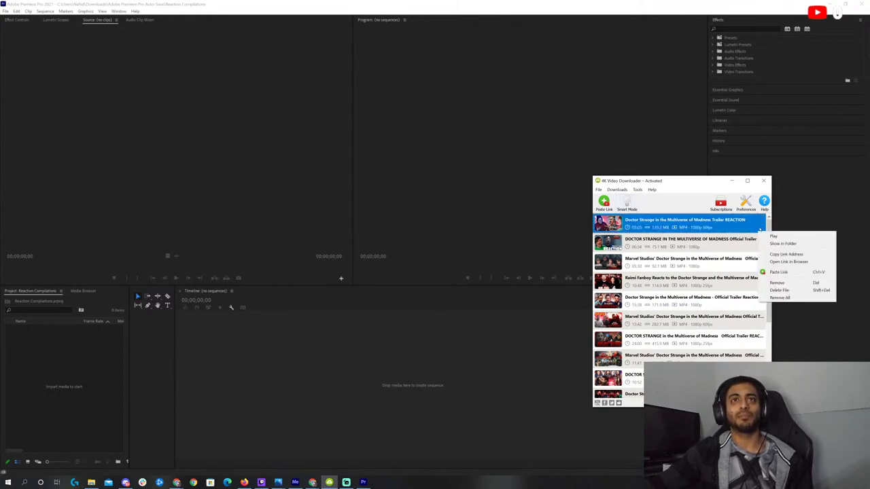
click(776, 242)
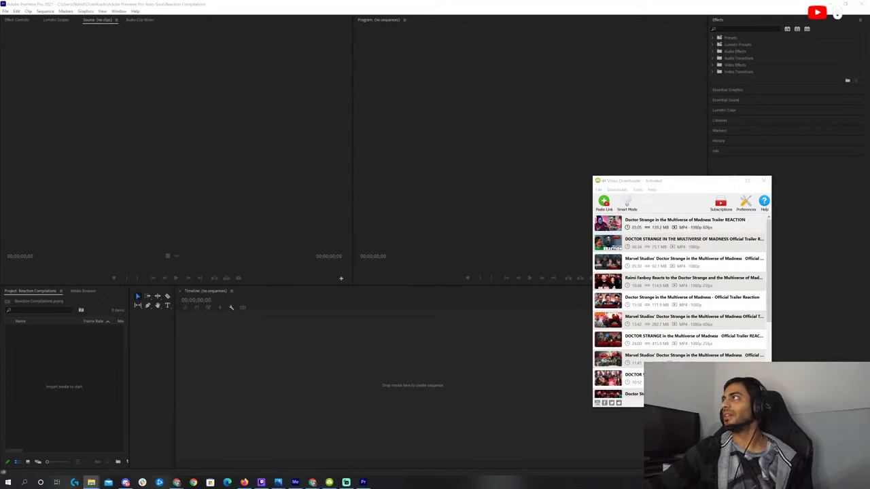
drag(869, 106, 512, 108)
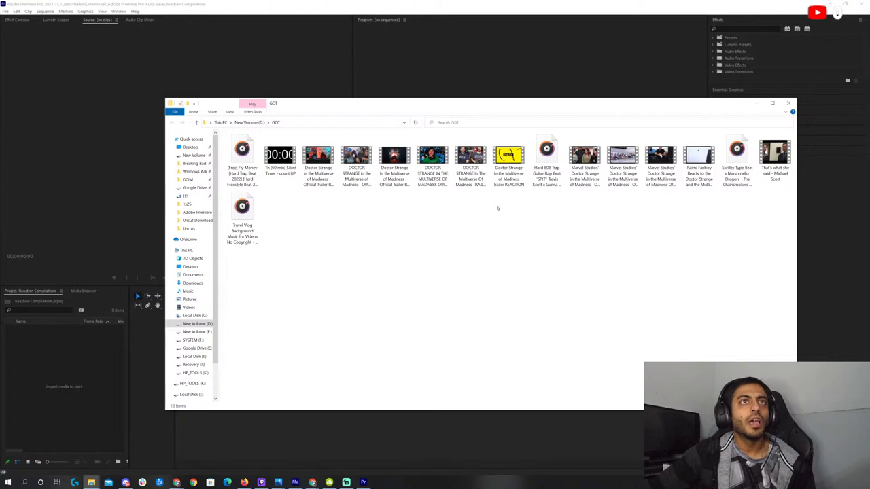
Import nine Doctor Strange reaction videos from the GOT folder into the Premiere Pro project, leaving out BIZZYBRON's "Trailer REACTION" file
drag(544, 231, 314, 129)
click(625, 248)
drag(710, 227, 51, 401)
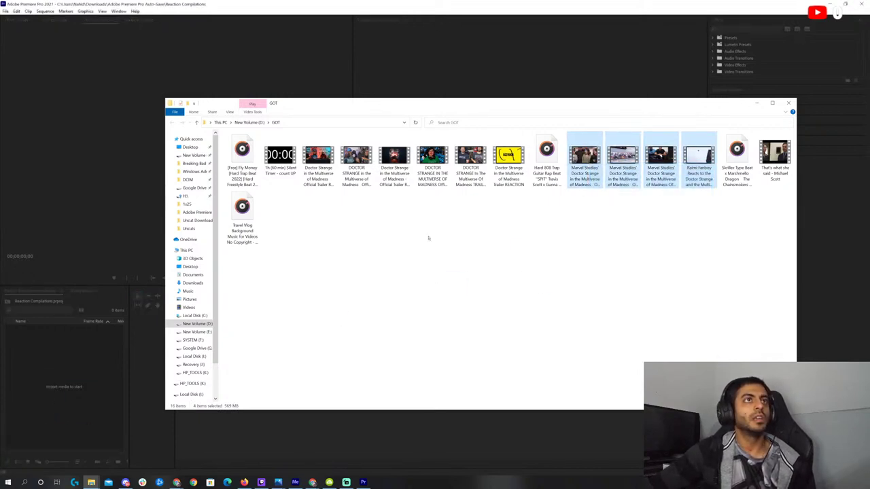
click(442, 233)
drag(466, 201, 68, 418)
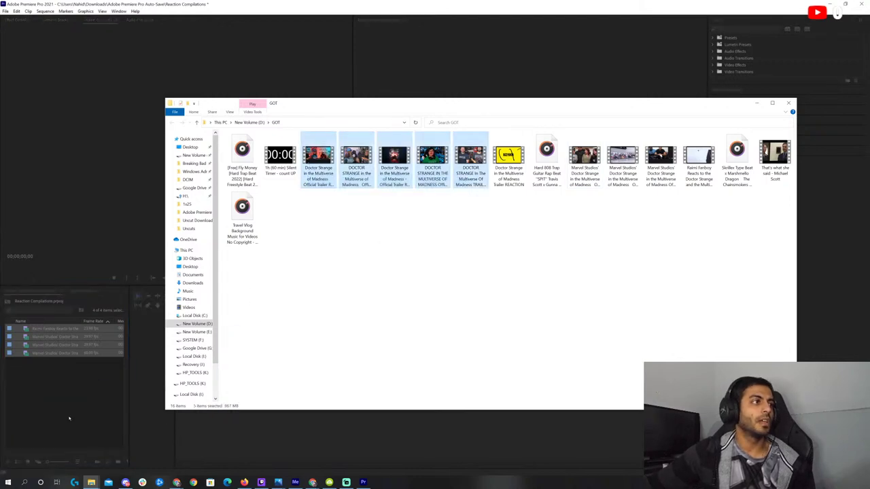
click(95, 221)
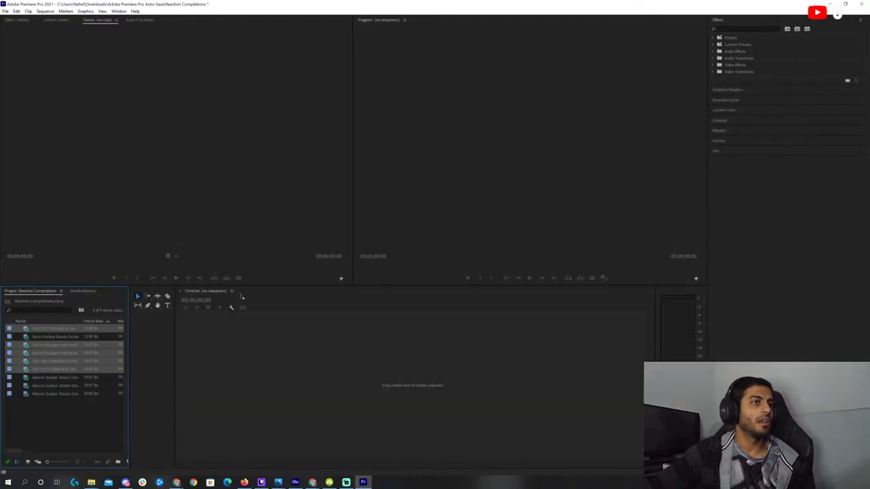
Create a sequence containing all nine imported reaction videos placed one after another on the timeline
drag(89, 433, 52, 330)
drag(282, 369, 281, 370)
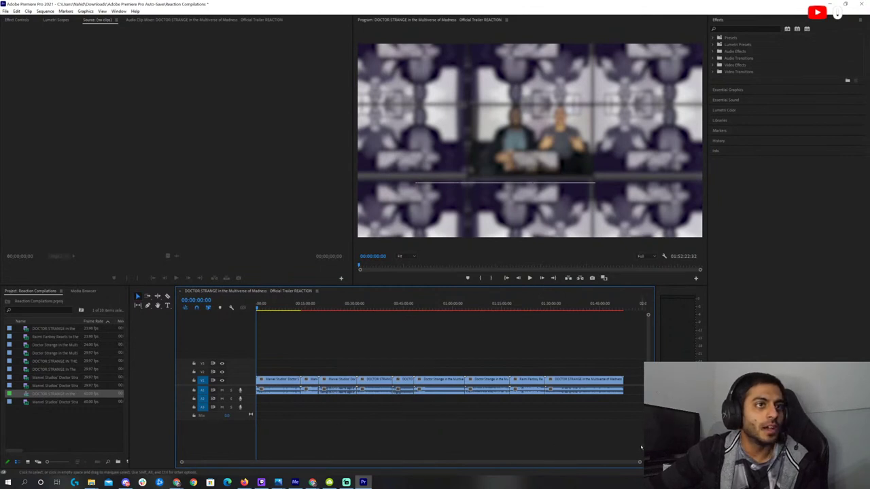
Scrub through the sequence to preview the reaction clips, with the whole timeline fitted in view
drag(639, 463, 525, 467)
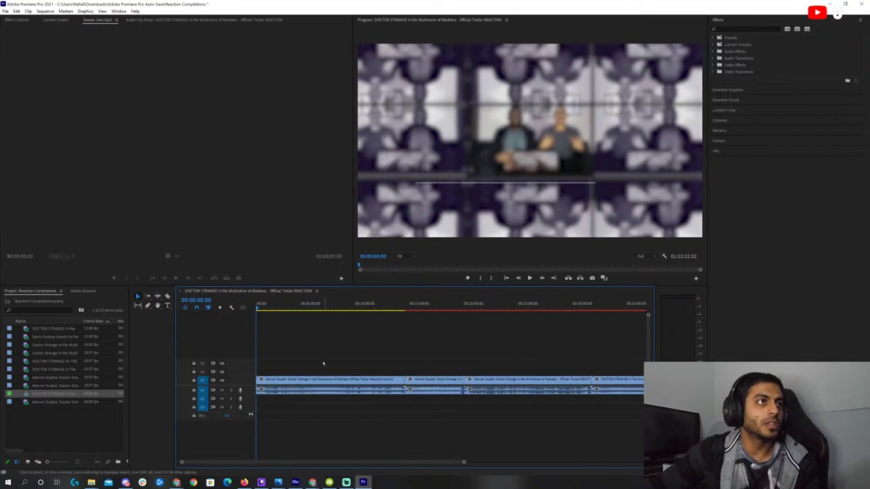
drag(256, 307, 291, 307)
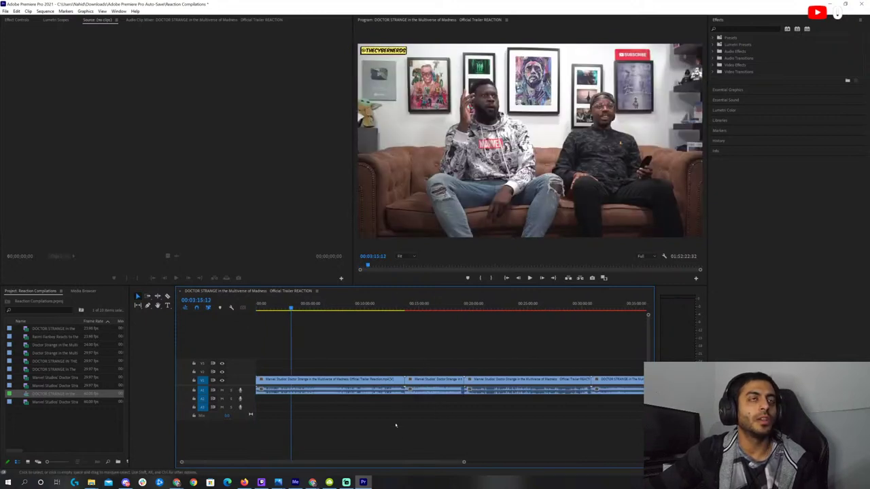
drag(463, 461, 540, 462)
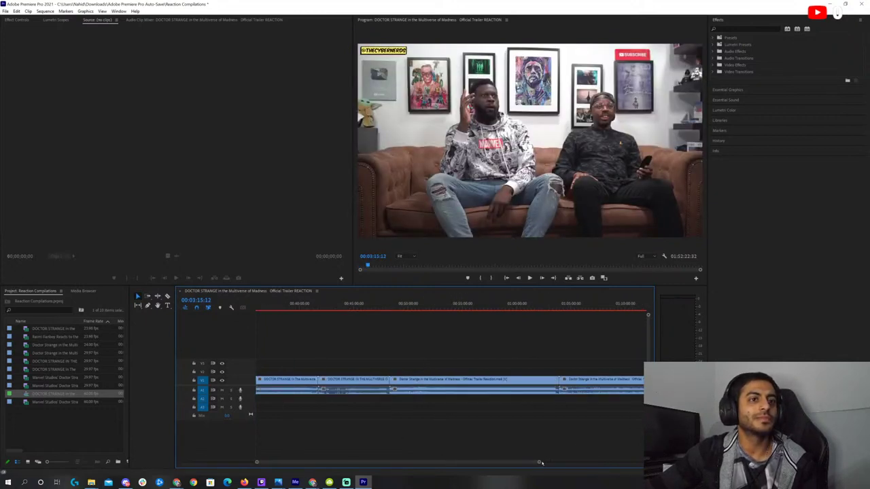
key(backslash)
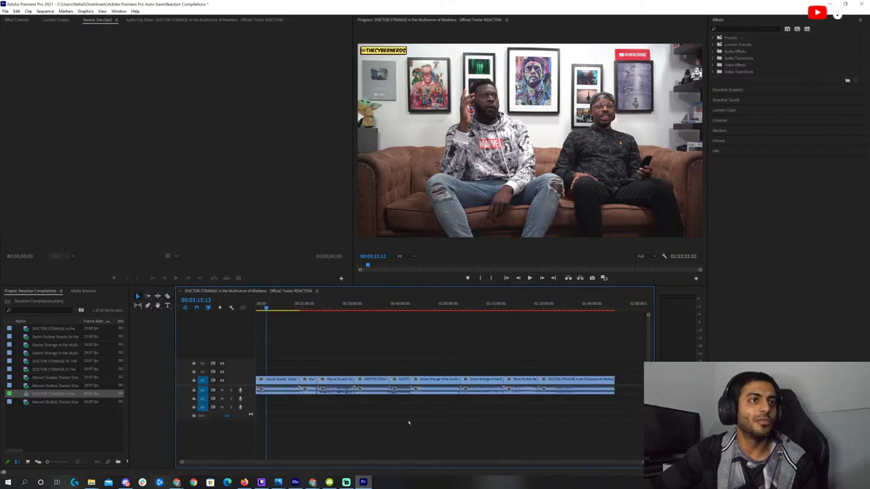
click(310, 303)
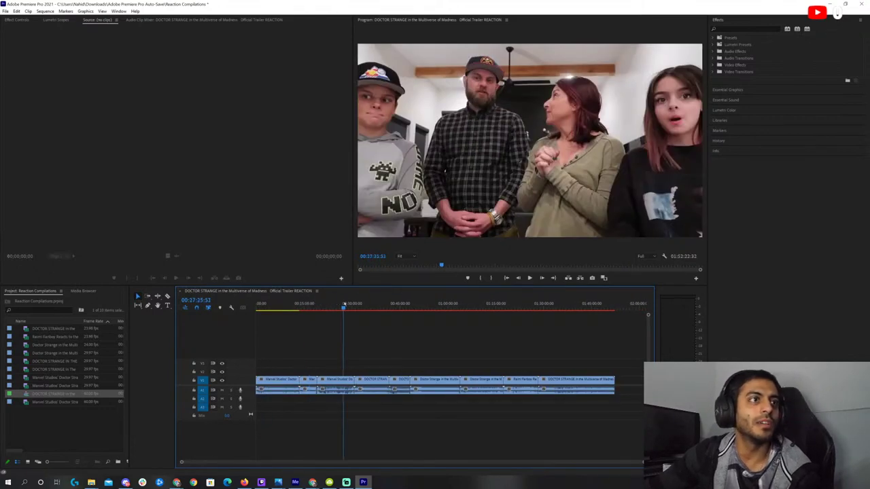
Sample the reaction clips at several points along the sequence and find the four-man panel reaction
click(344, 304)
click(373, 303)
click(399, 304)
click(429, 303)
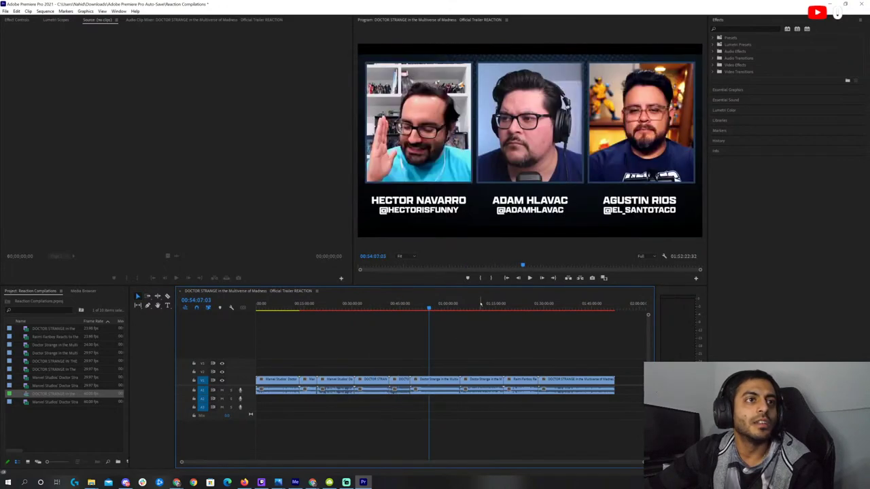
click(479, 304)
click(519, 303)
click(472, 303)
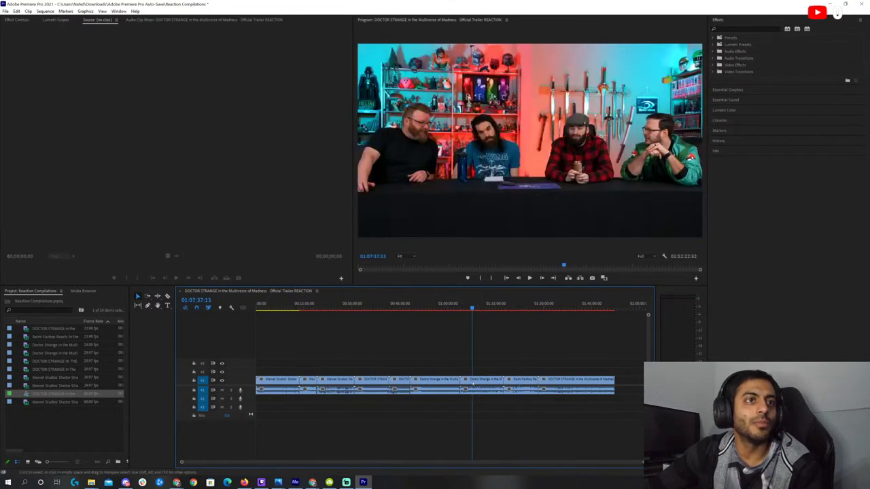
Move the four-man panel reaction clip past the end of the last clip and close the gap it left
drag(277, 335, 462, 432)
mouse_move(487, 383)
mouse_down()
mouse_move(567, 357)
mouse_move(537, 381)
mouse_move(488, 384)
mouse_up()
key(Delete)
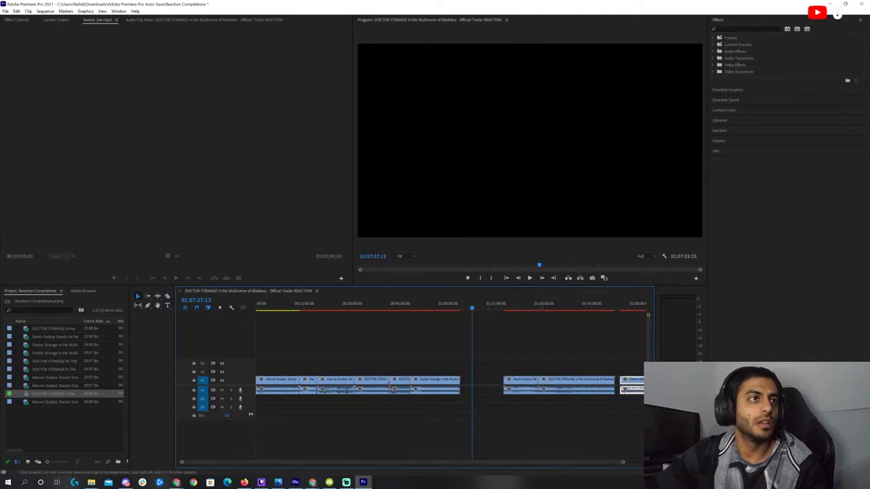
click(480, 382)
key(Delete)
key(Up)
Reorder the sequence so the four-man panel reaction comes first, with all other reaction clips directly behind it
drag(277, 359, 535, 426)
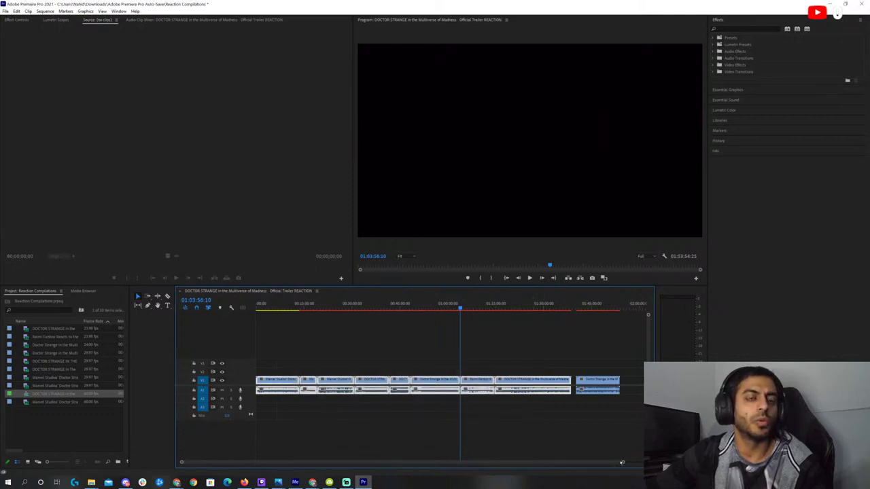
drag(623, 462, 644, 463)
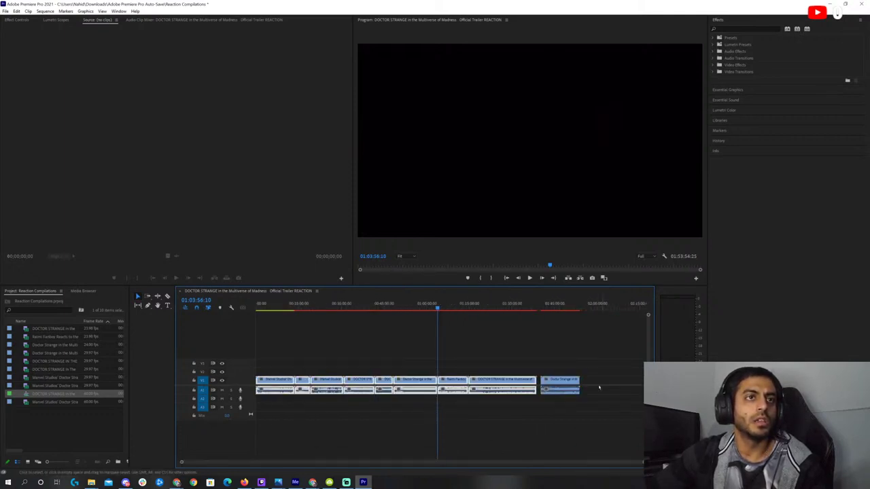
drag(560, 385, 633, 385)
mouse_move(559, 341)
mouse_down()
mouse_move(395, 397)
mouse_move(265, 406)
mouse_move(284, 385)
mouse_move(349, 385)
mouse_move(322, 388)
mouse_up()
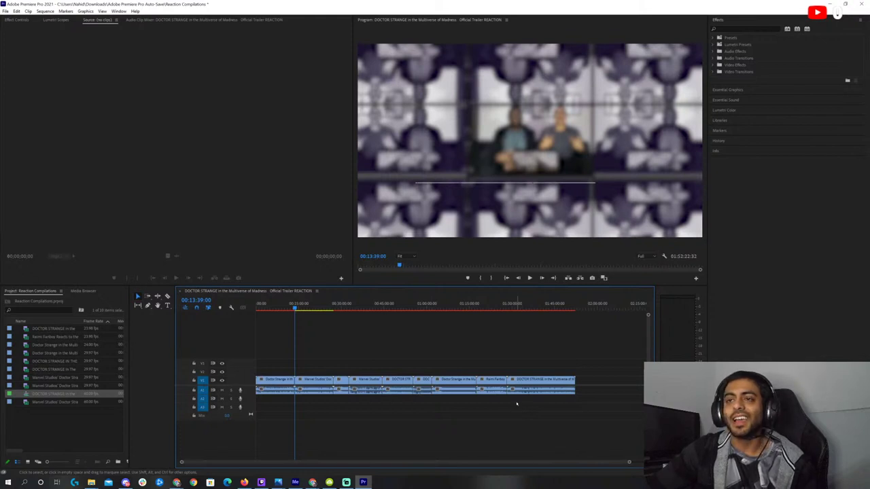
Play the opening panel reaction from about 00:01:05 through the trailer's closing credits to look for a highlight
drag(629, 464, 444, 464)
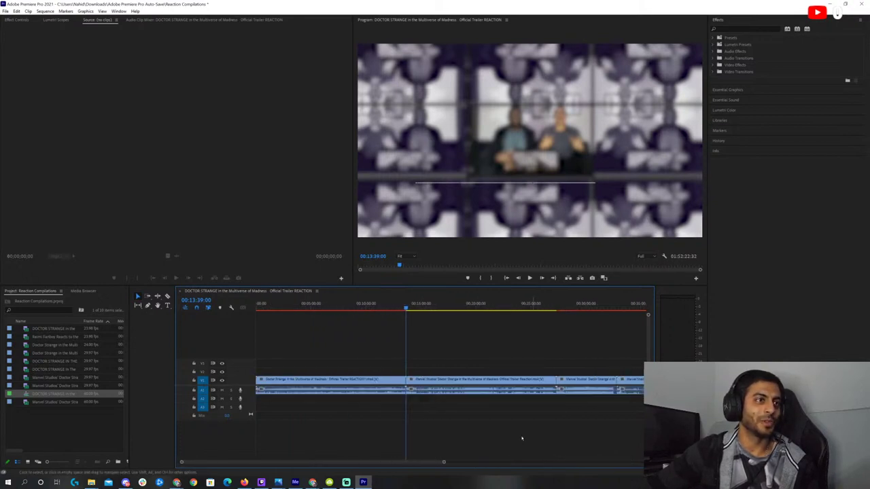
click(360, 303)
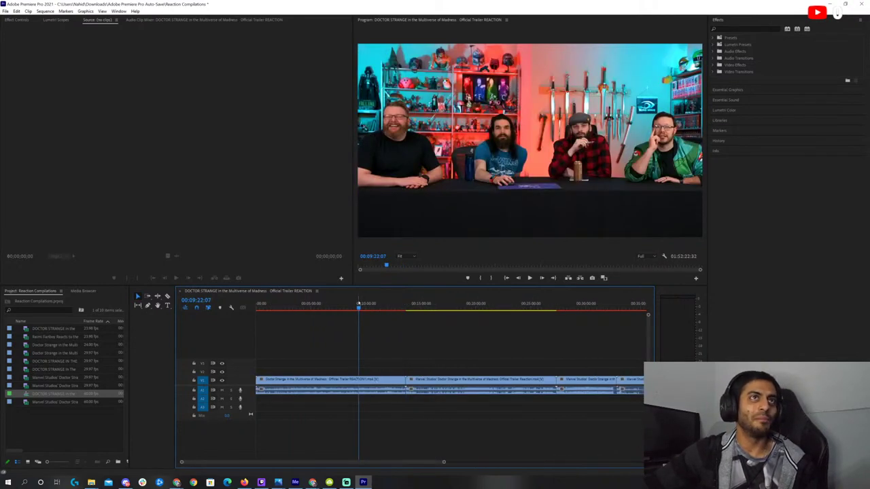
drag(359, 307, 268, 323)
key(space)
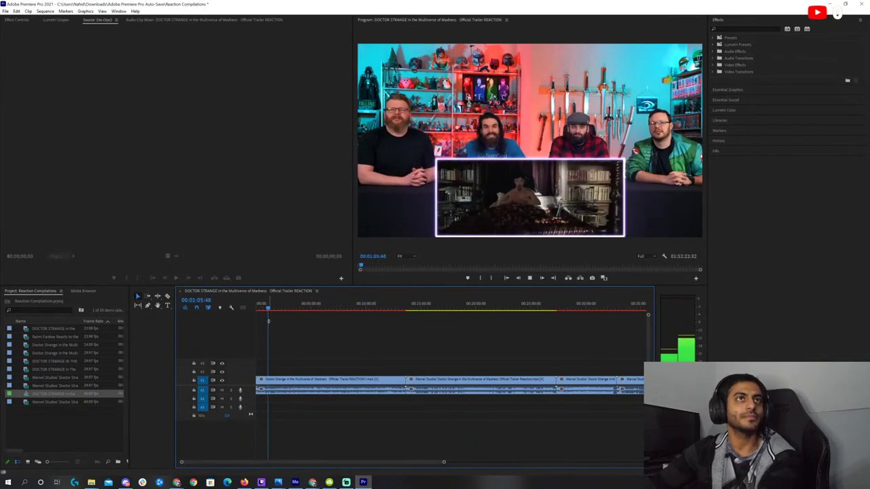
key(space)
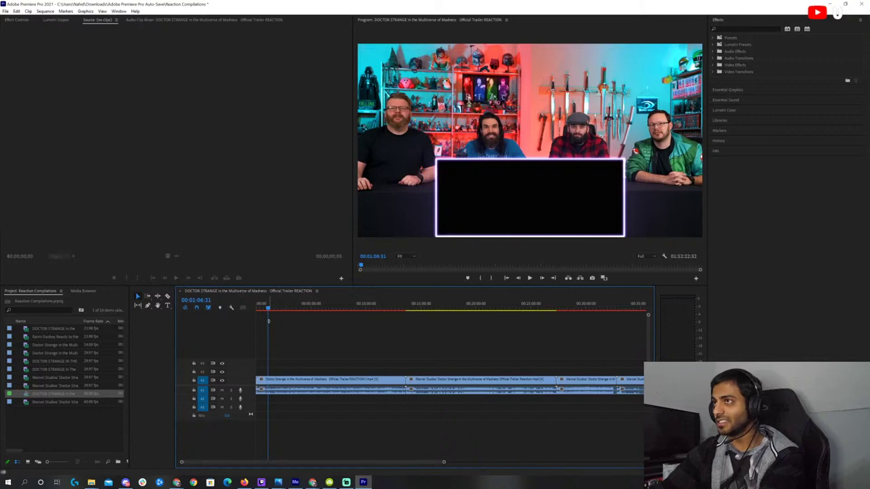
key(space)
key(space)
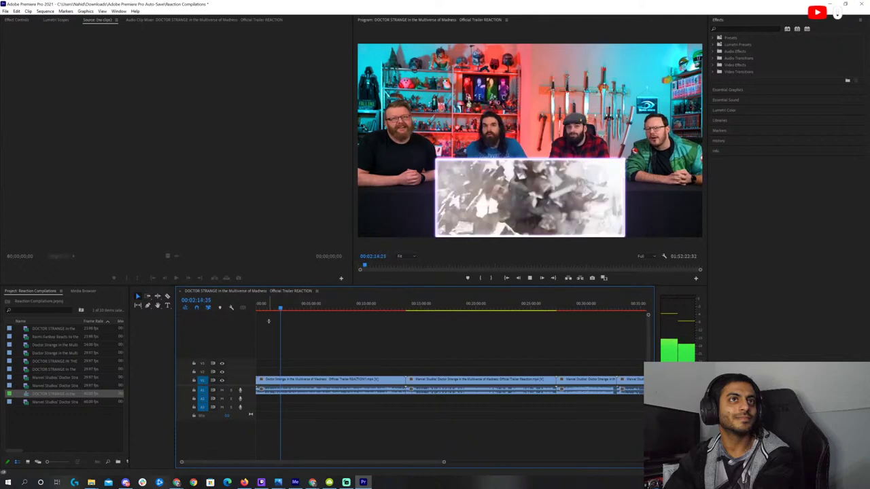
key(space)
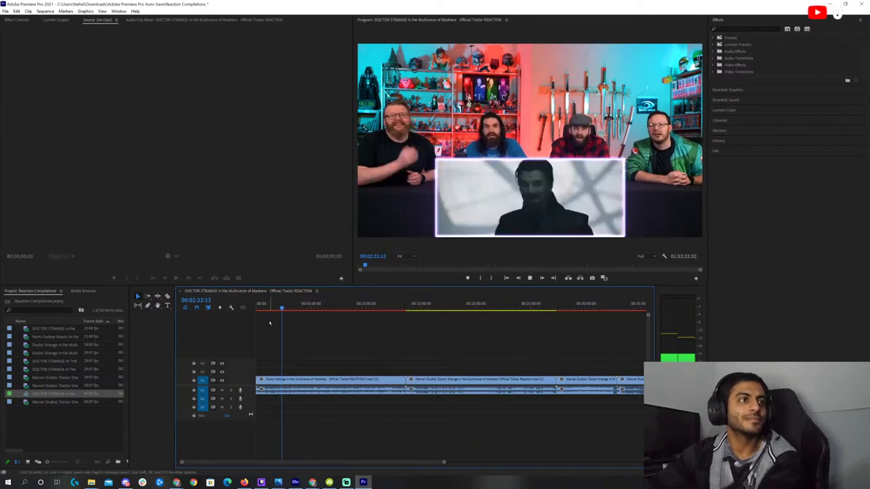
key(space)
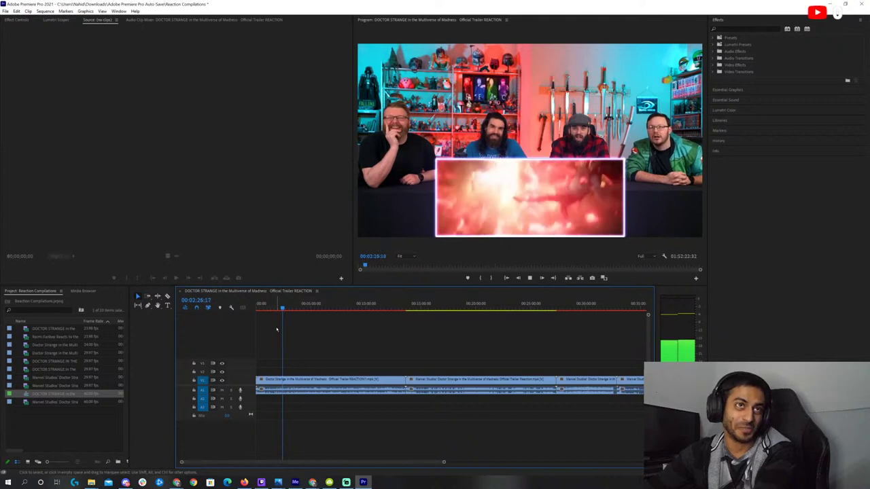
key(space)
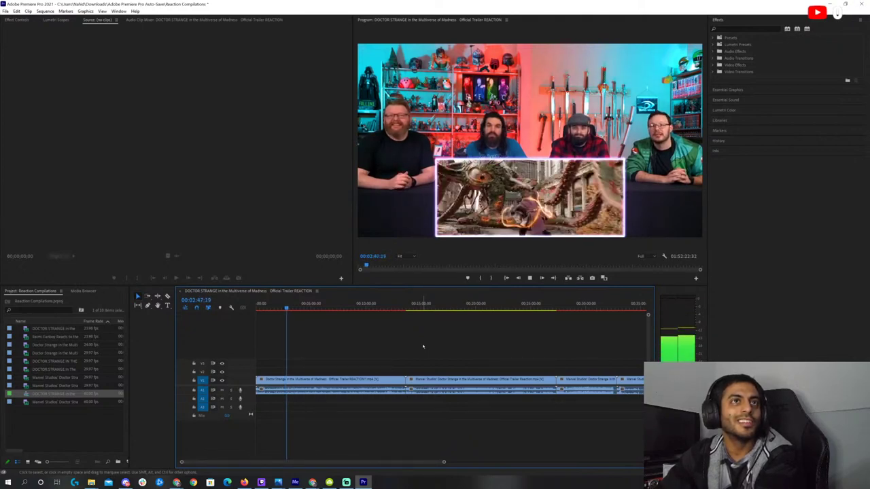
key(space)
key(space)
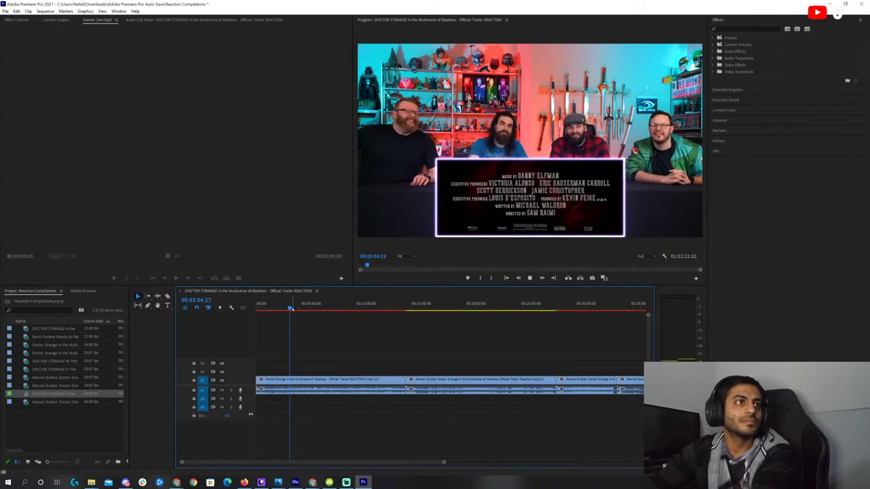
drag(289, 307, 282, 309)
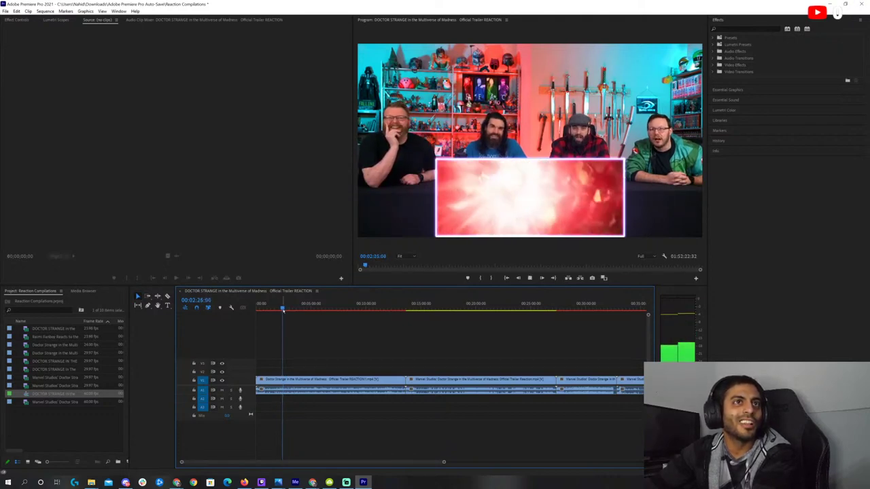
Replay the opening clip to locate the highlight's start and cut the clip at 00:02:00:45
drag(443, 462, 351, 463)
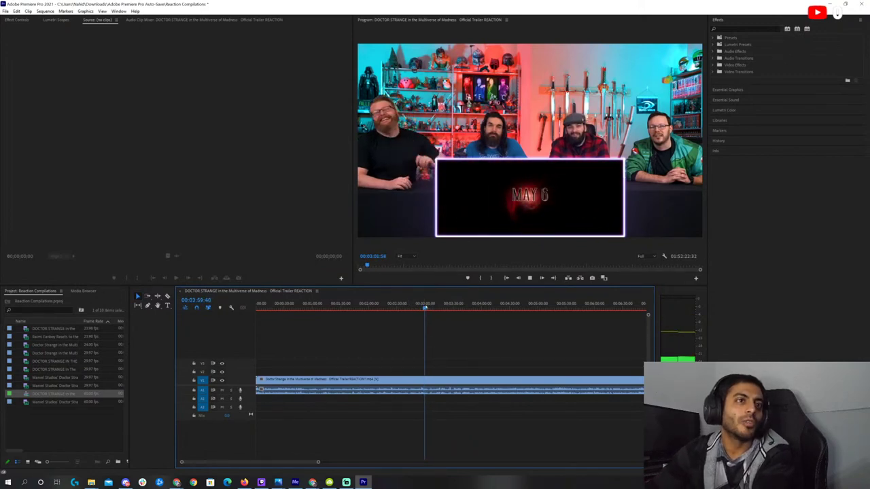
click(384, 306)
key(space)
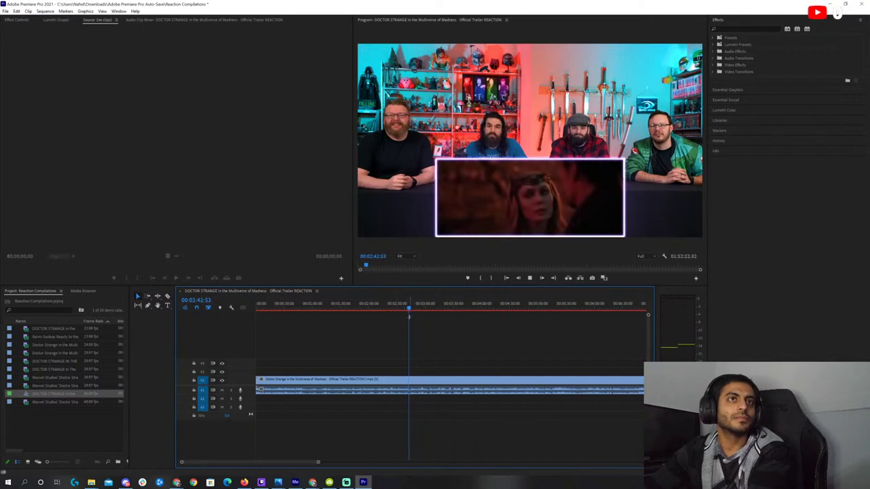
click(386, 304)
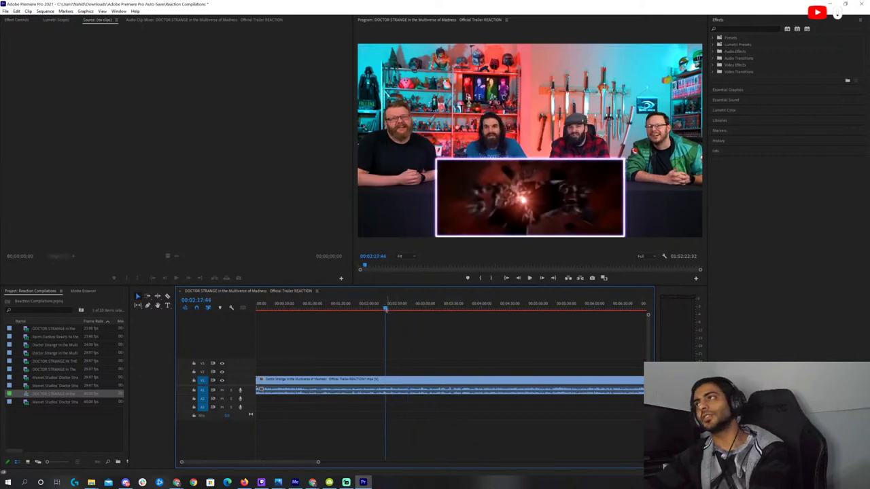
click(356, 304)
key(space)
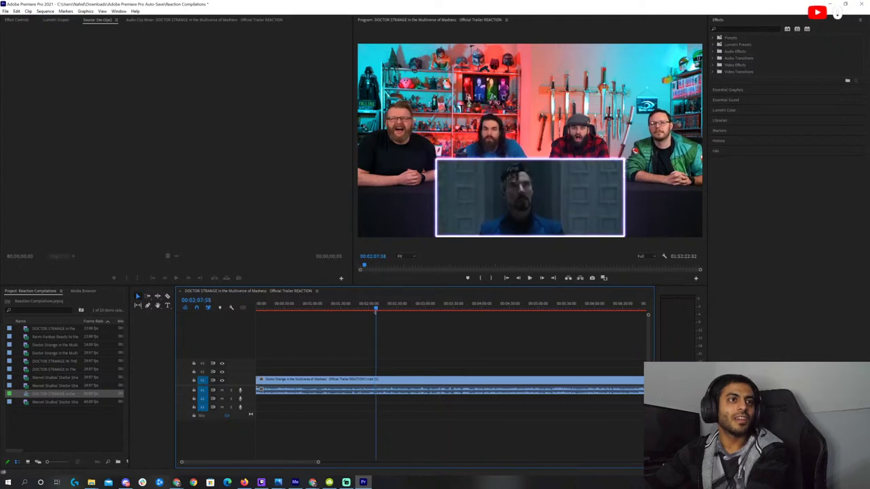
drag(375, 309, 370, 309)
key(space)
key(space)
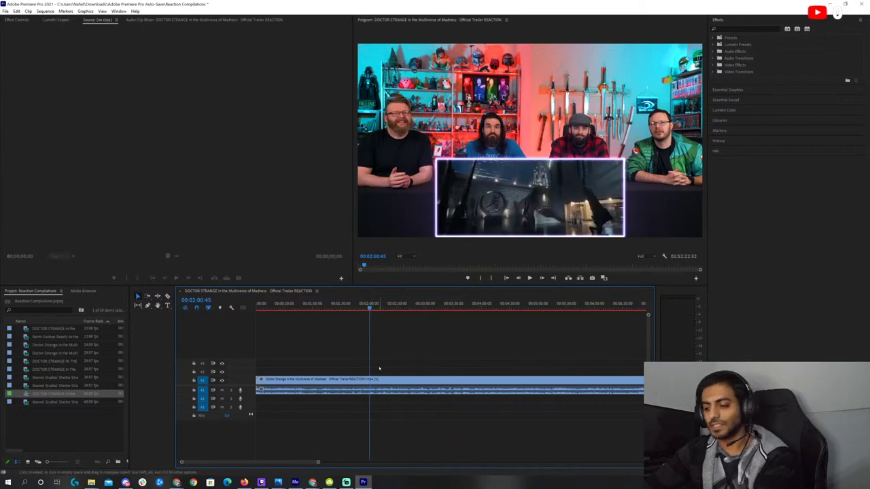
key(c)
click(372, 381)
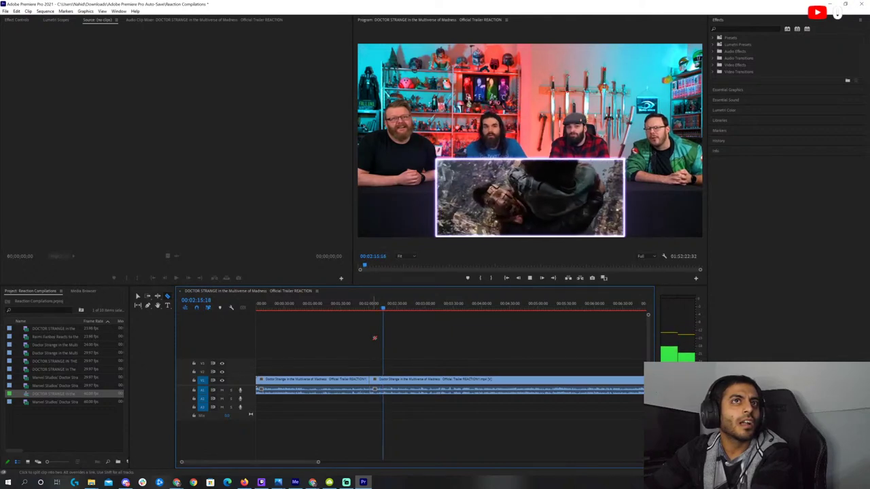
Play on to the trailer's title and cut the opening clip at 00:02:18:54
key(space)
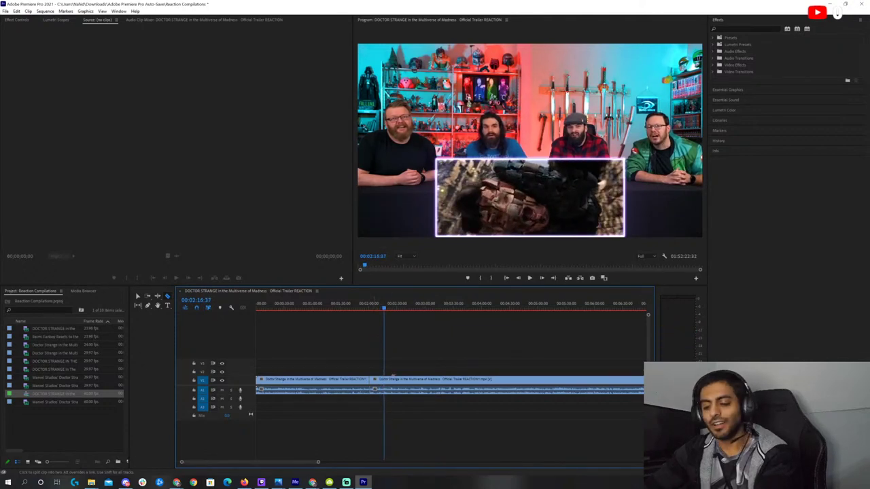
key(space)
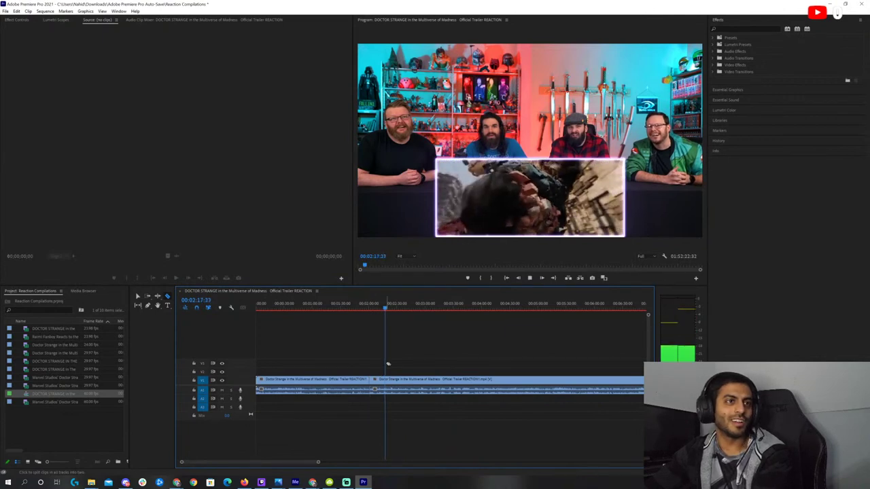
key(space)
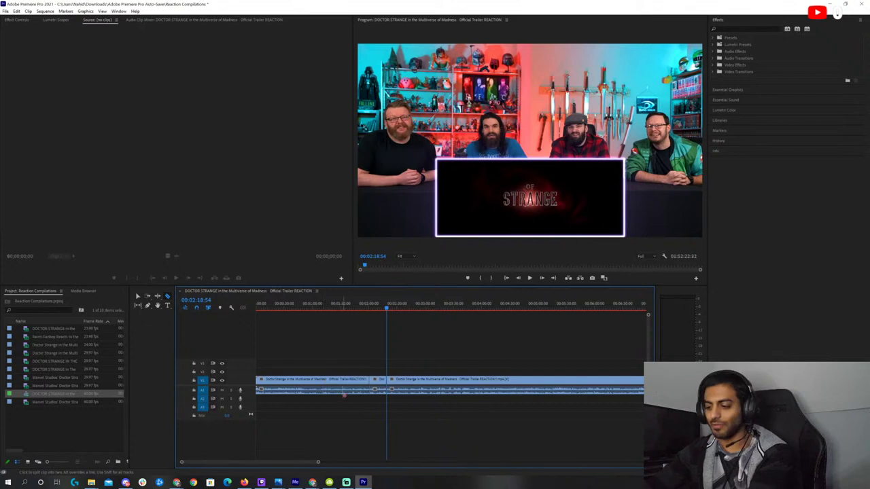
Delete the portions of the opening clip before and after the highlight between the two cuts
click(344, 391)
key(Delete)
click(412, 390)
key(Delete)
Ripple delete the empty gaps on both sides of the highlight so the second reaction follows it directly
click(314, 385)
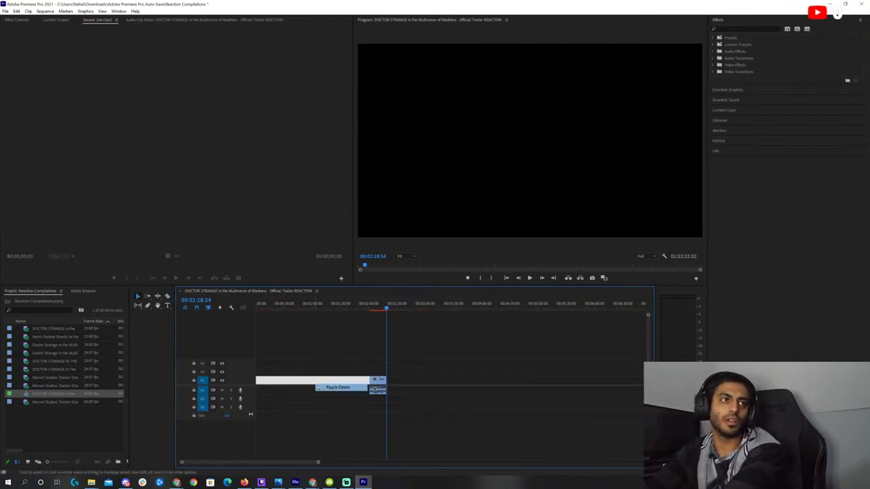
key(Delete)
click(315, 385)
key(Delete)
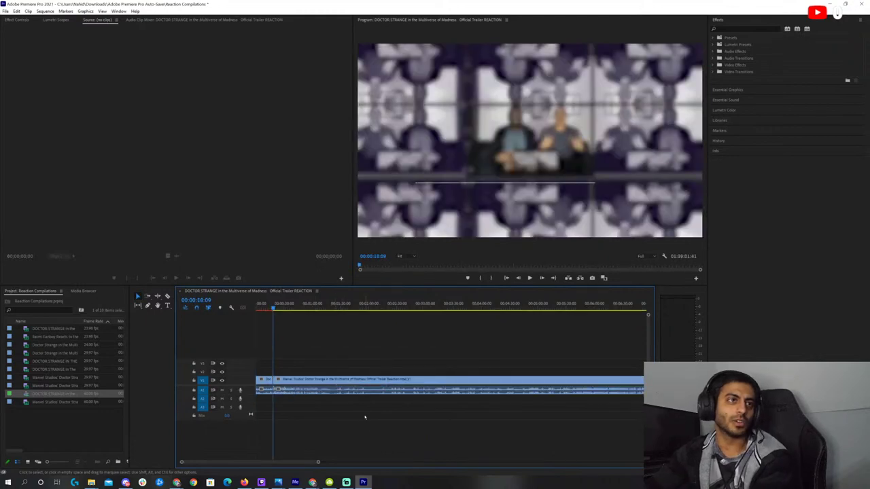
Skim the second reaction clip to about 00:02:30 to find where its highlight starts, with the Razor tool ready
key(space)
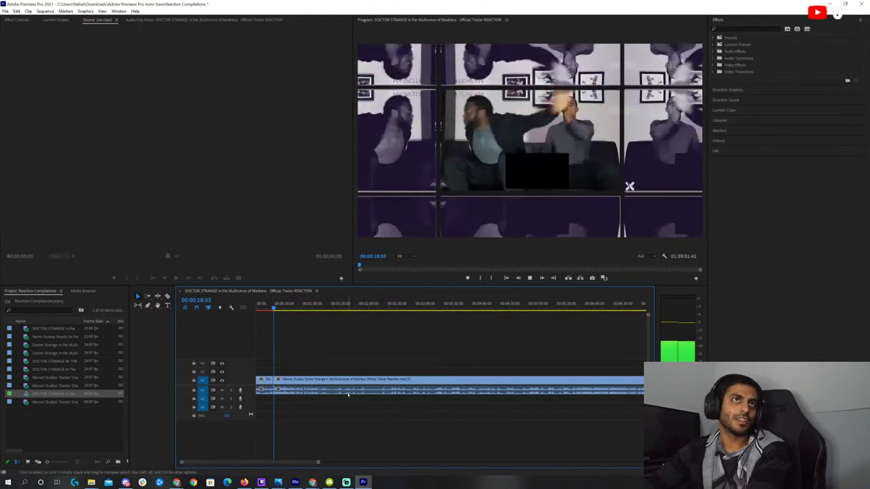
drag(336, 306, 396, 304)
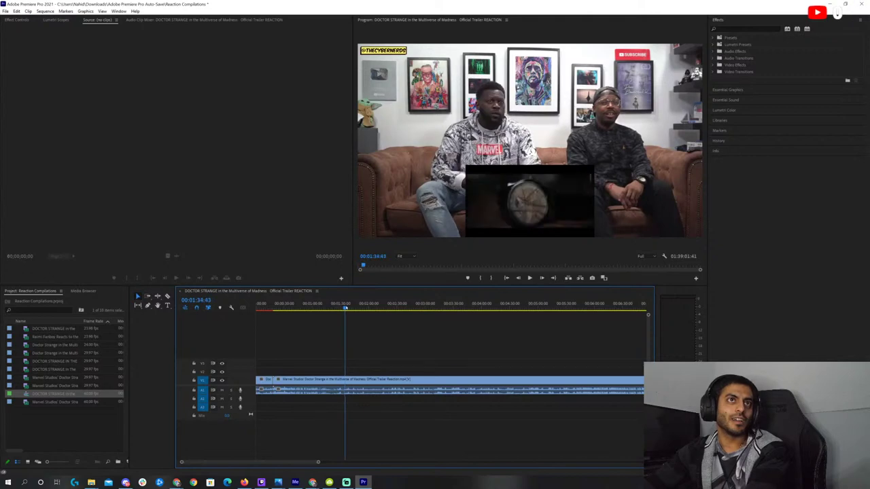
key(space)
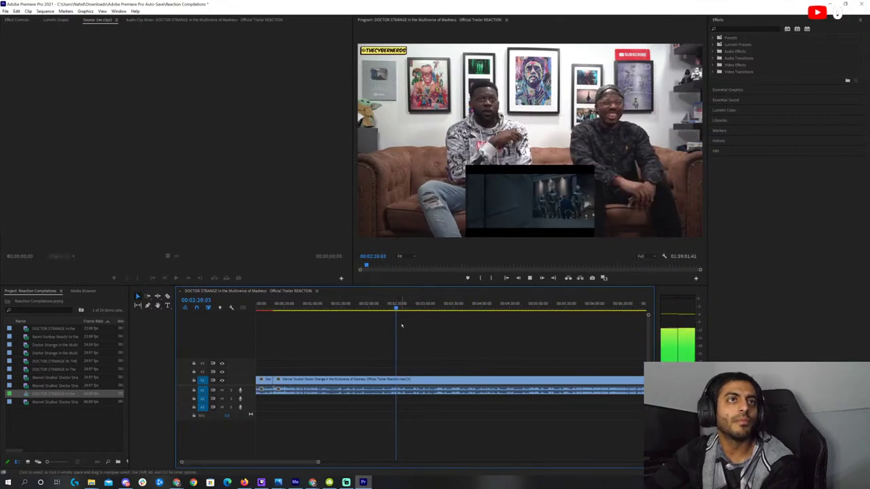
key(space)
key(c)
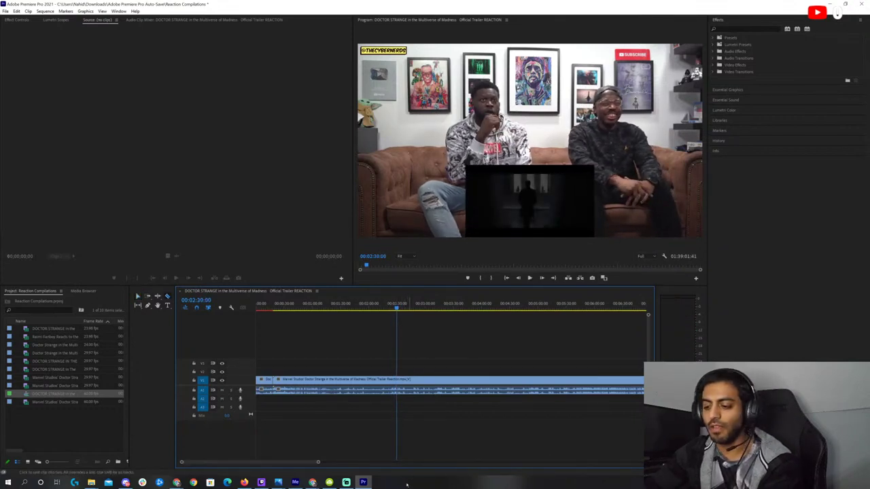
click(398, 384)
key(space)
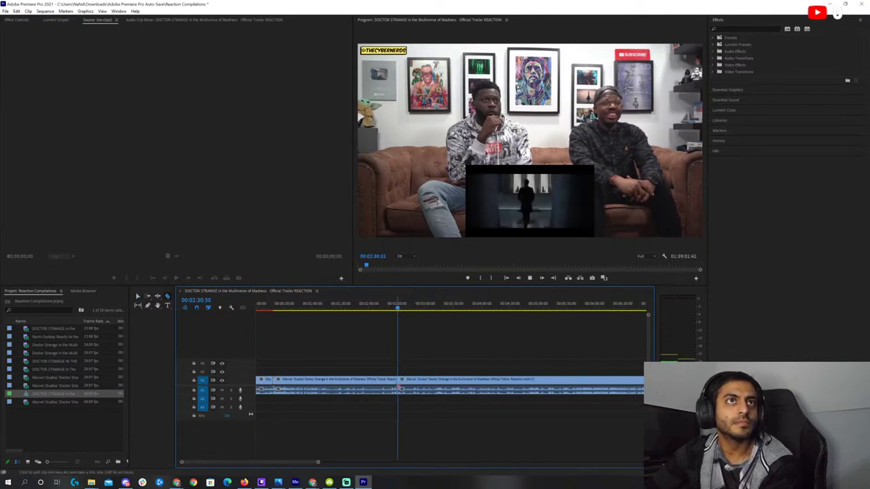
key(ctrl+z)
Cut the second reaction clip at 00:02:27:11 and play the footage following the cut
key(space)
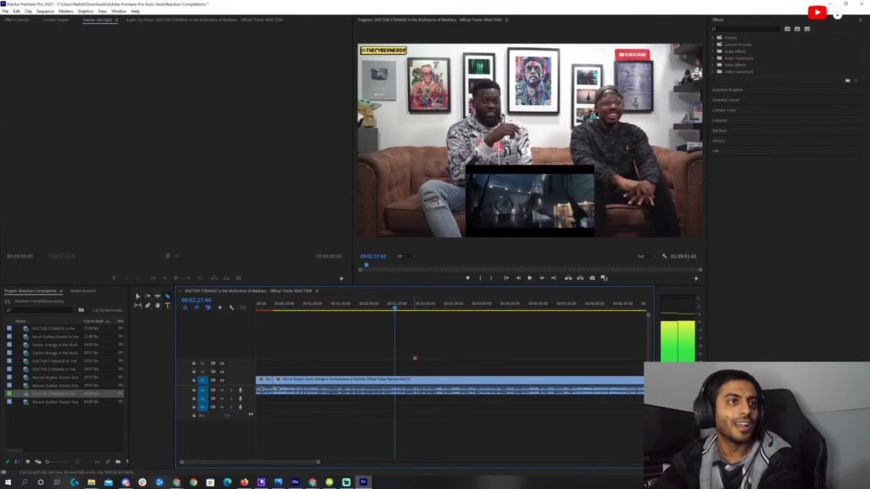
key(space)
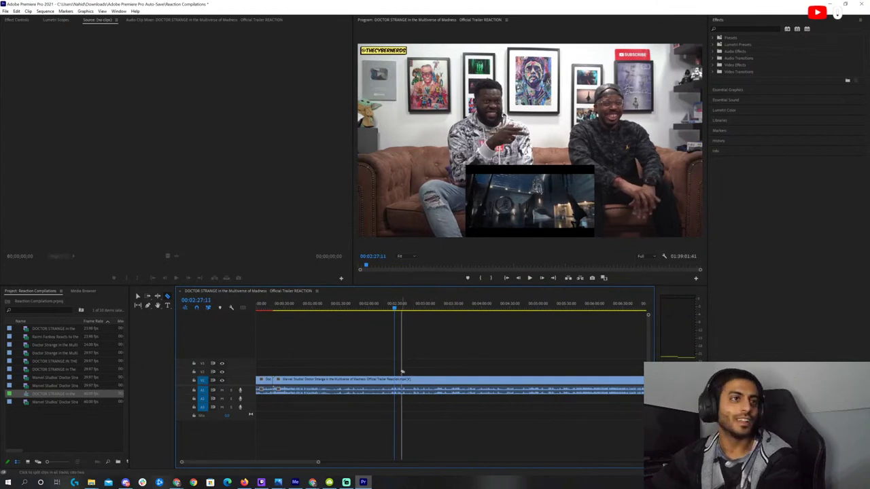
click(396, 379)
key(space)
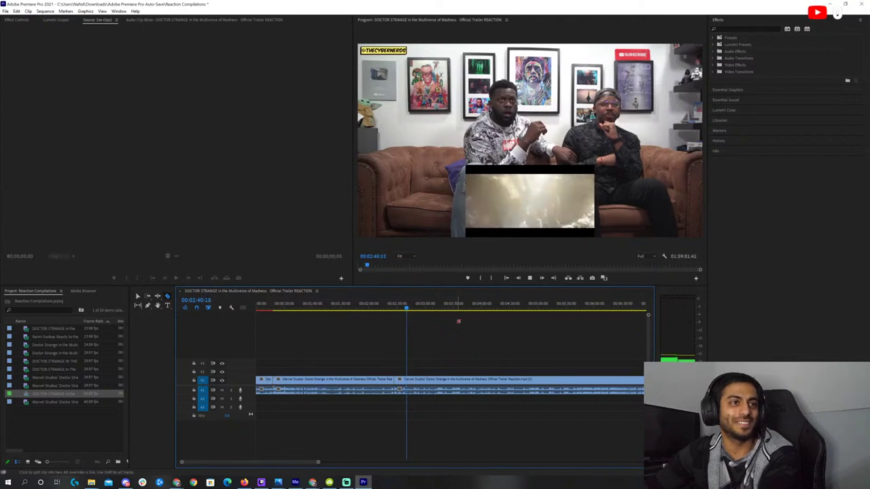
Play the second reaction clip to the end of its highlight and cut it at 00:02:44:28
key(space)
key(space)
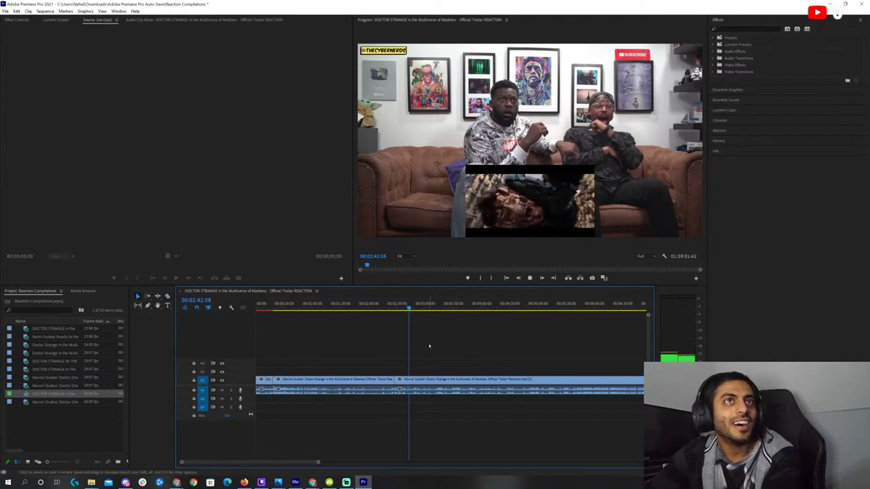
key(c)
key(v)
Delete the second reaction's portions before and after its highlight and ripple delete the empty space so the remaining clips follow directly
click(366, 388)
key(Delete)
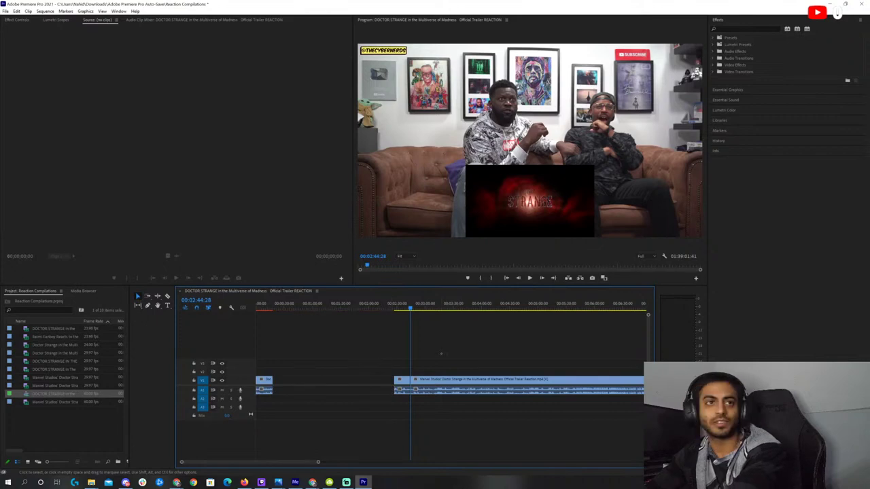
click(435, 388)
key(Delete)
right_click(330, 384)
click(352, 387)
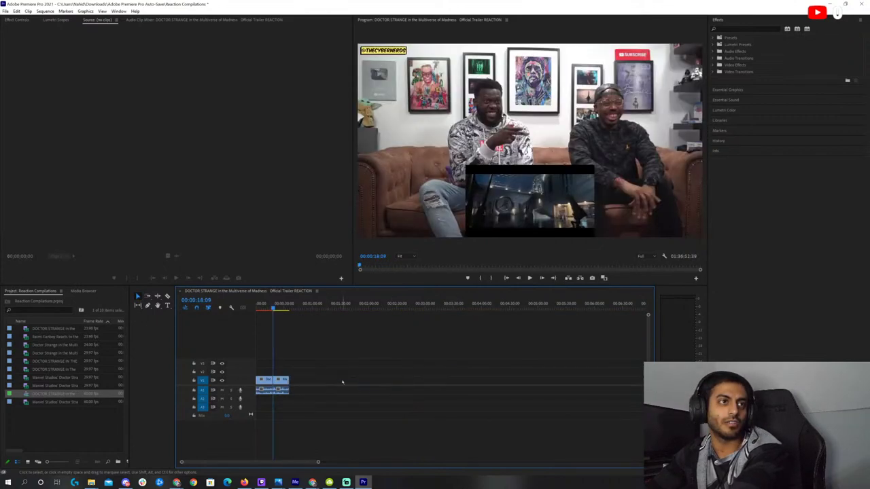
Skim and play the third reaction clip between about 00:02:19 and 00:03:21 to find where its highlight starts
key(space)
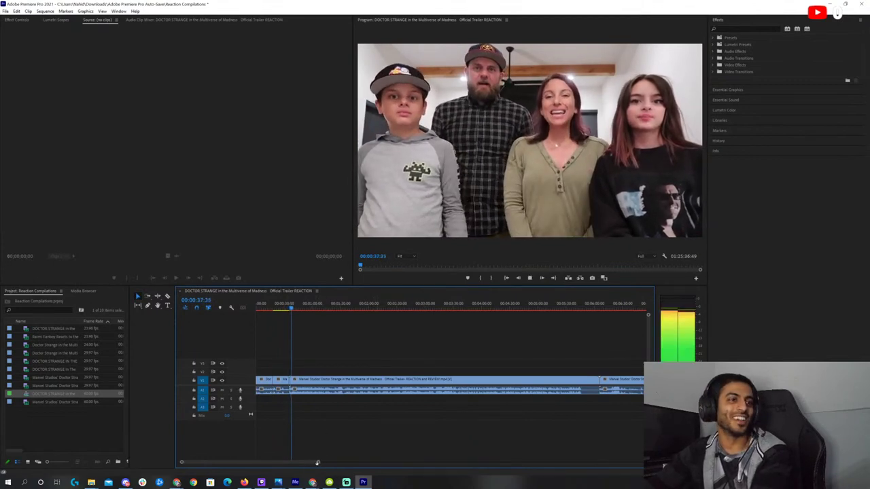
drag(318, 462, 397, 462)
click(316, 306)
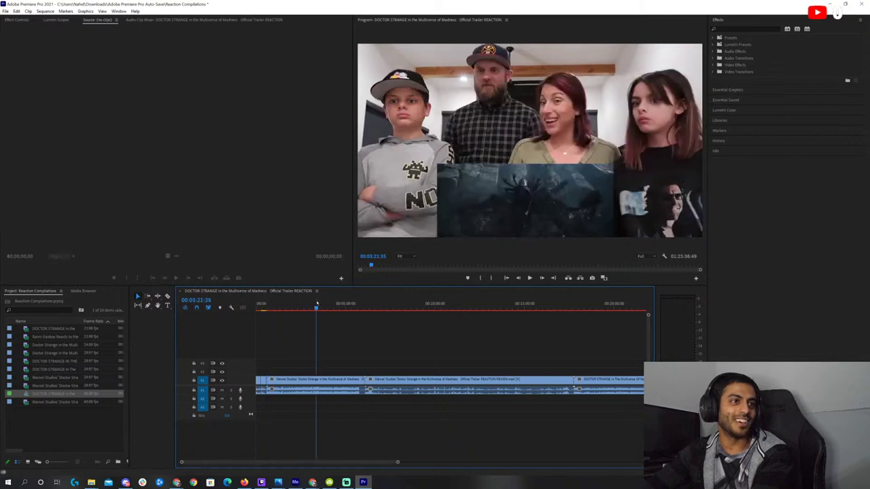
click(315, 304)
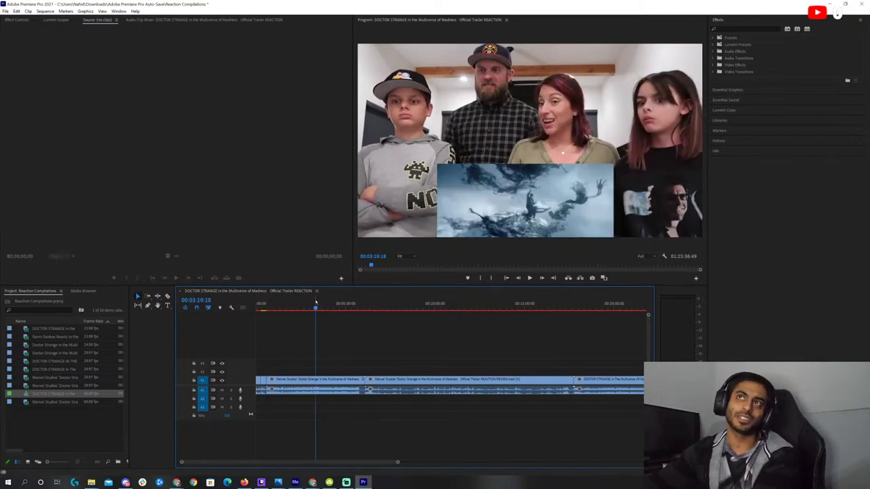
key(space)
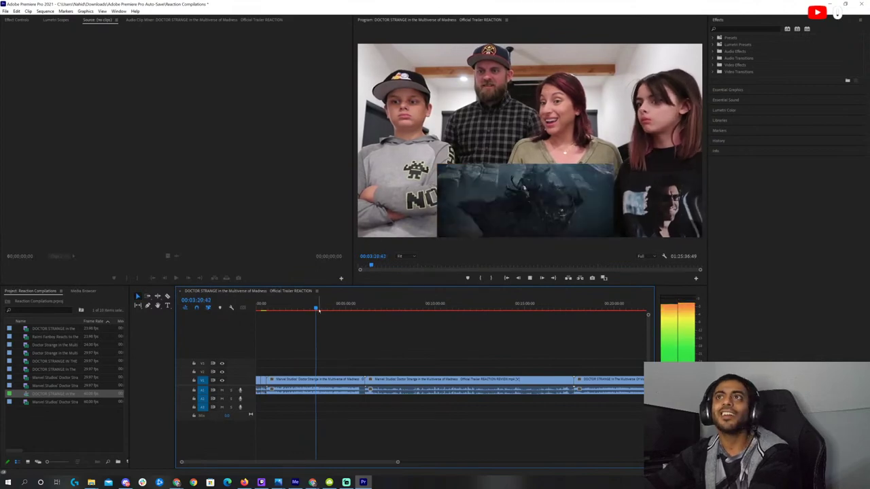
click(315, 309)
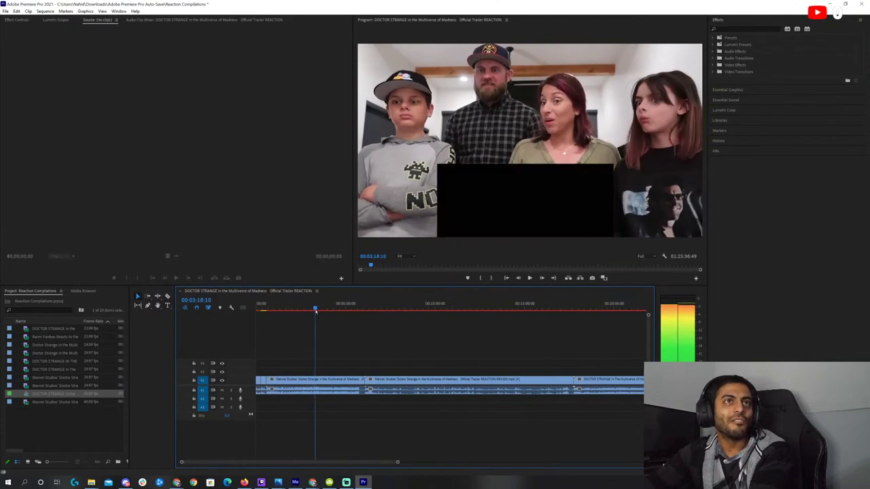
drag(315, 310, 301, 316)
key(space)
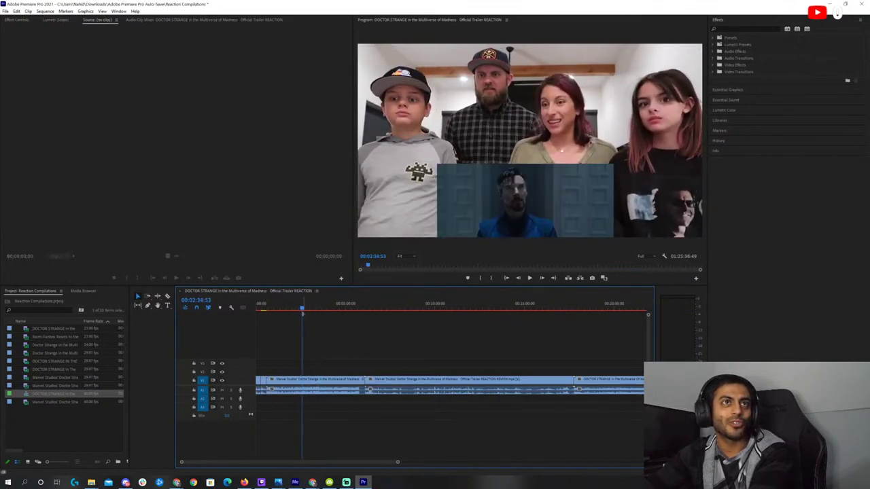
drag(302, 314, 297, 314)
key(space)
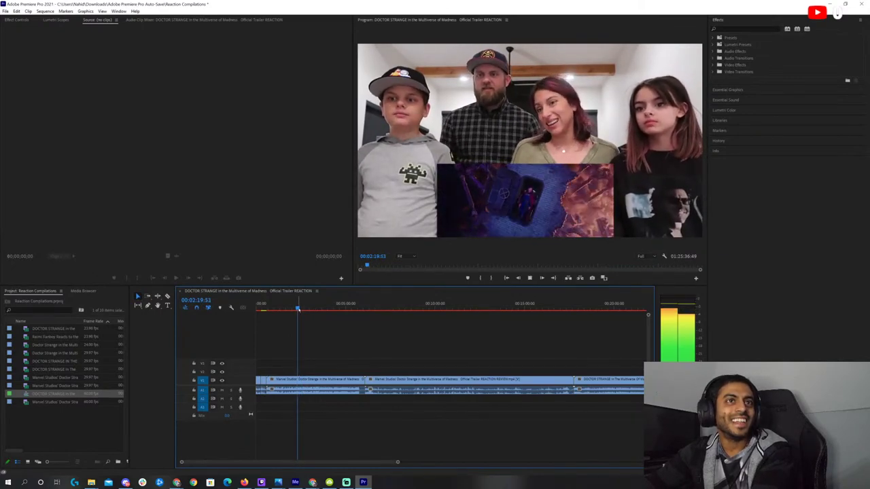
key(space)
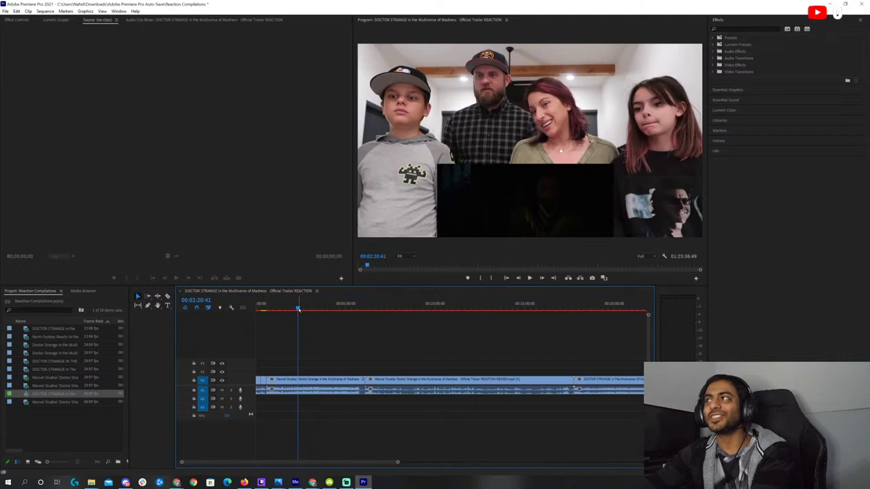
key(space)
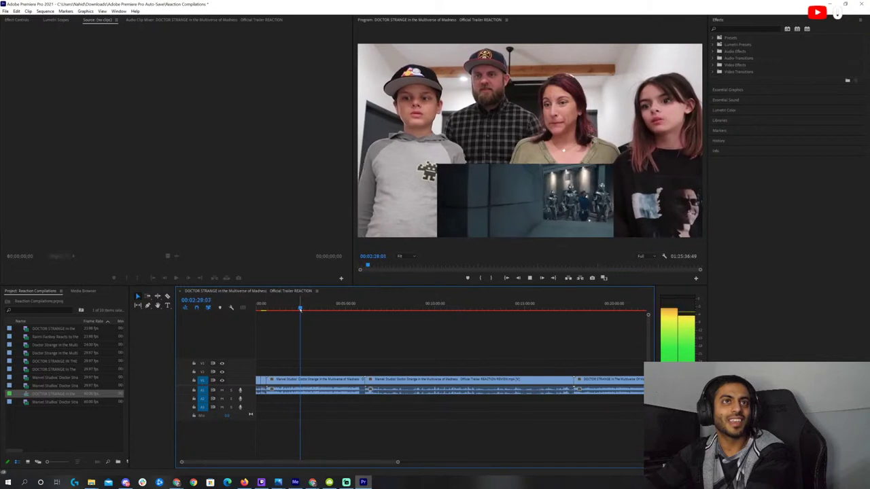
Cut the third reaction clip at the start and end of its highlight, at 00:02:29:39 and 00:02:43:42
key(space)
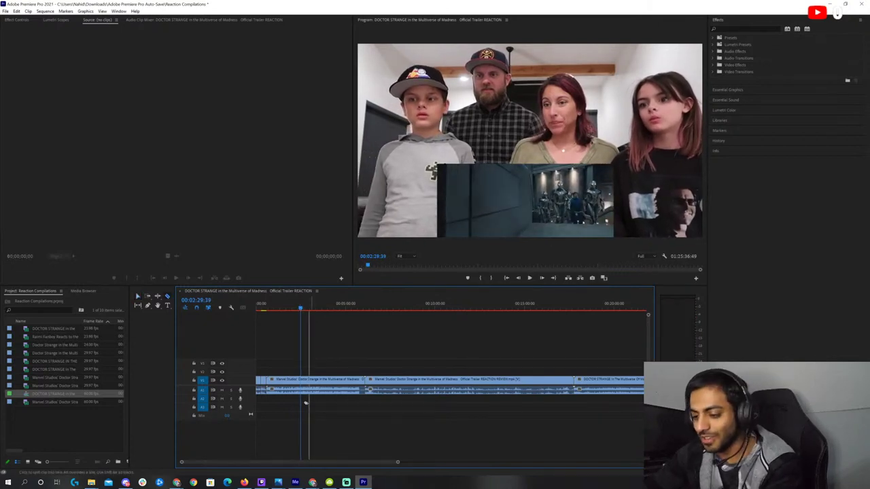
key(space)
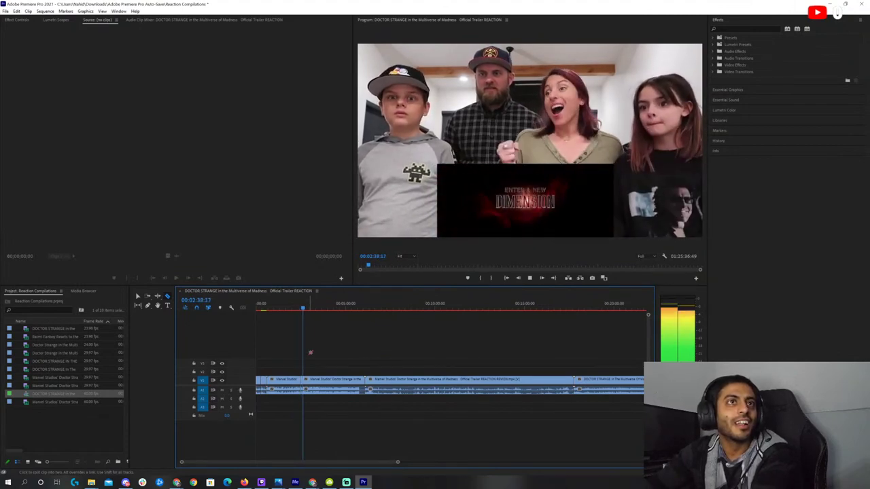
key(space)
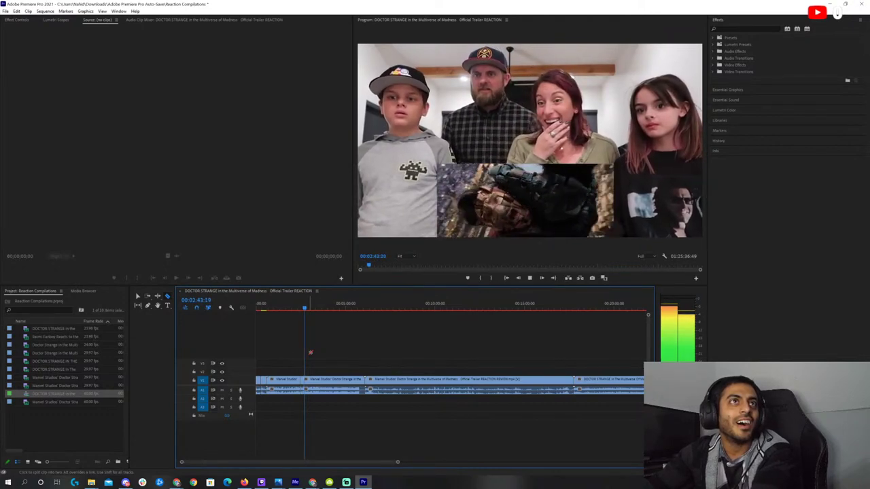
key(space)
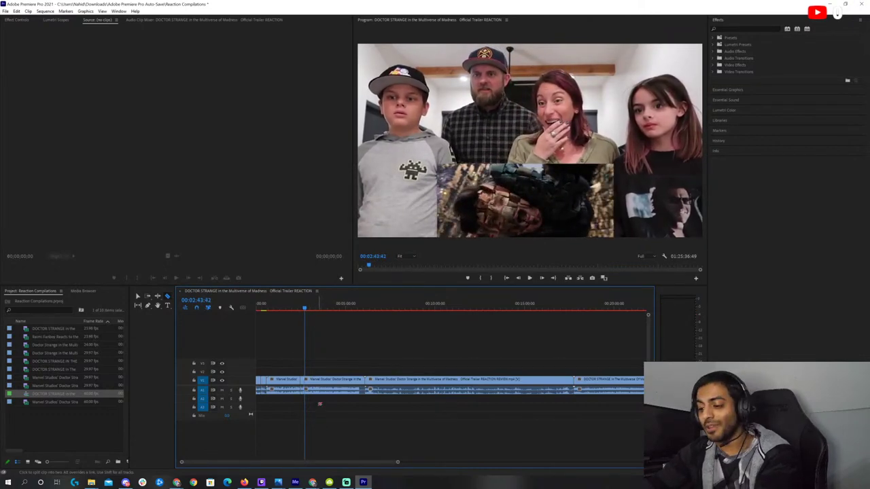
Delete the third reaction's portions before and after its highlight and close the gap in front of the highlight
drag(280, 356, 282, 414)
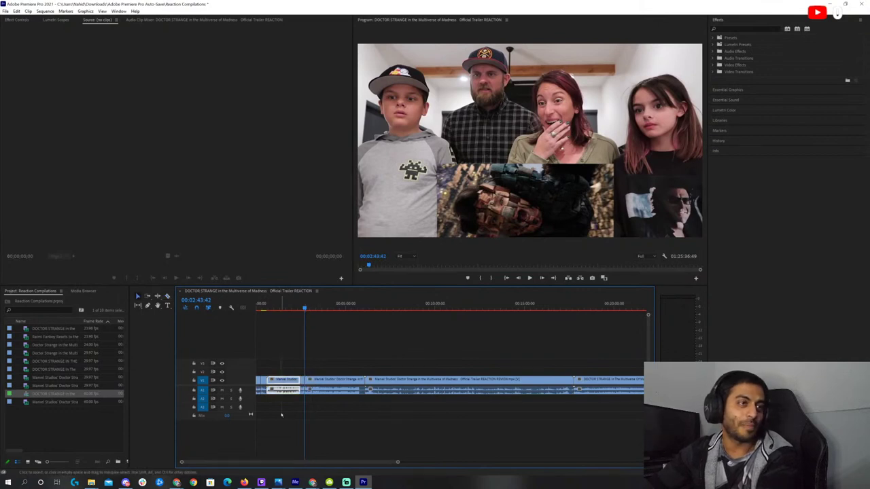
key(Delete)
click(309, 379)
key(Delete)
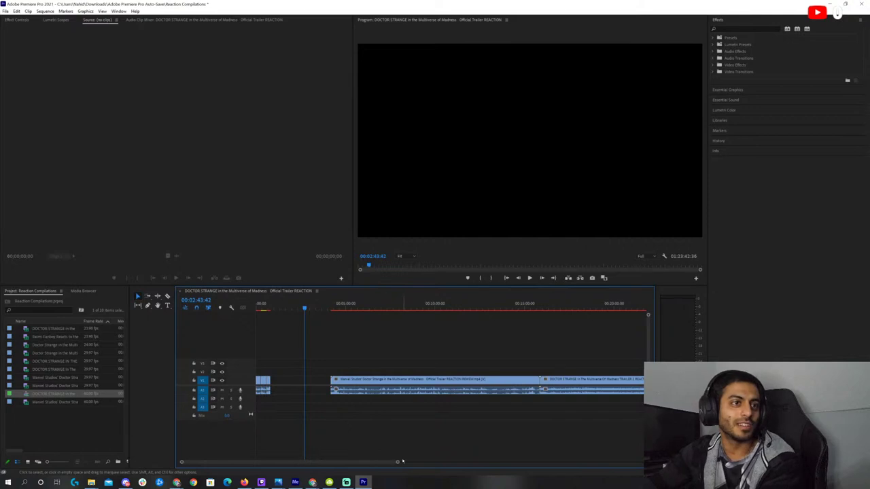
Skim the fourth reaction clip around 00:09:01 and cut it where its highlight starts
drag(399, 462, 447, 462)
click(339, 311)
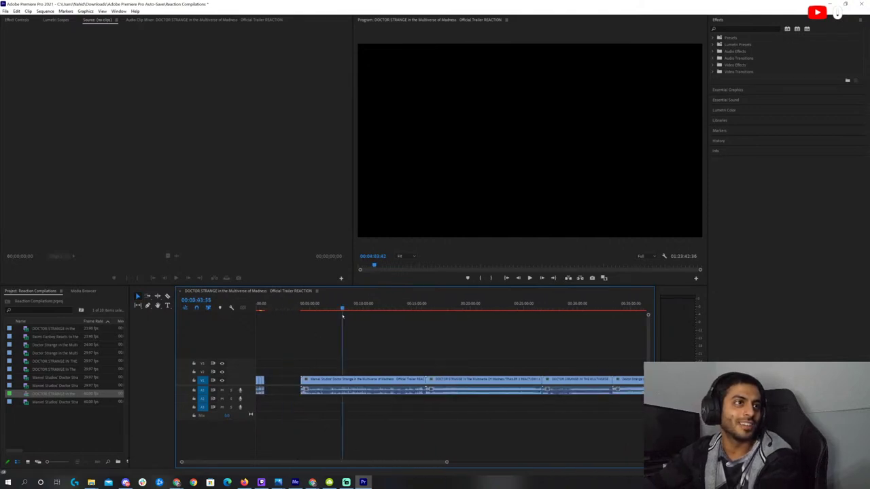
click(343, 316)
mouse_move(343, 316)
mouse_down()
mouse_move(334, 316)
mouse_move(352, 314)
mouse_up()
key(space)
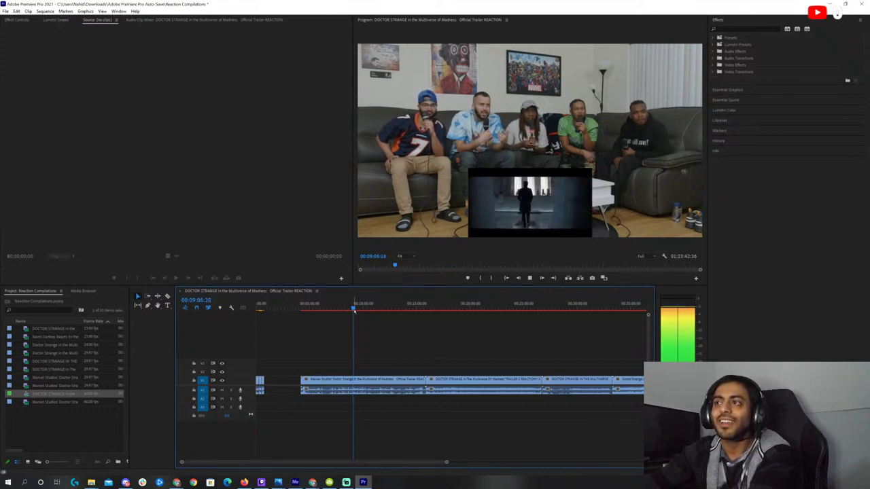
key(space)
click(351, 307)
key(space)
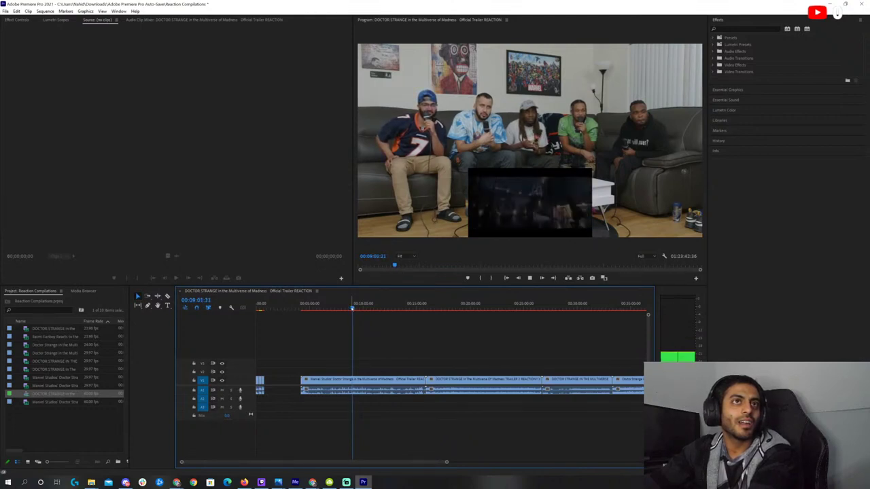
key(space)
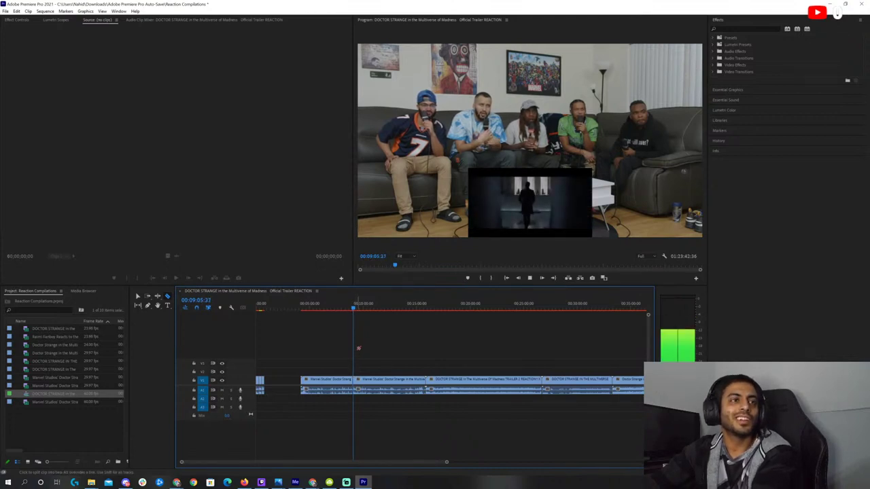
Play the fourth reaction's highlight to its end and cut the clip at 00:09:19:24
drag(447, 463, 324, 462)
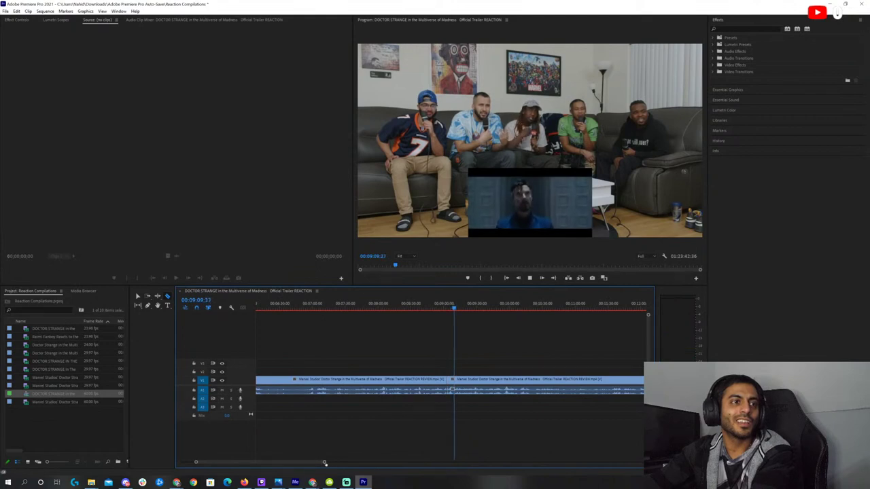
drag(325, 462, 338, 462)
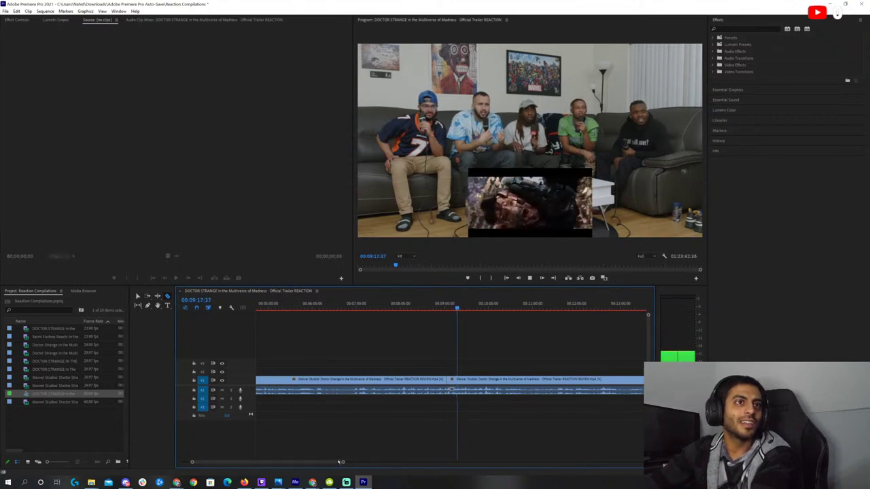
key(space)
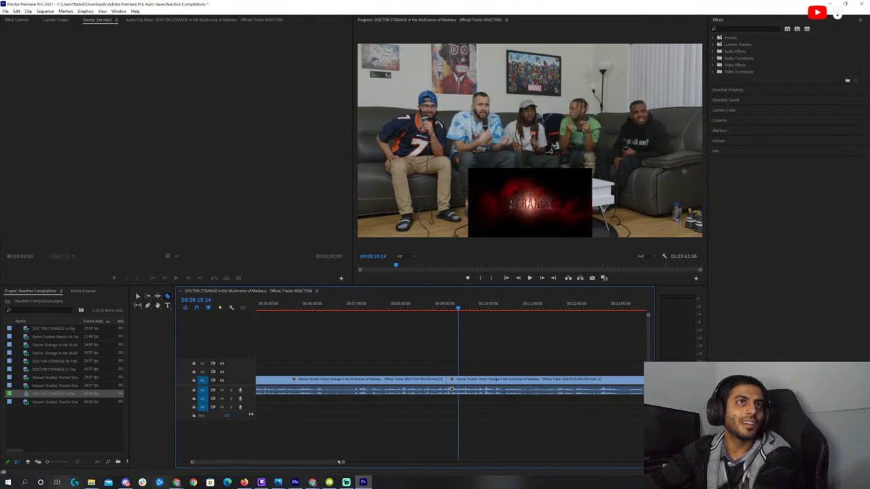
key(c)
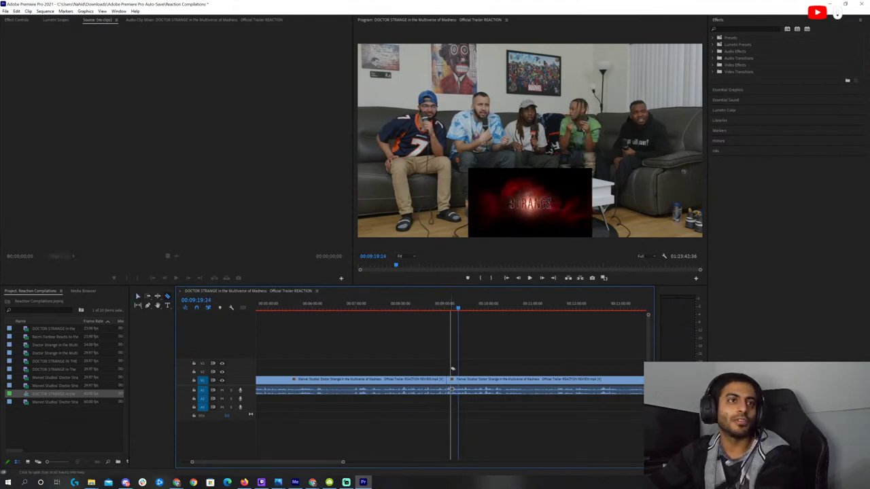
Delete the fourth reaction's portions before and after its highlight and ripple delete the empty gaps around it
click(398, 389)
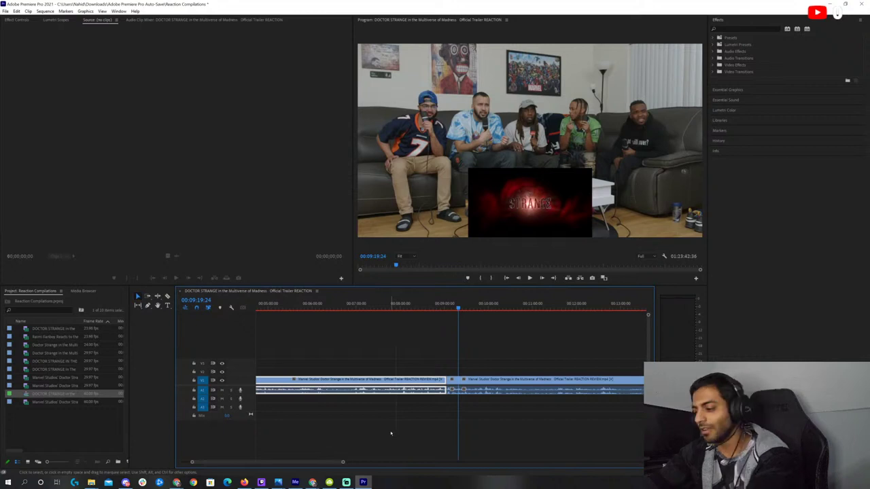
key(Delete)
click(544, 381)
key(Delete)
right_click(337, 380)
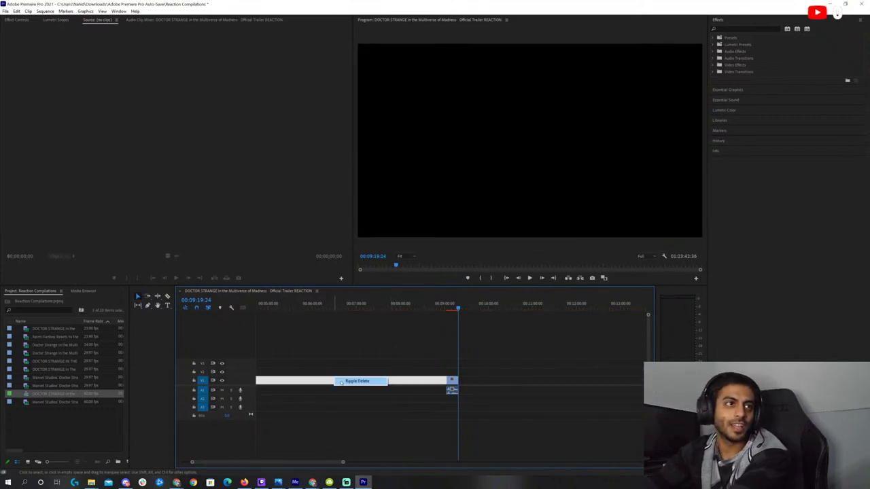
click(357, 381)
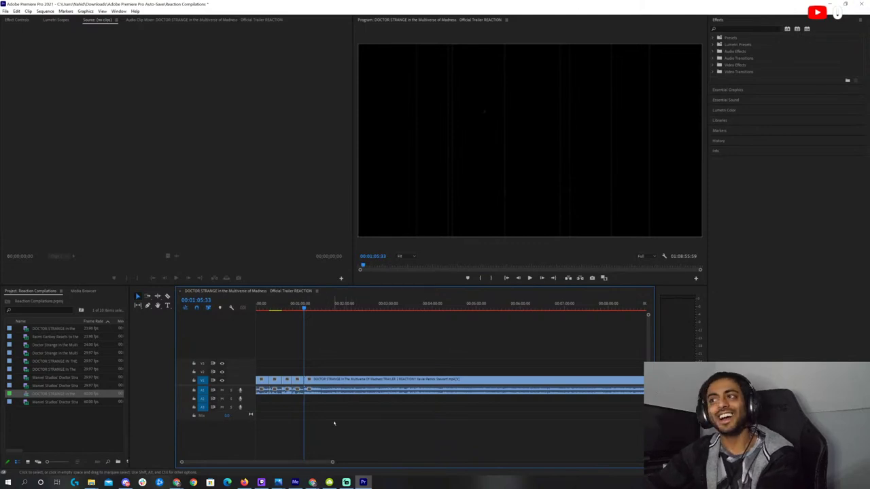
Skim the fifth reaction clip to the start of its highlight and cut it at 00:02:41:43
drag(309, 316, 335, 311)
drag(332, 462, 359, 462)
key(space)
drag(311, 306, 332, 308)
key(space)
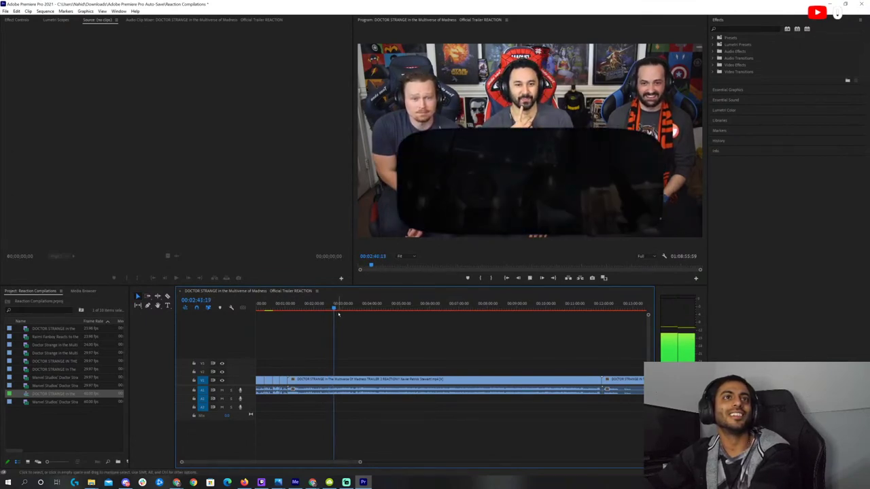
key(space)
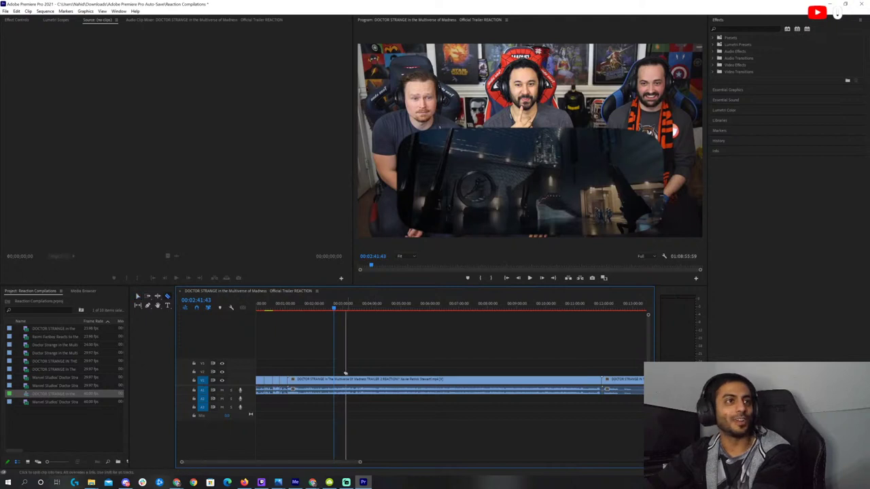
click(339, 379)
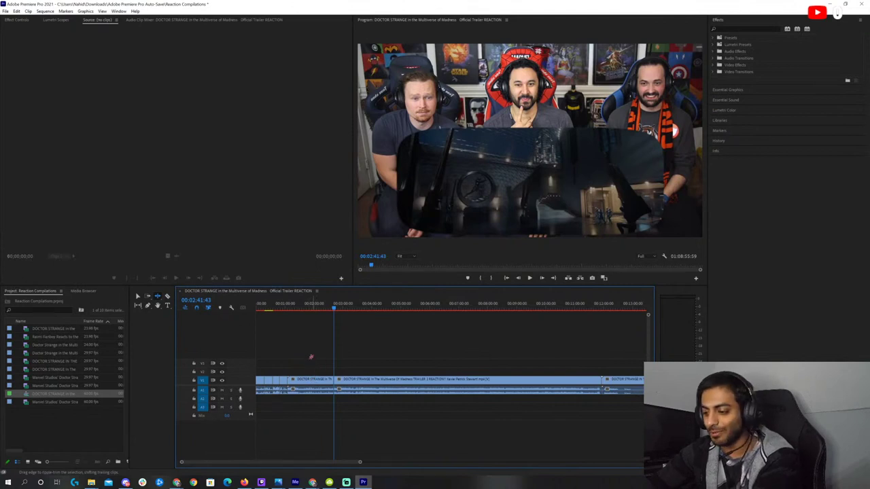
Trim the fifth reaction to its highlight ending at 00:03:01:06, deleting the footage on both sides and closing the gap before it
drag(309, 359, 310, 415)
key(Delete)
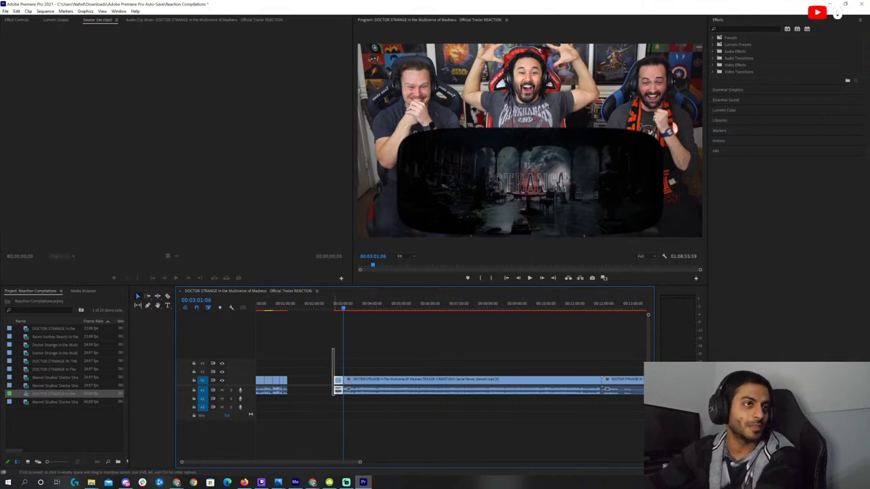
click(303, 385)
key(Delete)
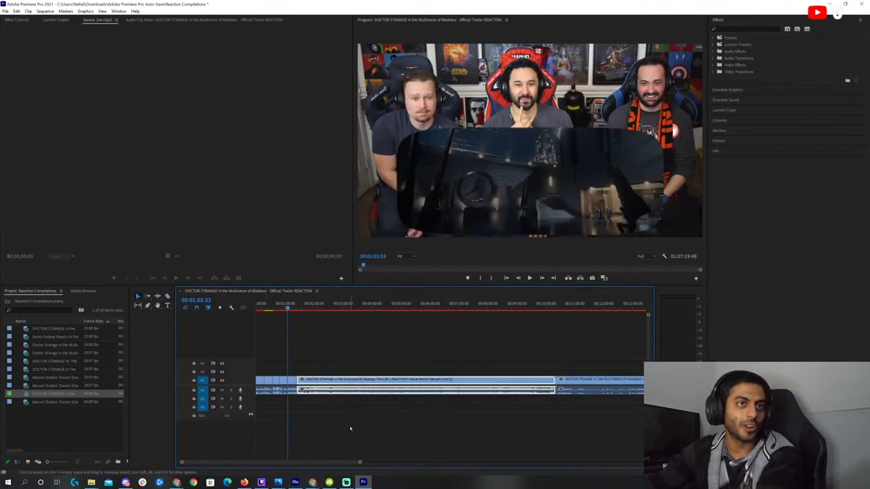
key(Delete)
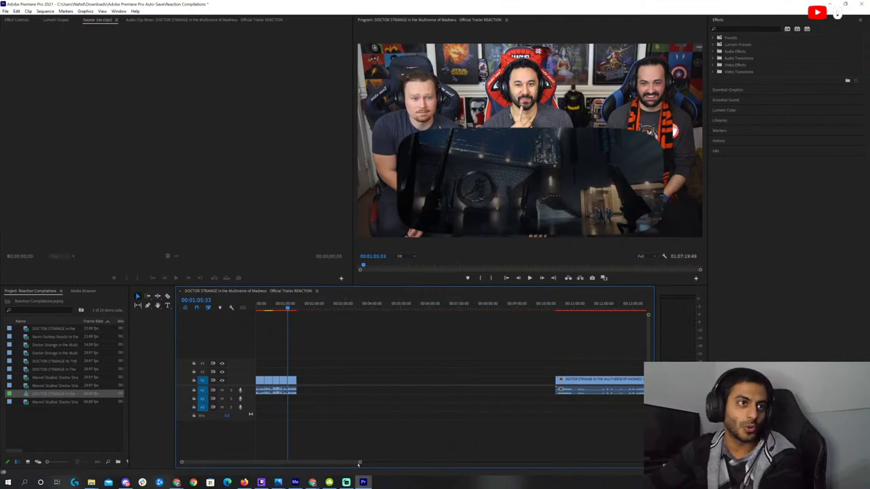
Skim the sixth reaction clip to the start of its highlight and cut it there
key(minus)
key(minus)
key(minus)
key(minus)
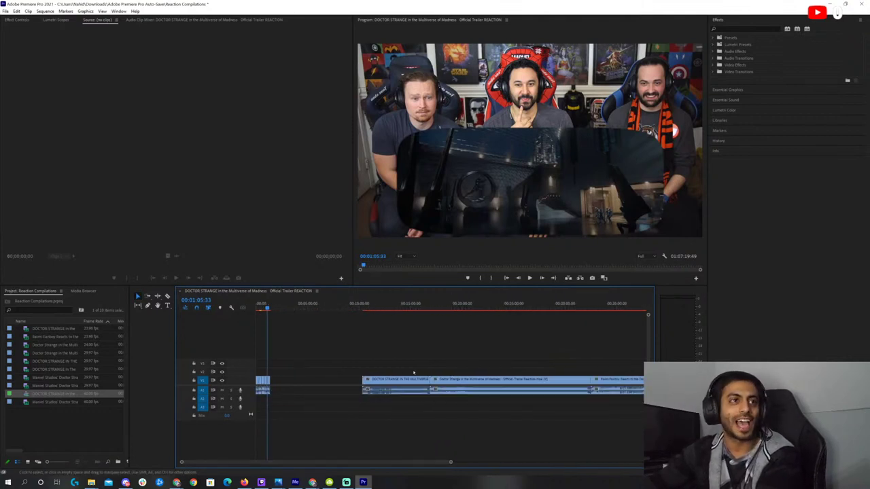
click(386, 307)
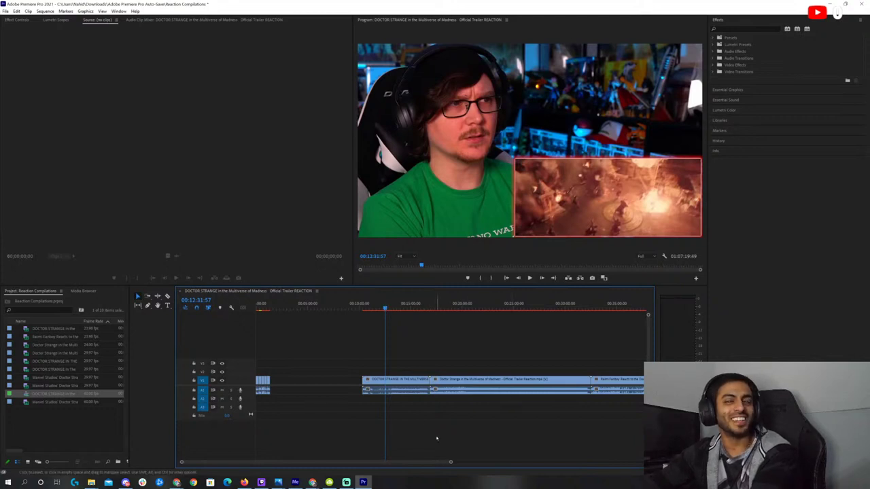
key(space)
key(space)
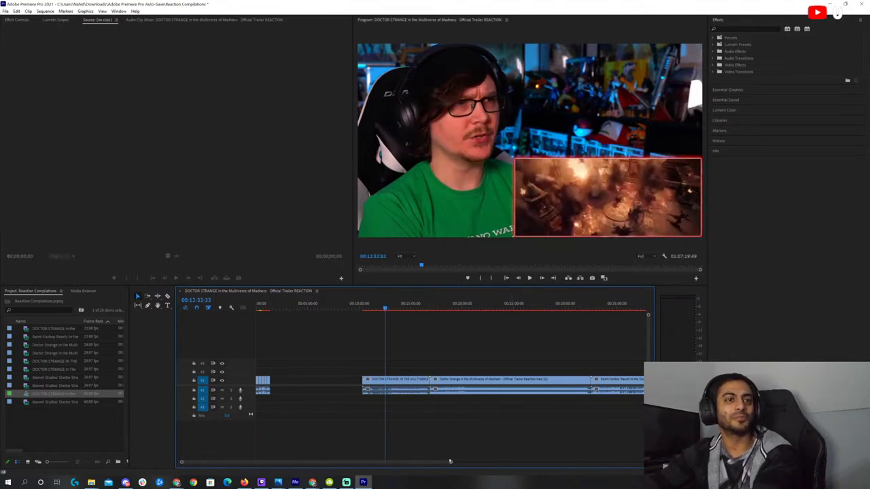
drag(449, 462, 377, 462)
key(space)
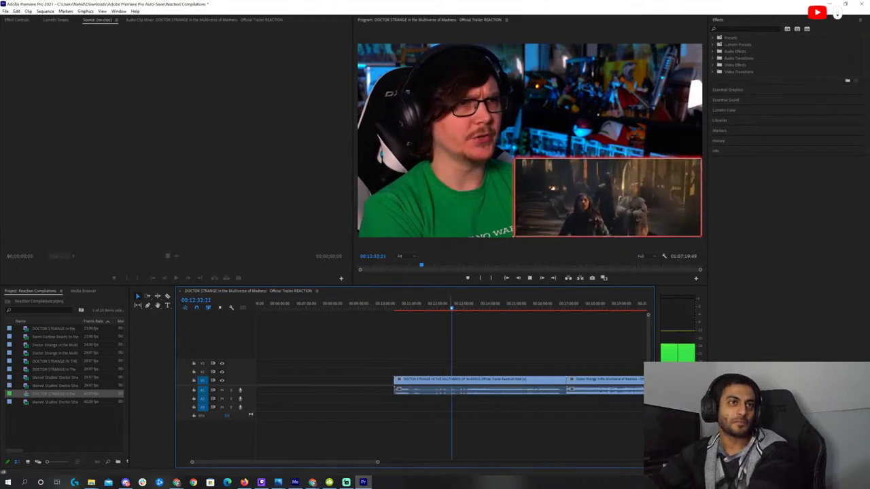
click(446, 308)
click(440, 309)
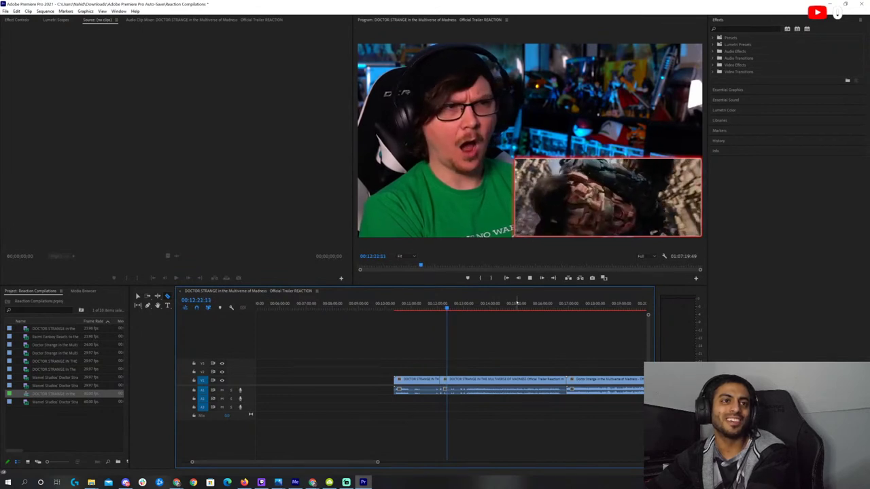
Cut the sixth reaction at 00:12:23:36, delete the portion before its highlight and ripple delete the empty gaps
key(space)
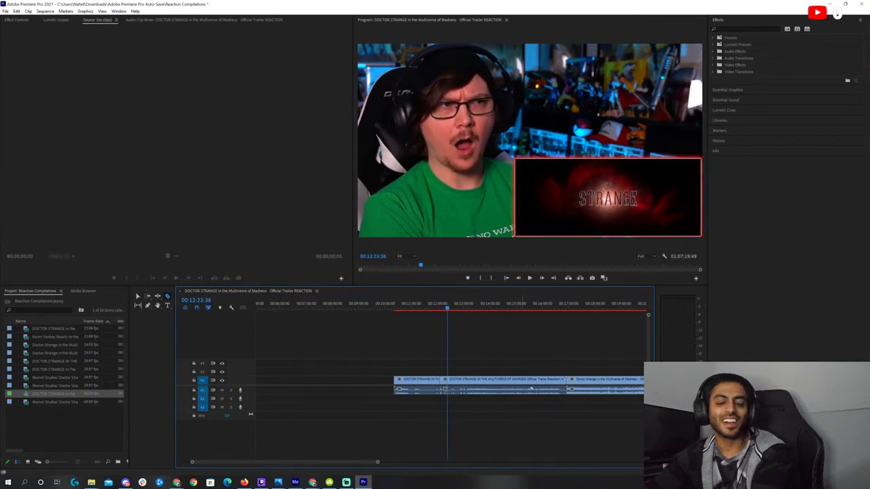
click(418, 387)
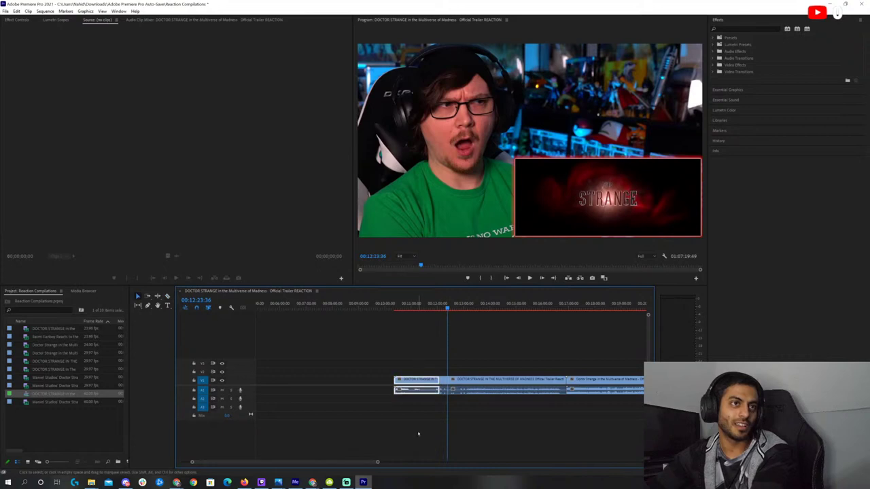
key(Delete)
click(339, 380)
key(Delete)
click(336, 380)
key(Delete)
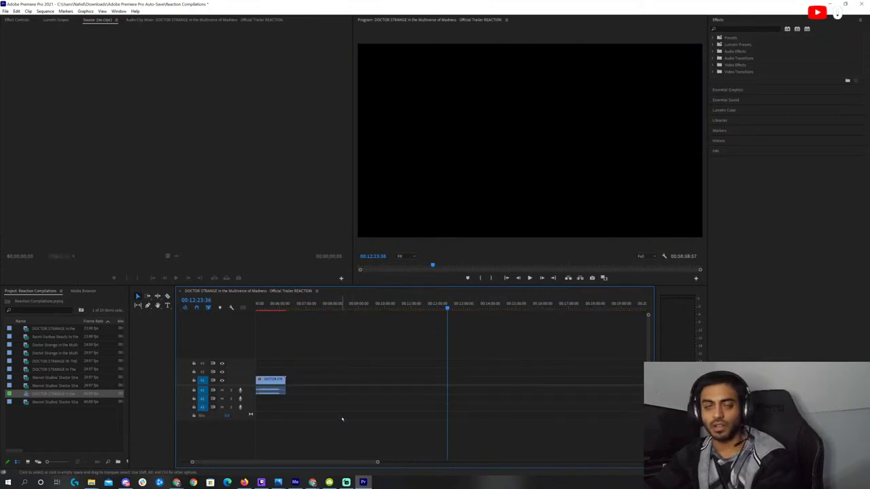
Delete the sixth reaction's remaining footage after its highlight and close the gap before the seventh reaction
key(ctrl+z)
drag(361, 463, 353, 460)
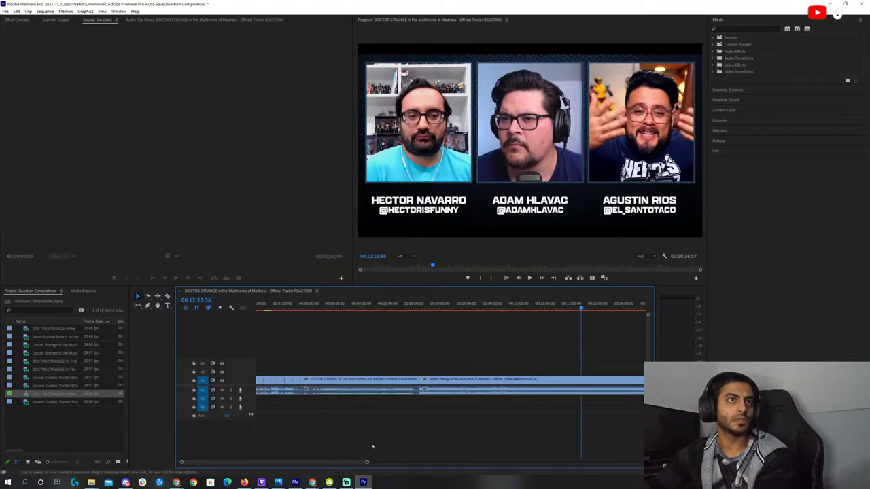
click(352, 381)
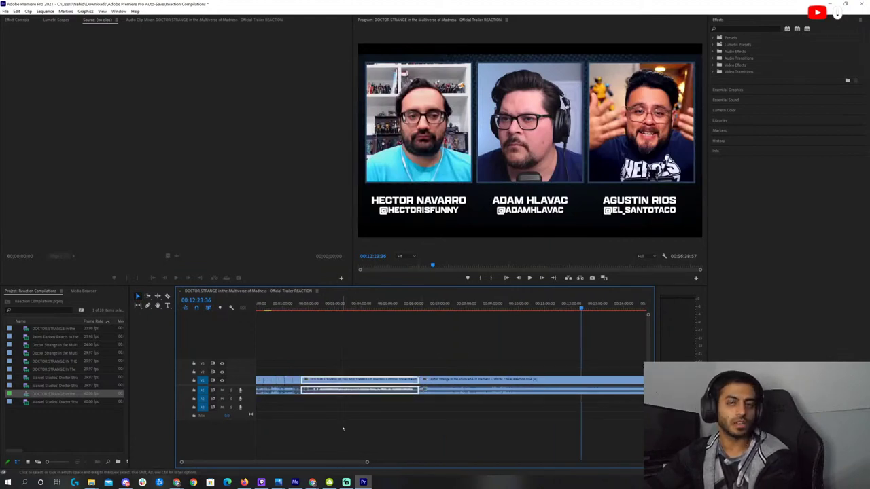
key(Delete)
click(317, 381)
key(Delete)
Skim the seventh reaction clip to the start of its highlight and cut it at 00:04:08:31
click(331, 307)
key(space)
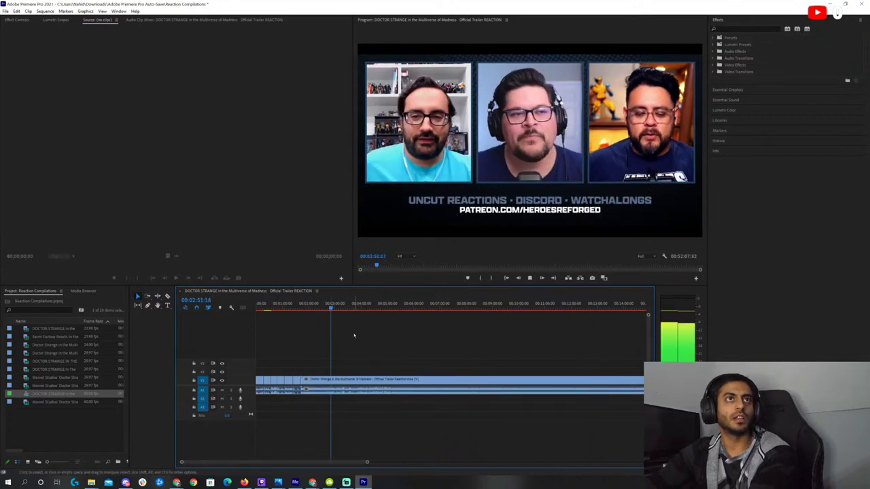
key(minus)
key(minus)
click(287, 307)
mouse_move(286, 308)
mouse_down()
mouse_move(301, 309)
mouse_move(292, 309)
mouse_up()
key(space)
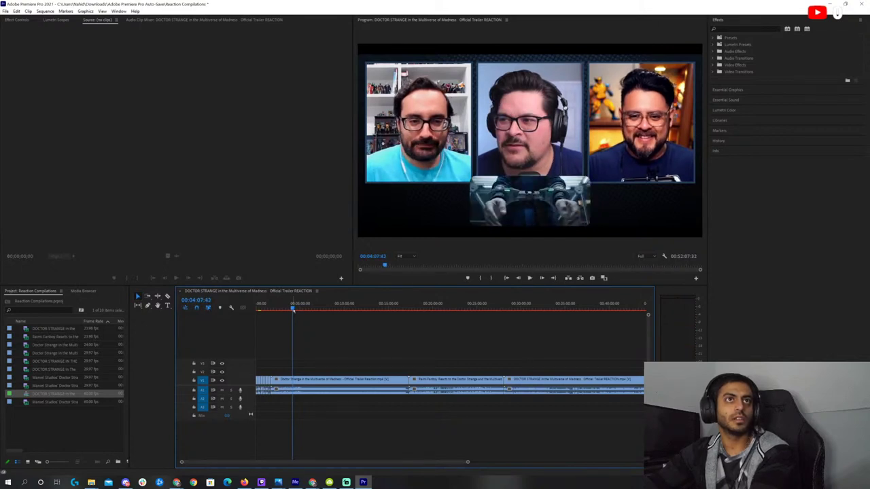
key(space)
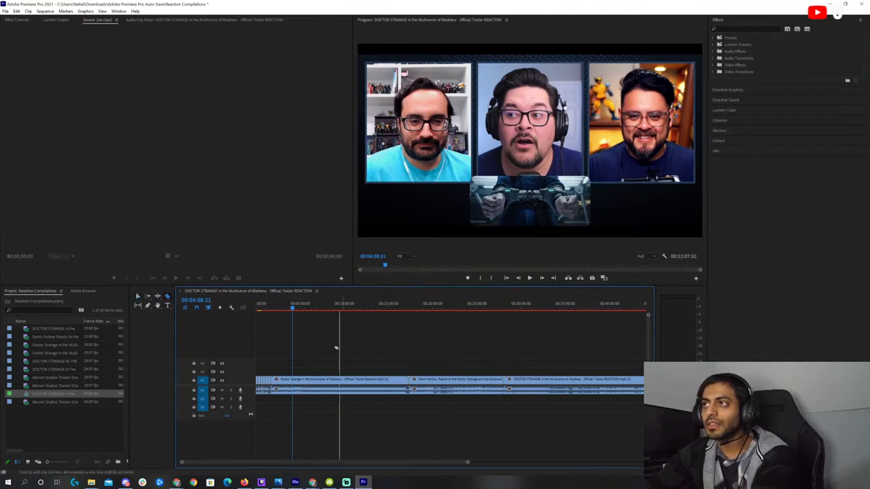
key(space)
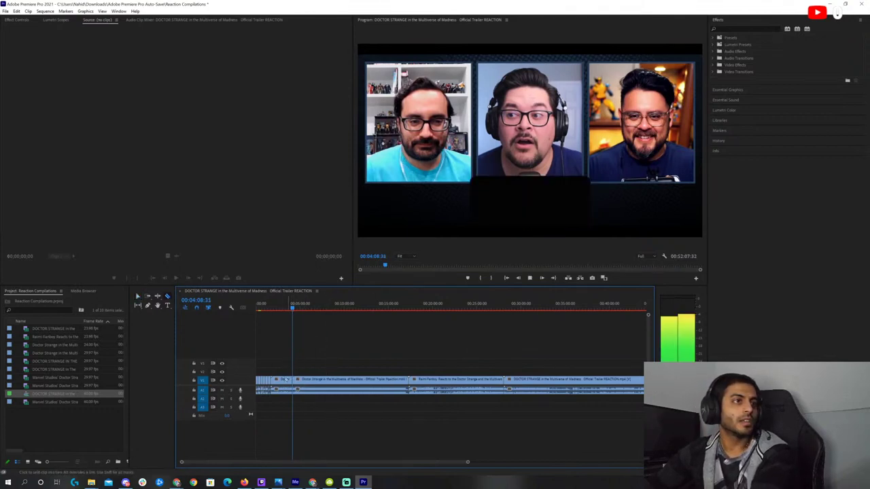
Trim the seventh reaction to its highlight ending at 00:04:26:42, deleting the footage on both sides and closing the gaps
key(Delete)
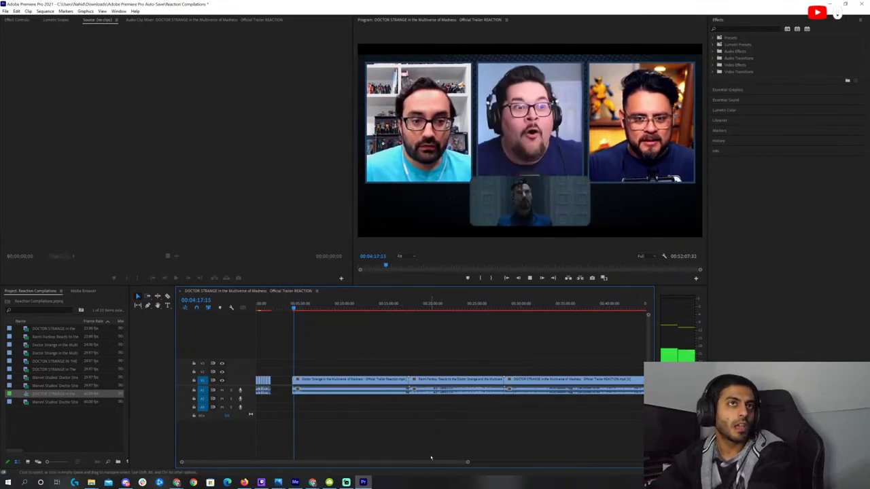
drag(466, 462, 460, 464)
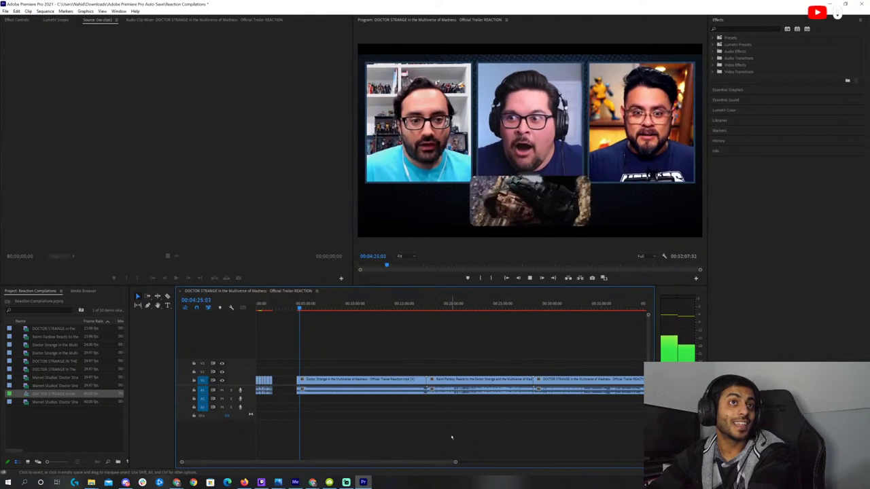
key(space)
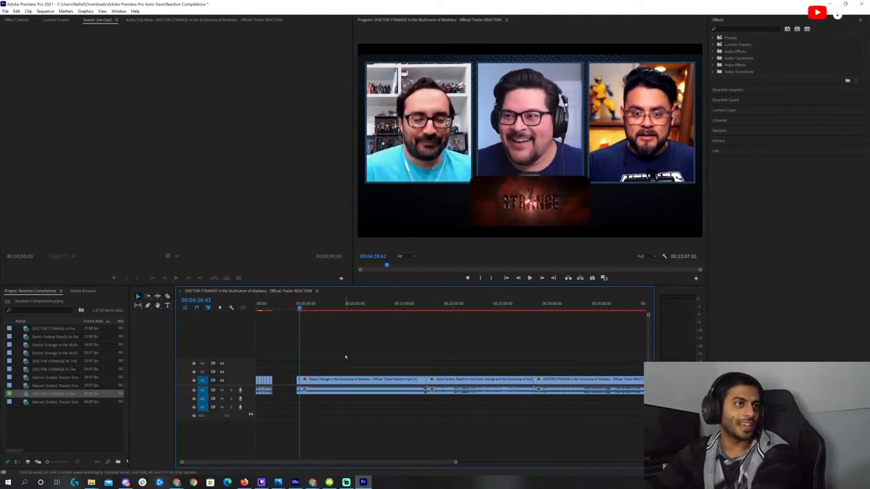
click(348, 384)
key(Delete)
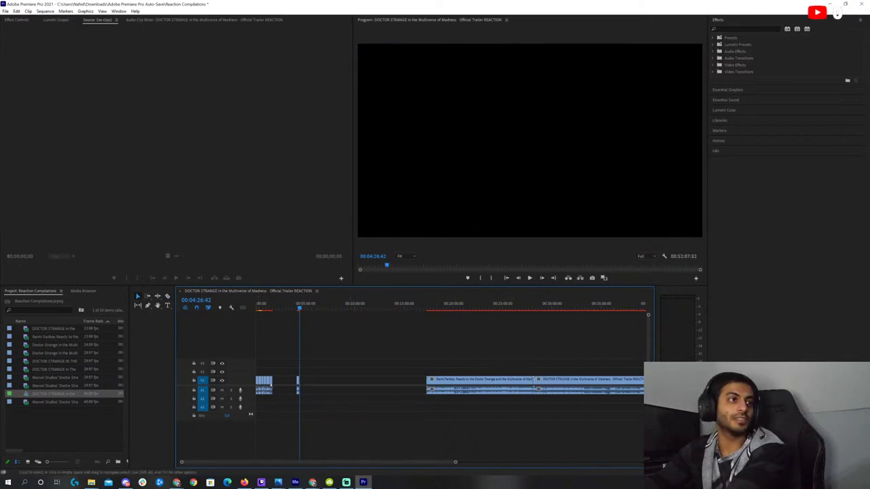
key(Delete)
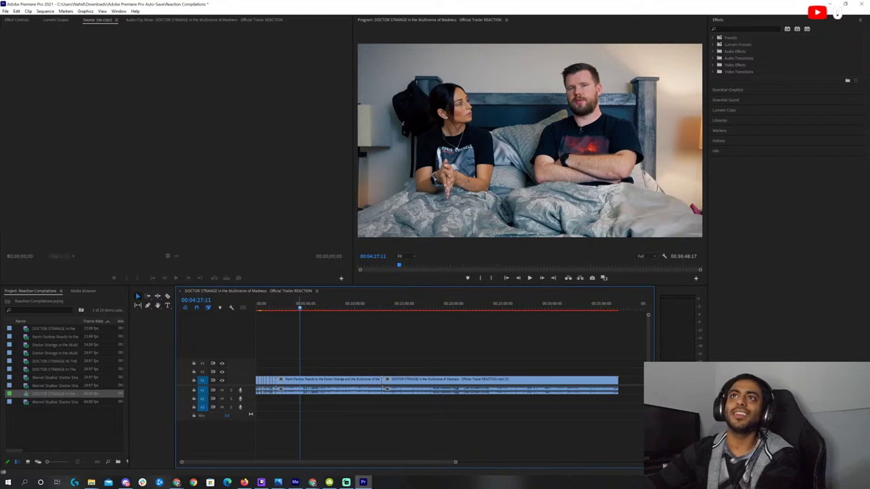
Skim the eighth reaction clip through the trailer to the start of its highlight and cut it there
drag(299, 307, 302, 307)
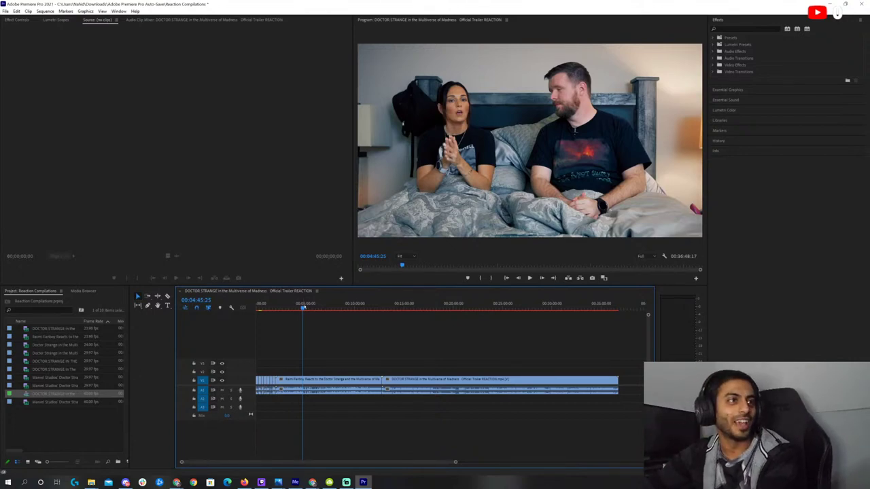
click(308, 305)
click(310, 307)
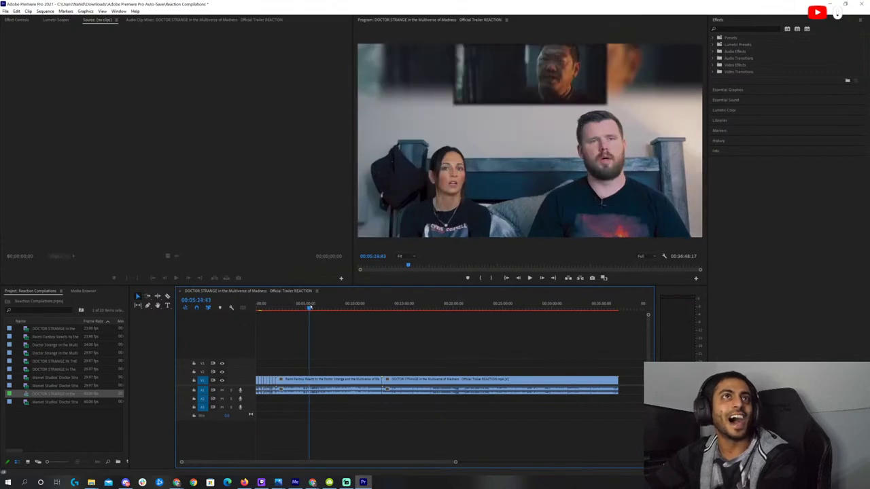
click(310, 307)
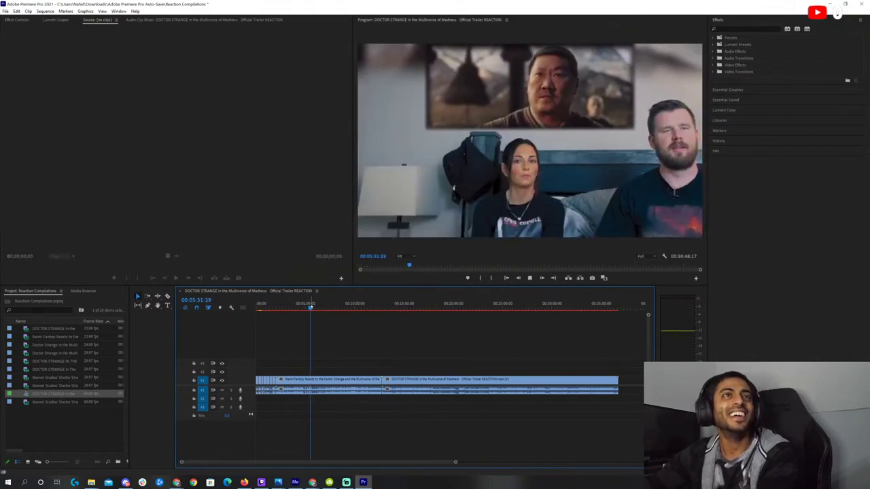
click(312, 307)
click(313, 307)
click(314, 307)
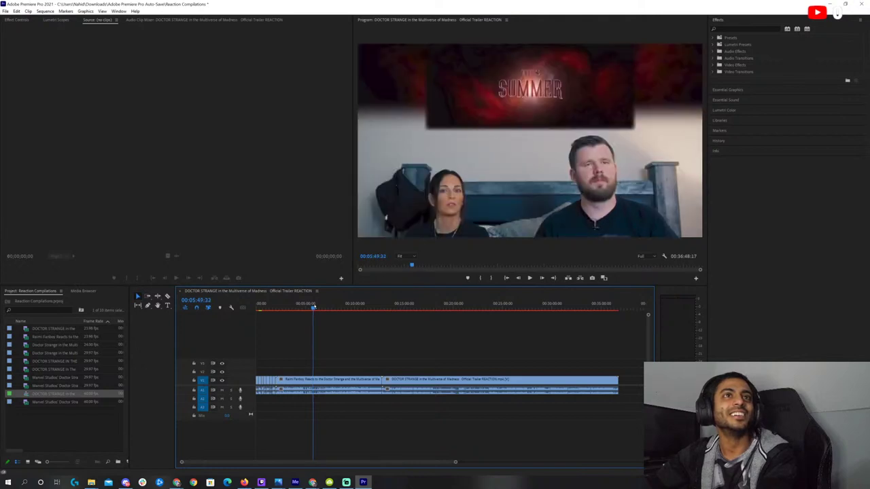
click(314, 307)
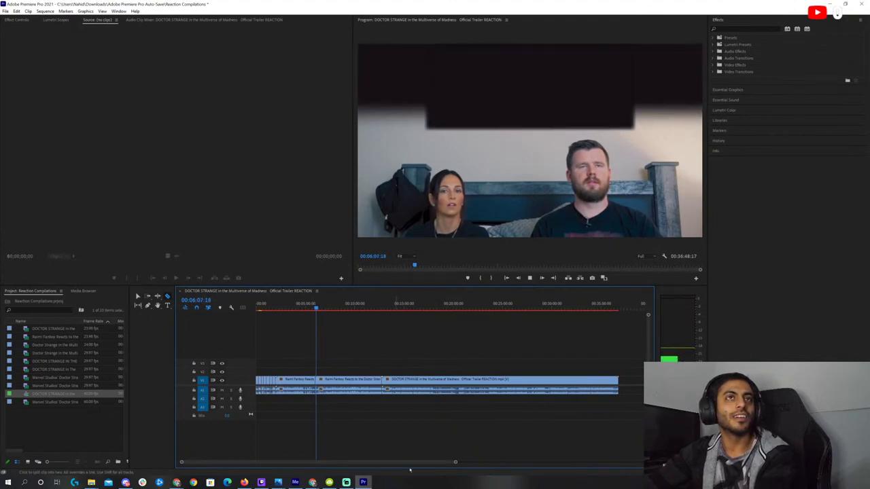
Trim the eighth reaction to its highlight ending at 00:06:18:38, deleting the footage on both sides and closing the gaps
drag(455, 463, 389, 463)
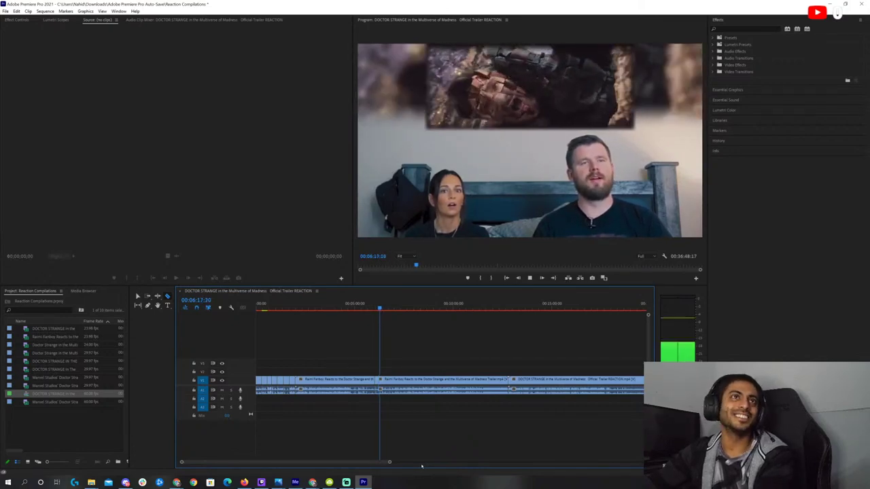
key(space)
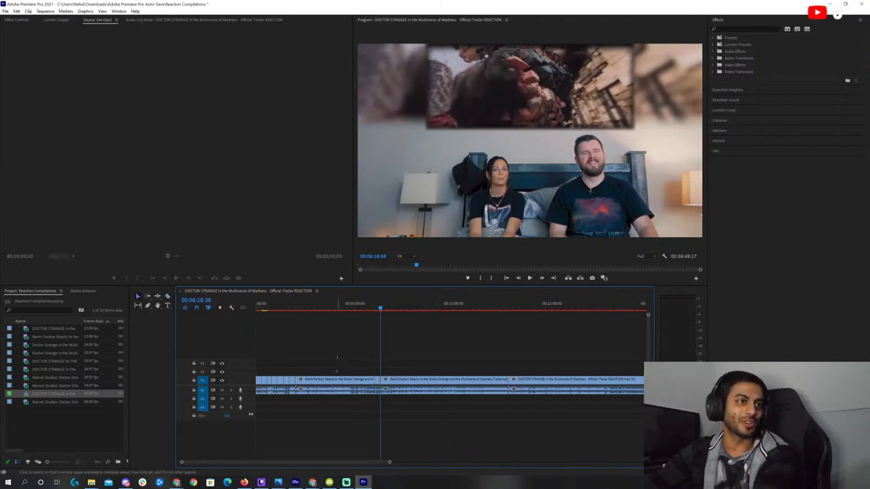
click(334, 384)
key(Delete)
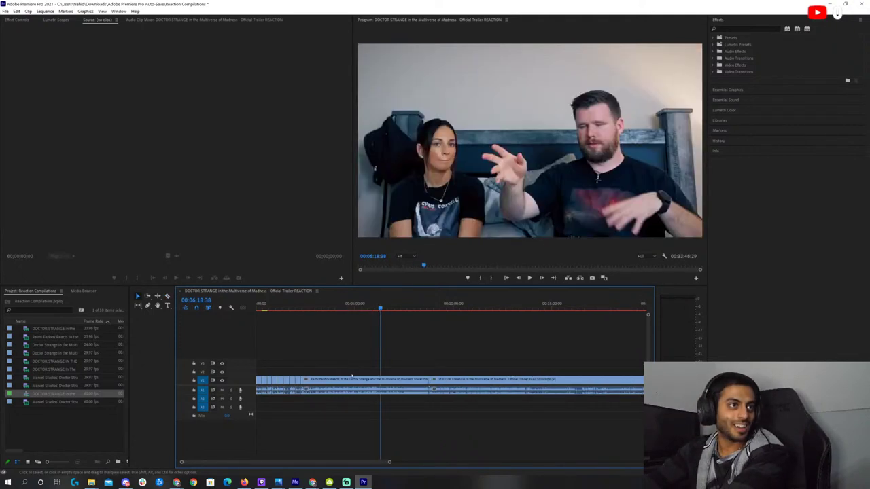
click(341, 382)
key(Delete)
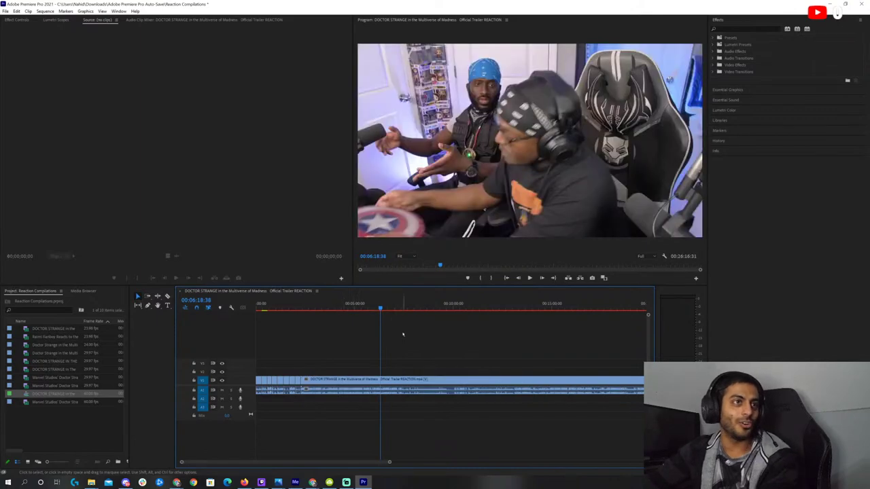
Skim the ninth reaction clip to the start of its highlight and cut it at 00:08:40:04
drag(380, 310, 327, 330)
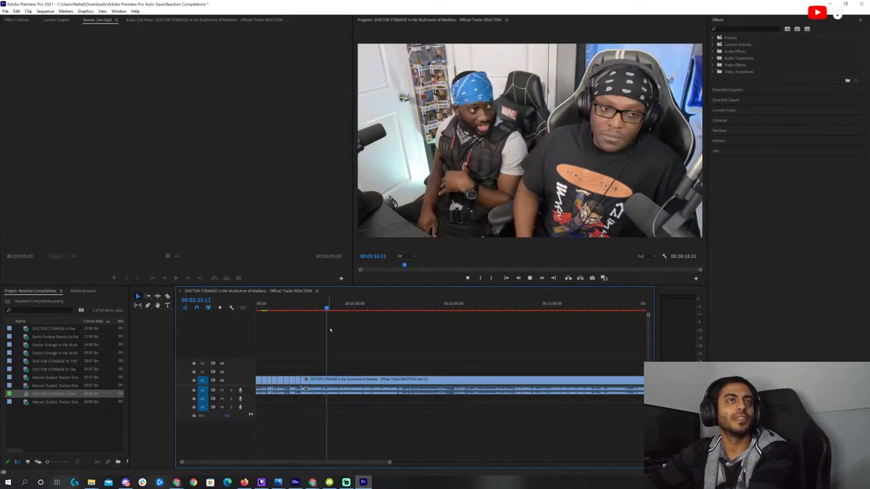
key(space)
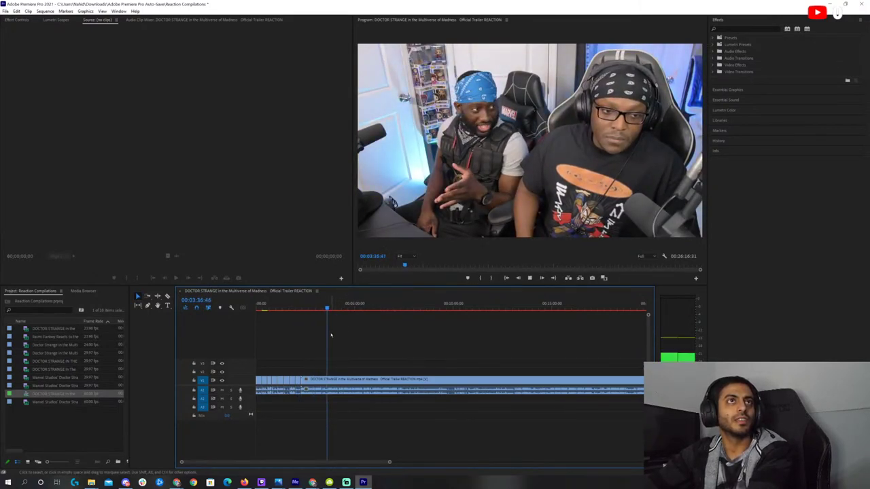
drag(334, 312, 426, 310)
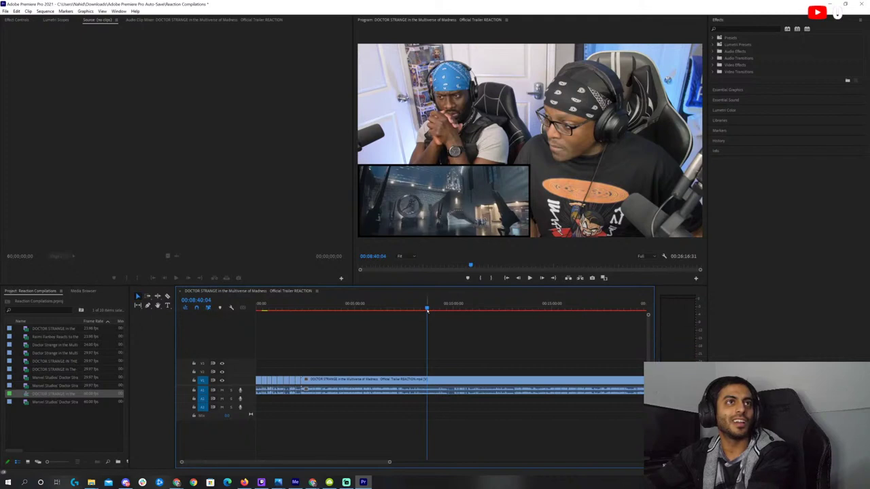
key(ctrl+k)
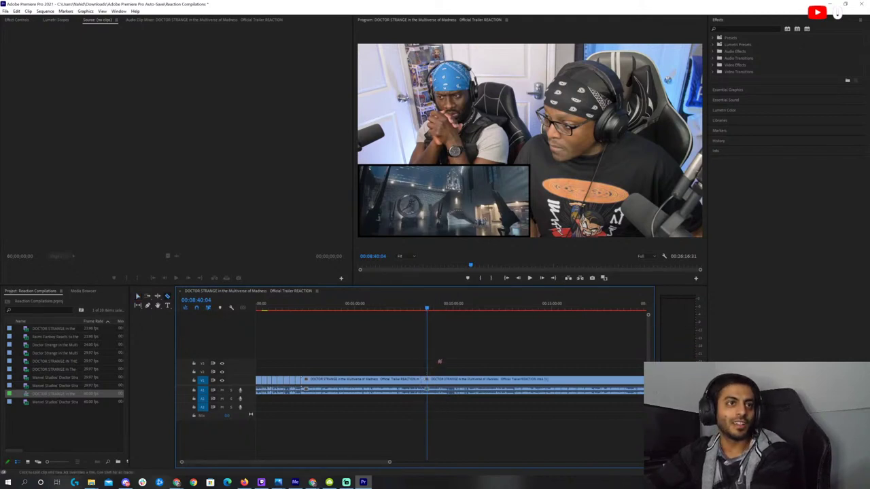
key(ctrl+z)
key(ctrl+k)
Trim the ninth reaction to its highlight ending at 00:08:58:17, deleting the footage on both sides and closing the gaps
key(space)
key(c)
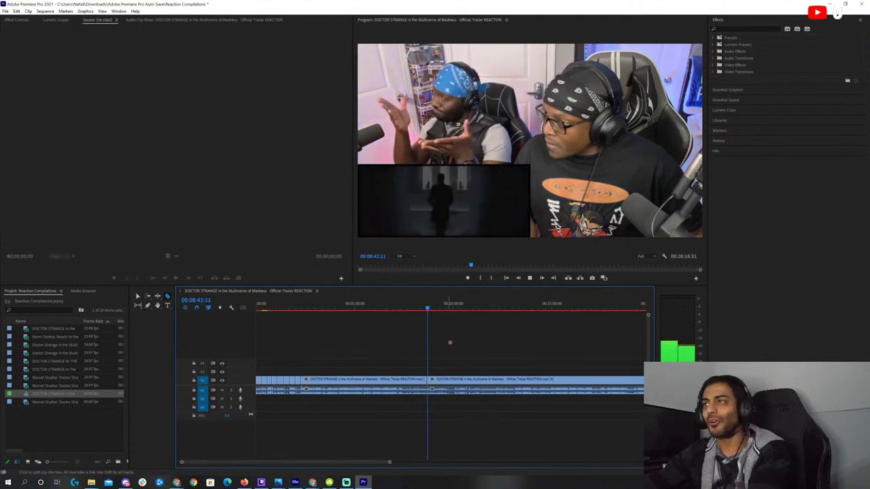
drag(390, 463, 361, 462)
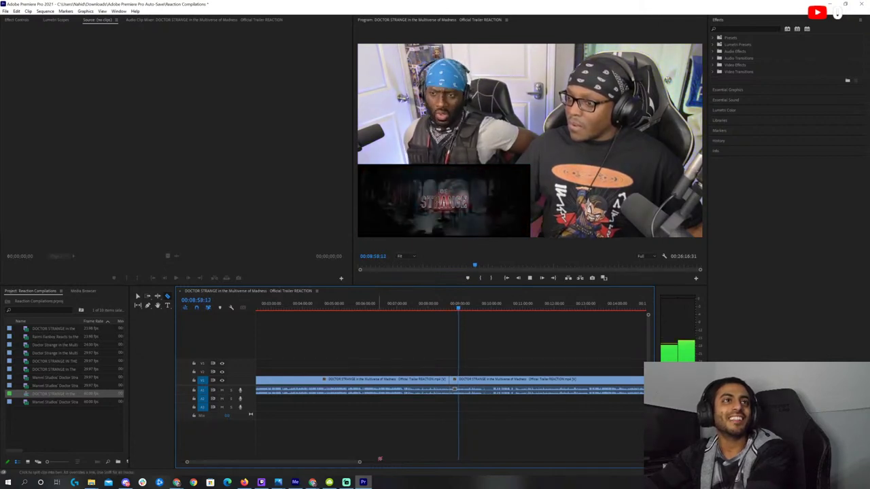
key(space)
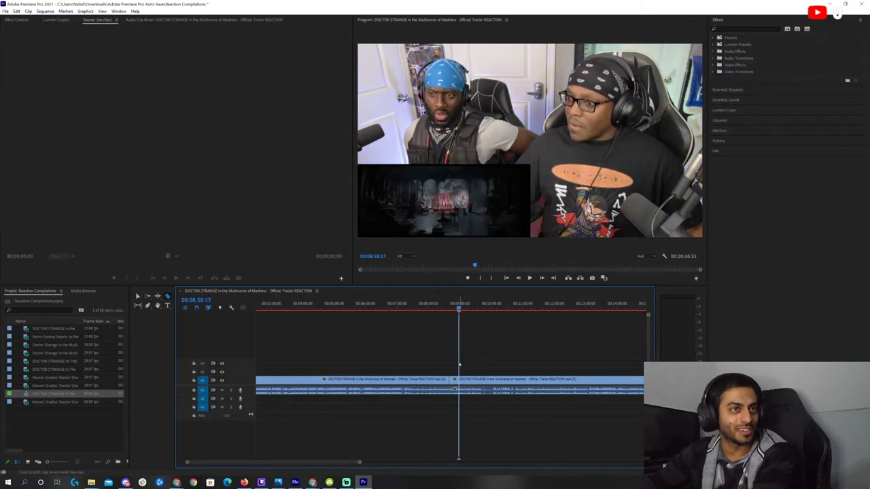
click(319, 388)
key(Delete)
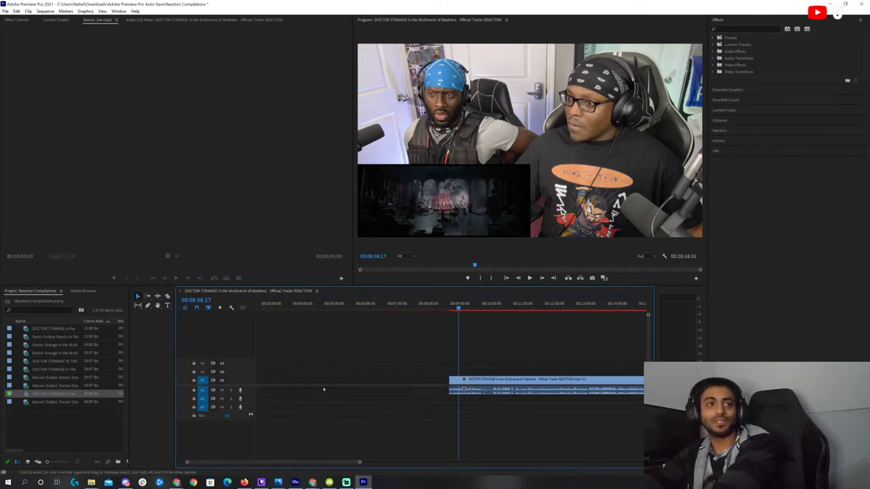
click(319, 393)
key(Delete)
click(314, 379)
key(Delete)
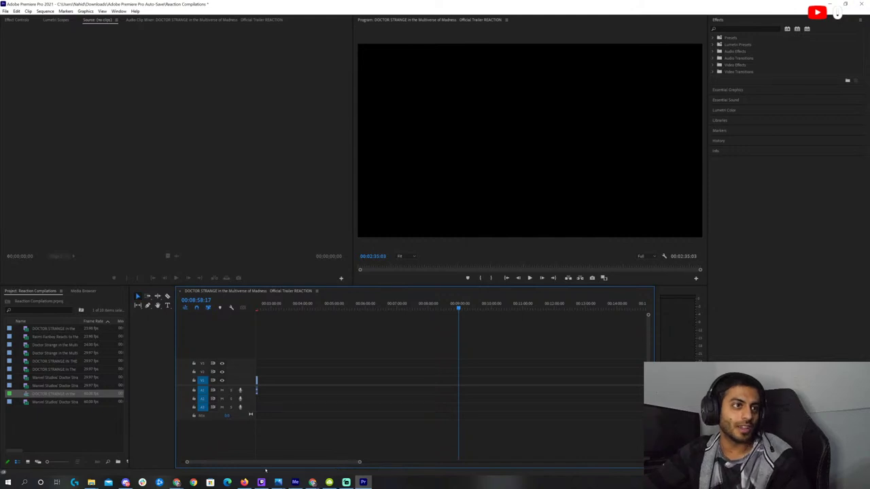
Add the last Marvel Studios' Doctor Strange reaction clip from the project to the sequence, after the assembled highlights
scroll(265, 470, up, 5)
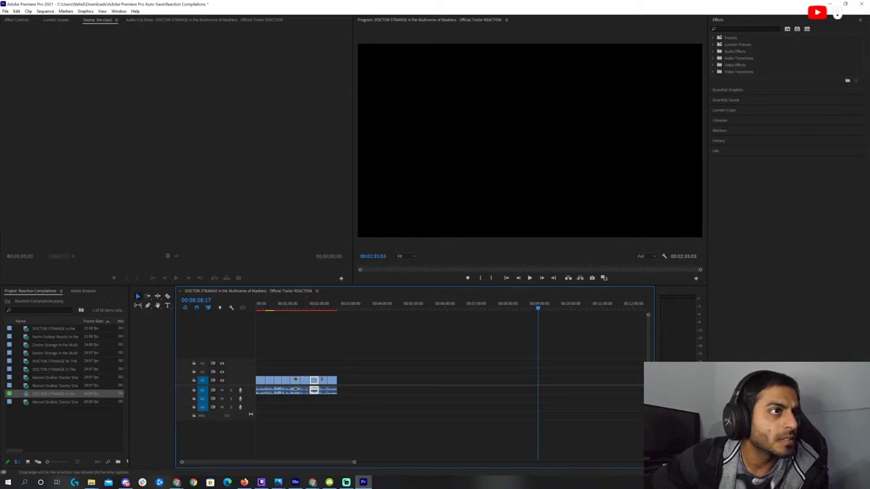
key(equal)
key(equal)
key(equal)
key(equal)
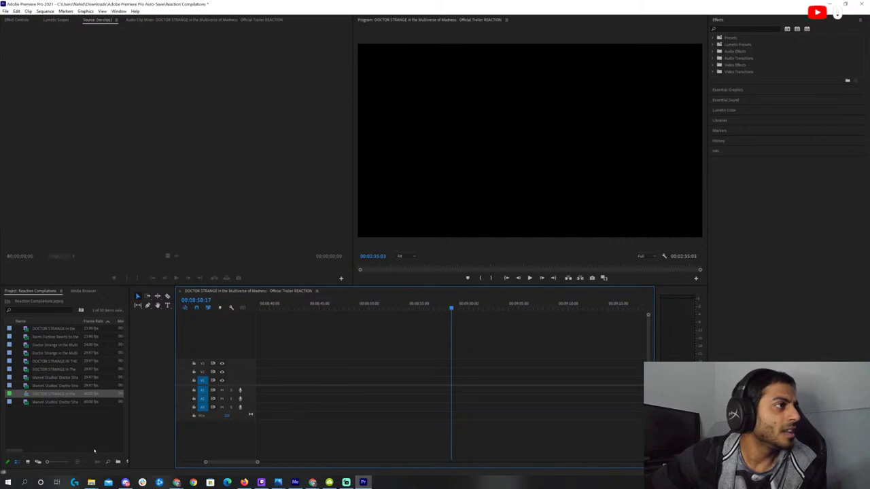
drag(54, 401, 270, 394)
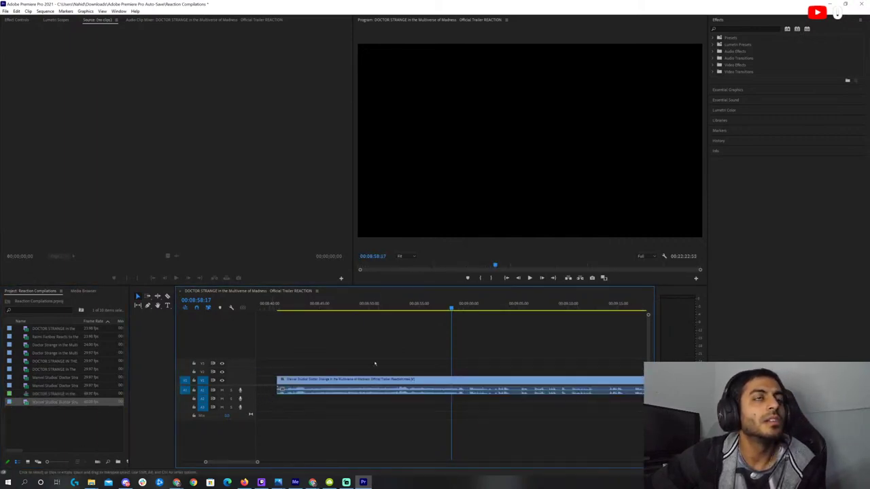
click(403, 308)
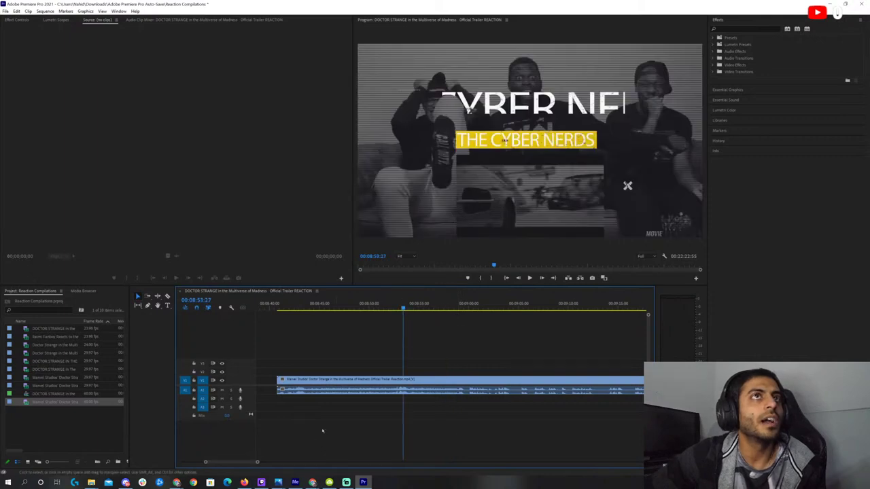
Skim the newly added Cyber Nerds reaction to the start of its highlight and cut it at 00:13:11:49
key(minus)
key(minus)
key(minus)
key(minus)
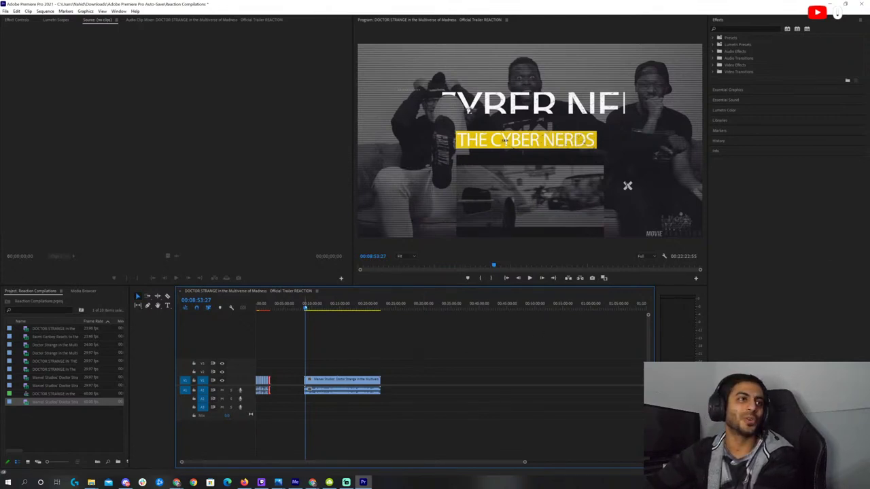
click(320, 307)
drag(320, 307, 331, 311)
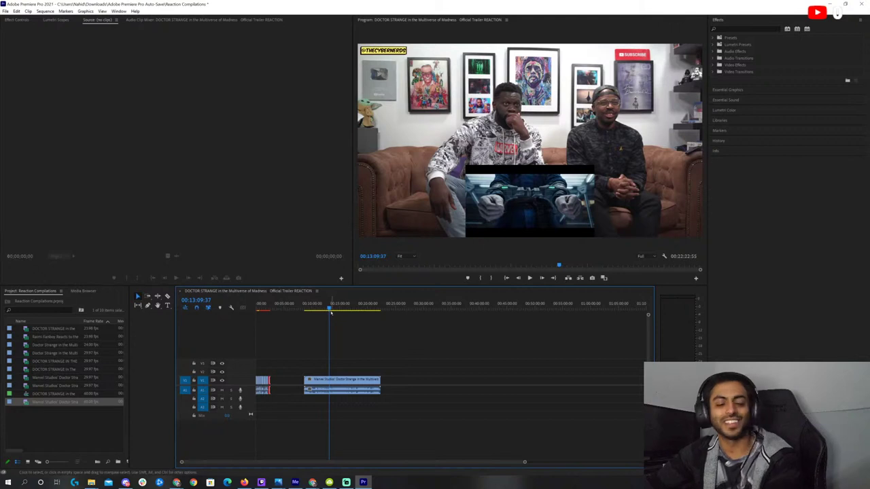
key(space)
key(space)
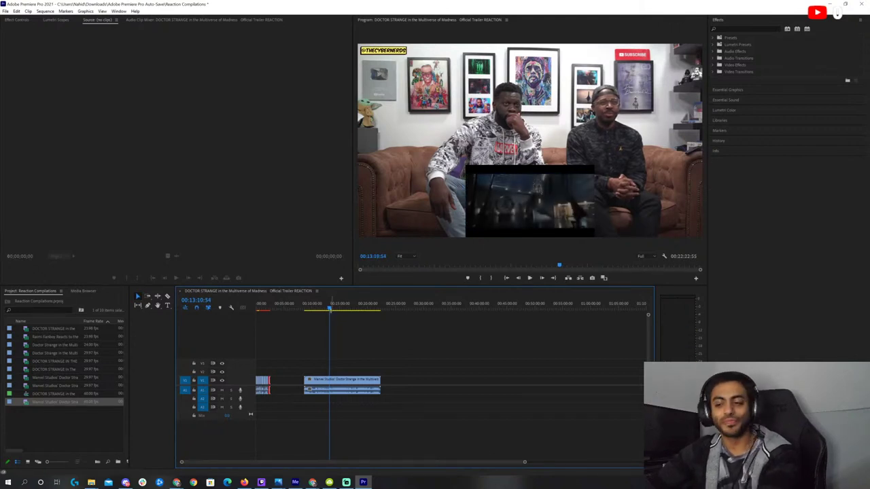
click(331, 380)
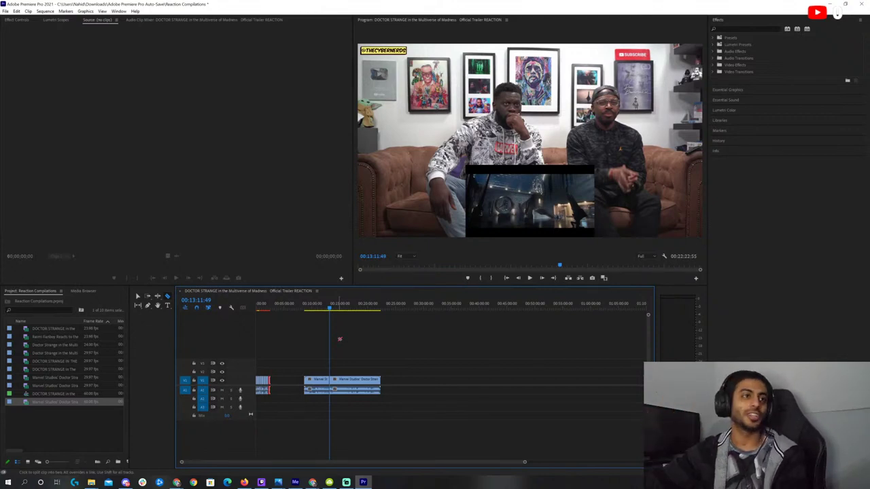
Play the Cyber Nerds highlight, compare it with the start of the compilation, and delete both pieces of the newly added clip
key(space)
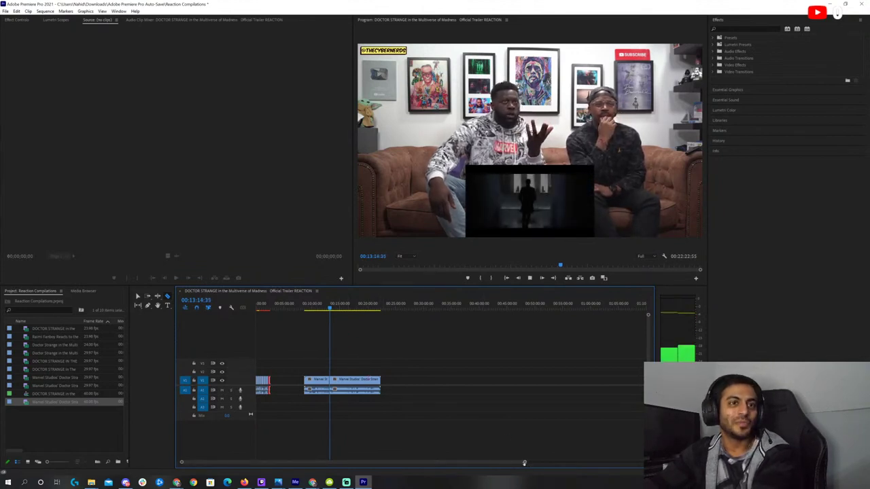
key(=)
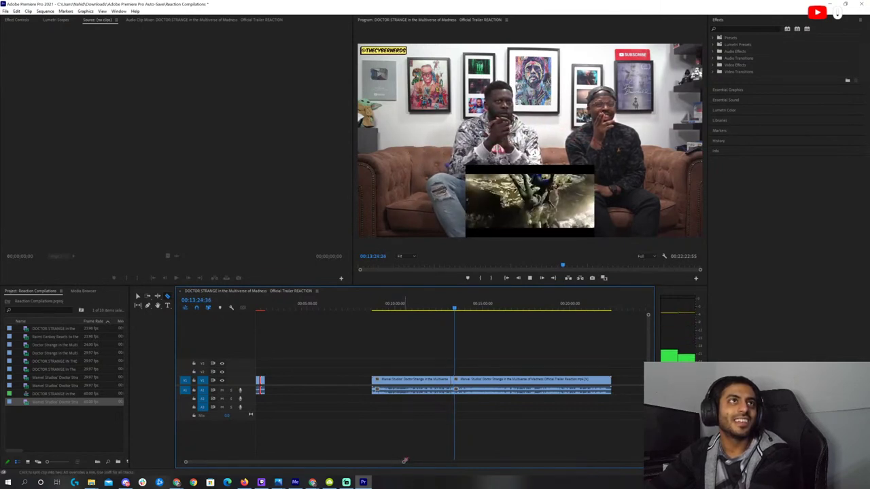
drag(371, 462, 253, 462)
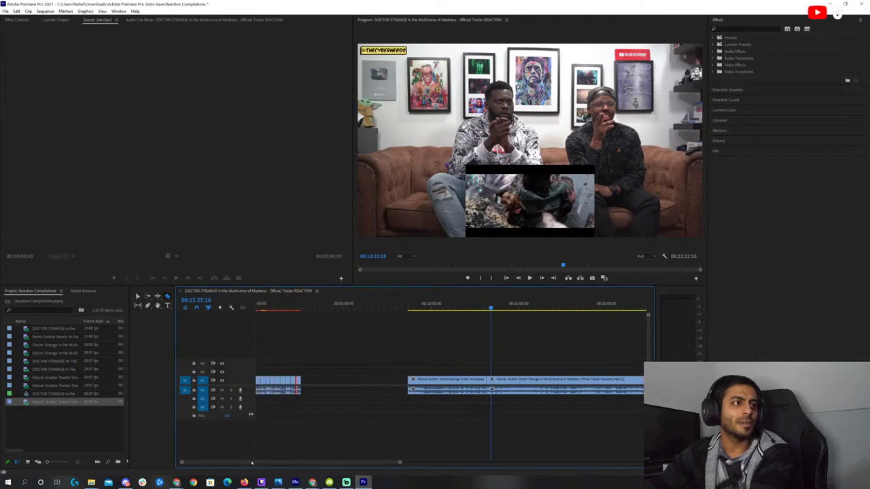
key(Home)
key(space)
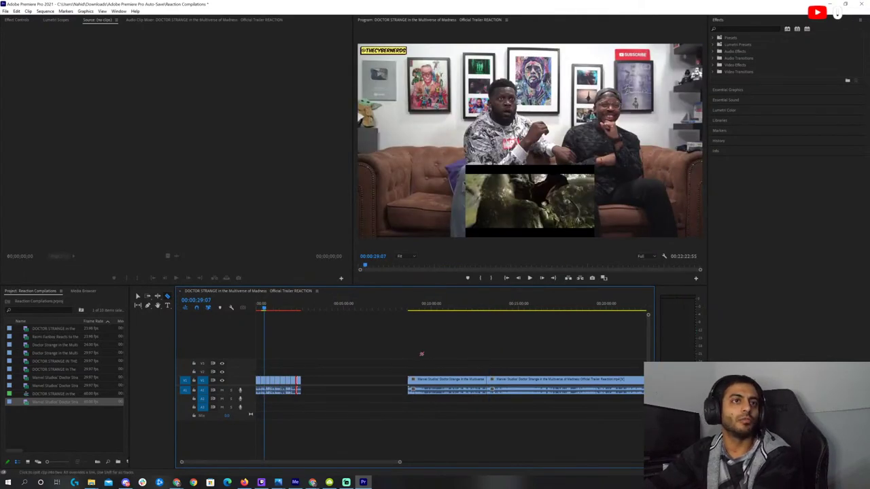
drag(427, 329, 449, 421)
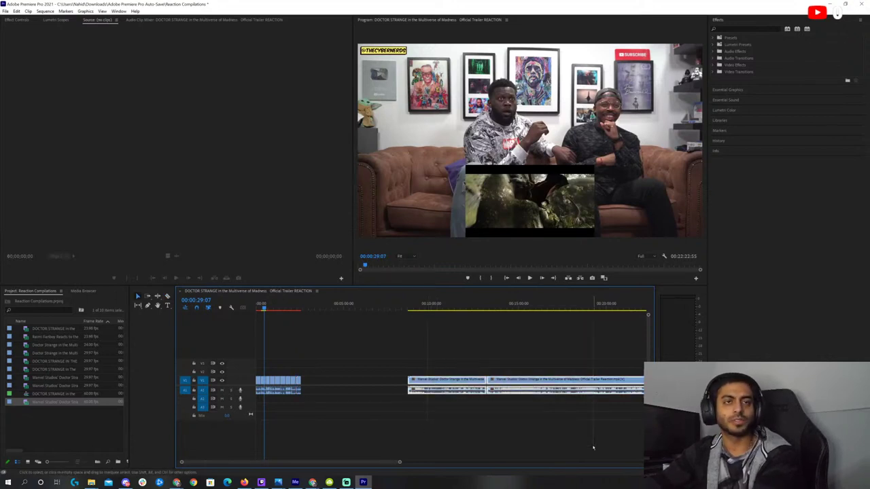
key(Delete)
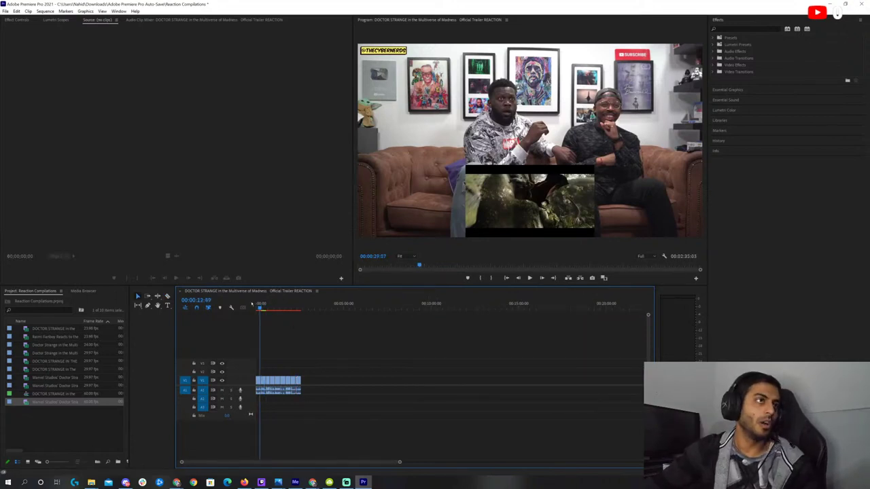
Return the playhead to the start of the sequence and create a new legacy title with the default settings
key(Home)
drag(355, 341, 294, 402)
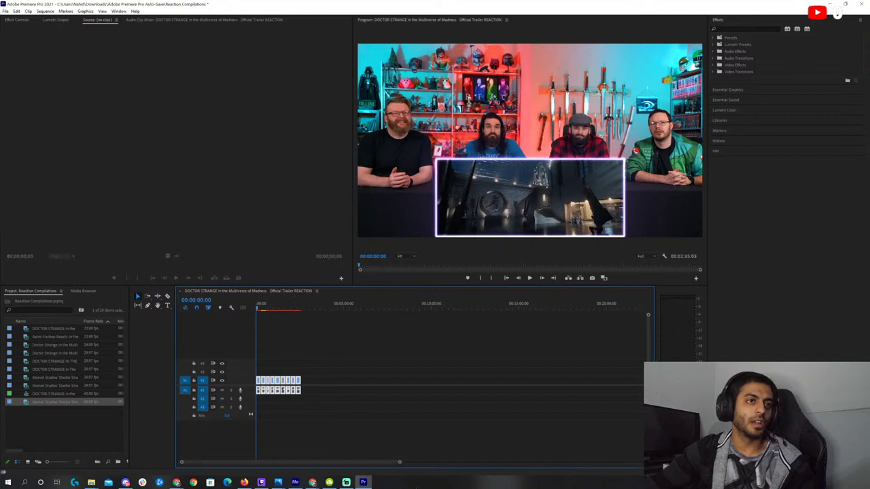
drag(399, 462, 298, 463)
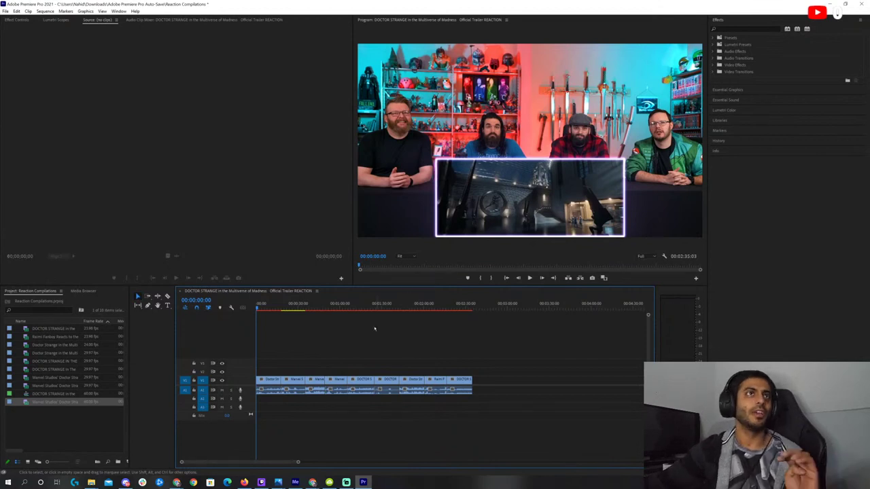
click(5, 11)
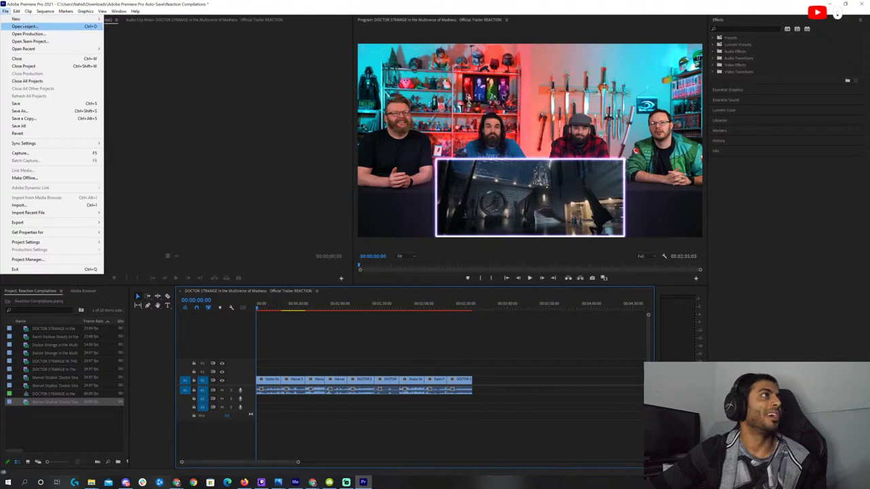
mouse_move(68, 19)
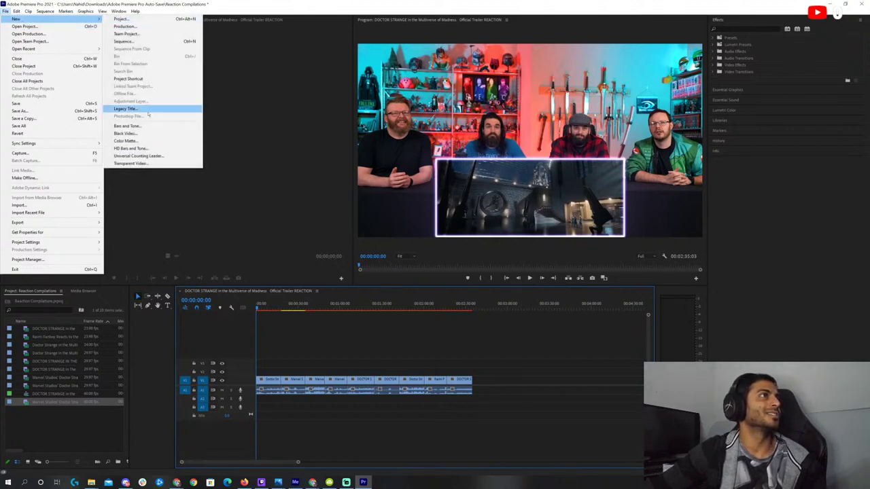
click(126, 108)
click(451, 273)
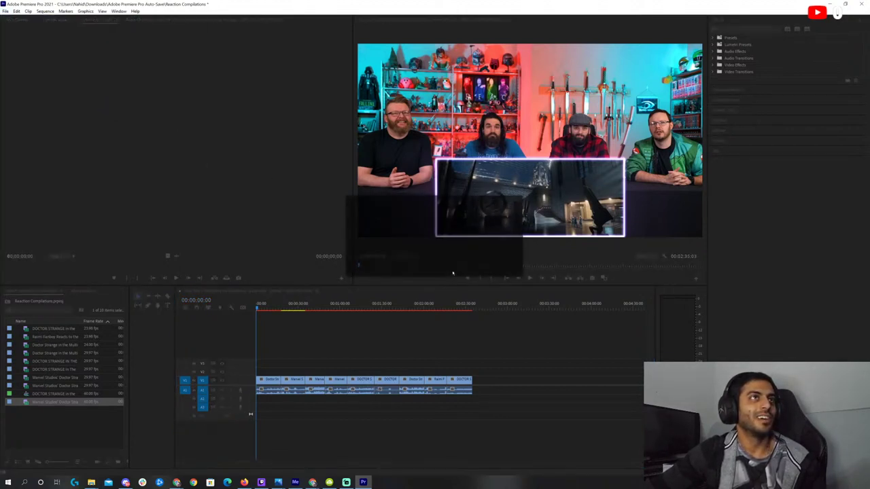
click(504, 269)
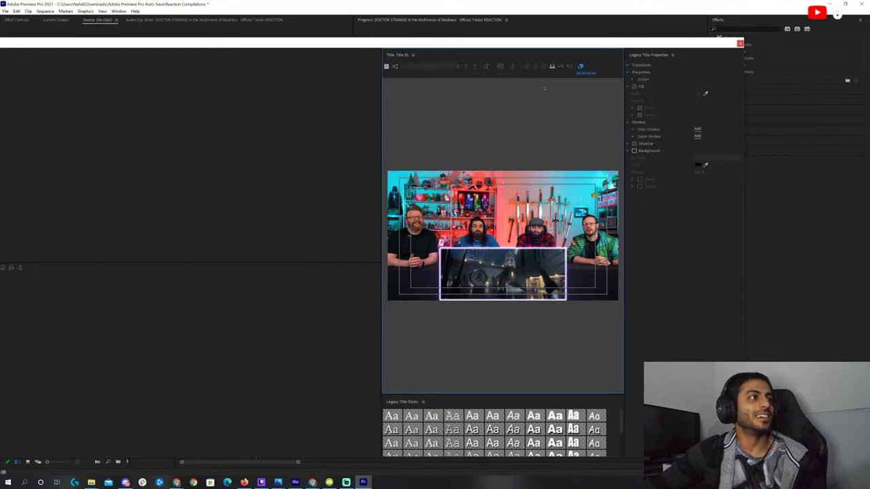
Start a text object near the upper-left corner of the title frame and shift it slightly down
click(296, 123)
double_click(278, 43)
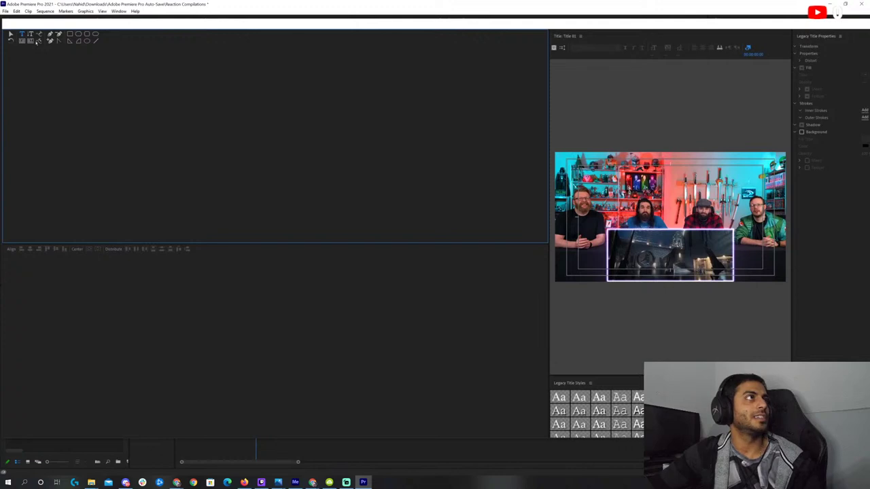
double_click(267, 26)
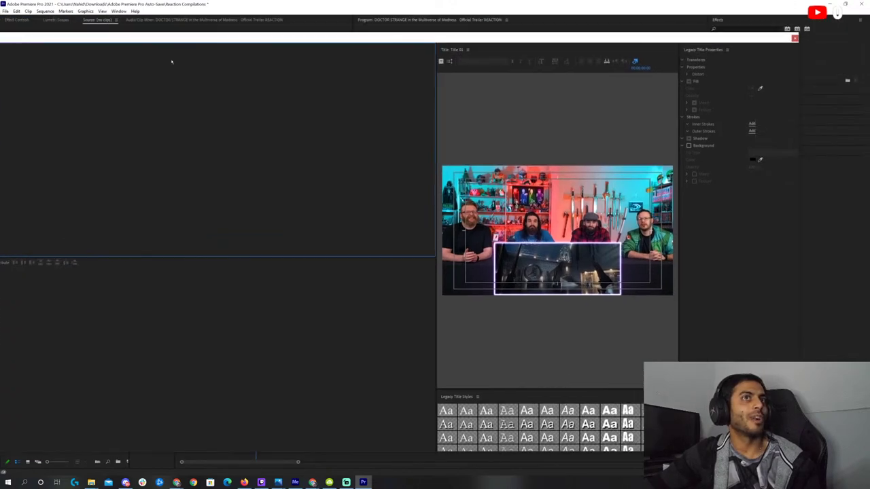
click(462, 170)
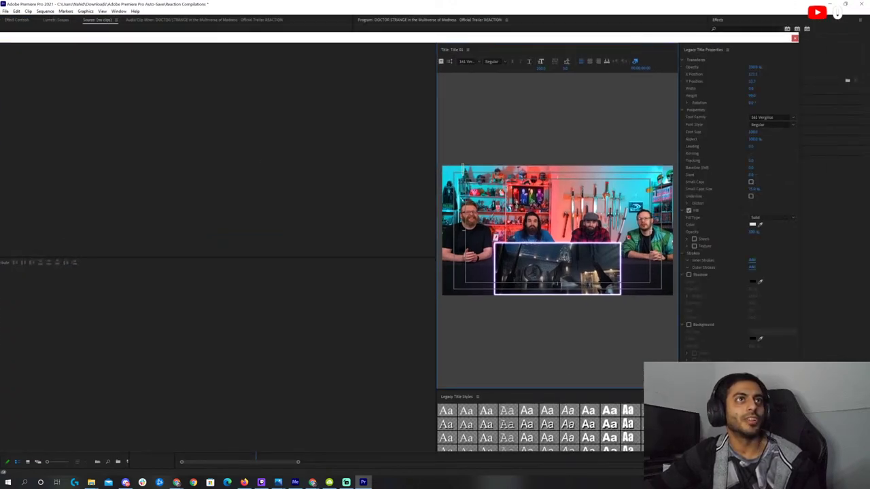
click(752, 75)
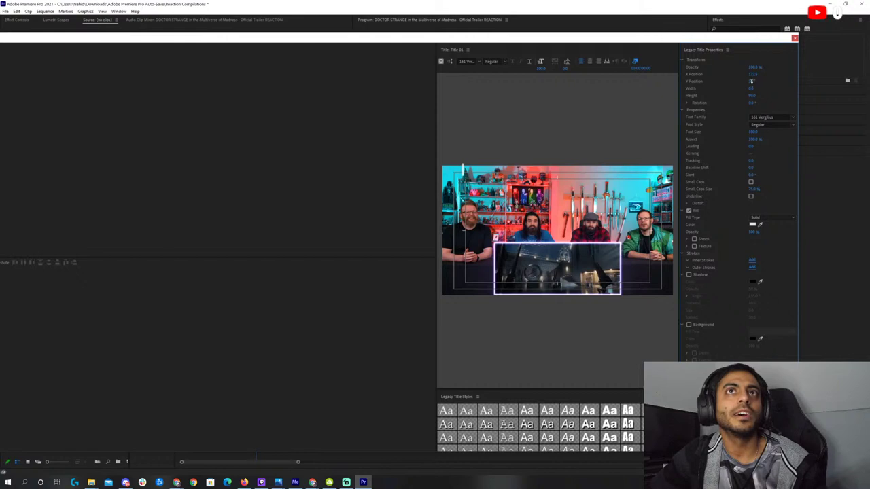
mouse_move(751, 81)
mouse_down()
mouse_move(733, 80)
mouse_move(747, 81)
mouse_up()
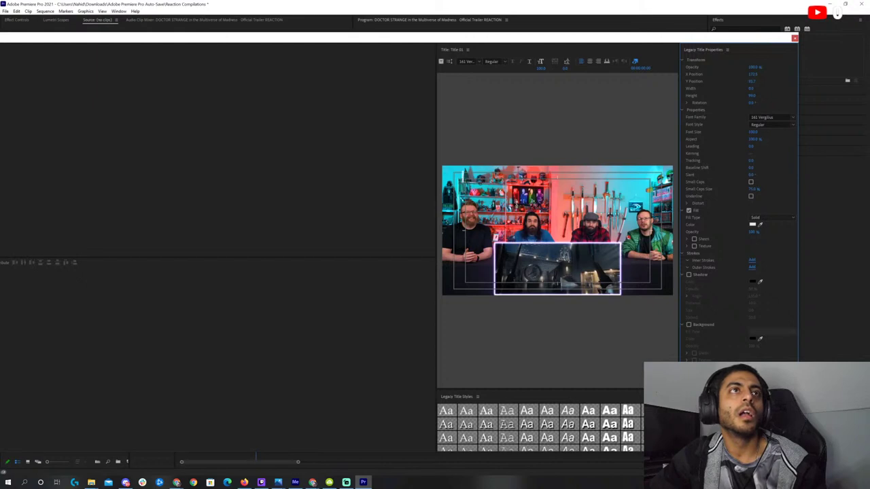
click(467, 175)
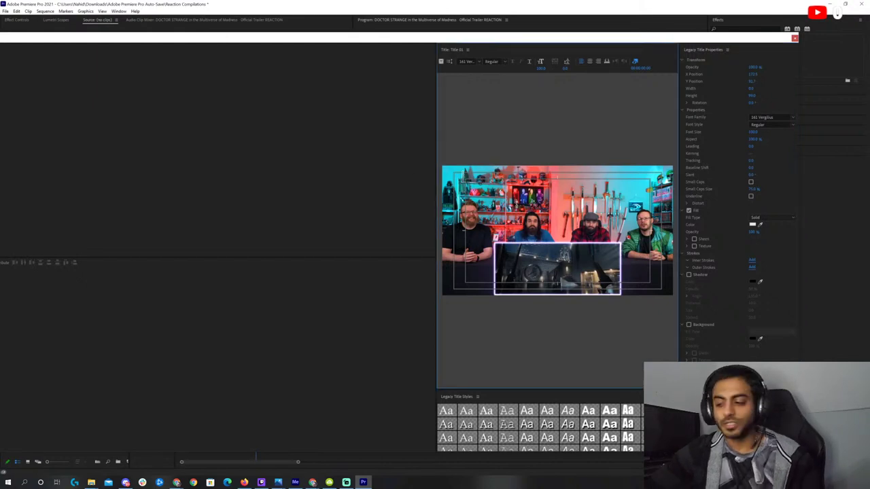
text(SONA)
key(BackSpace)
key(BackSpace)
key(BackSpace)
key(BackSpace)
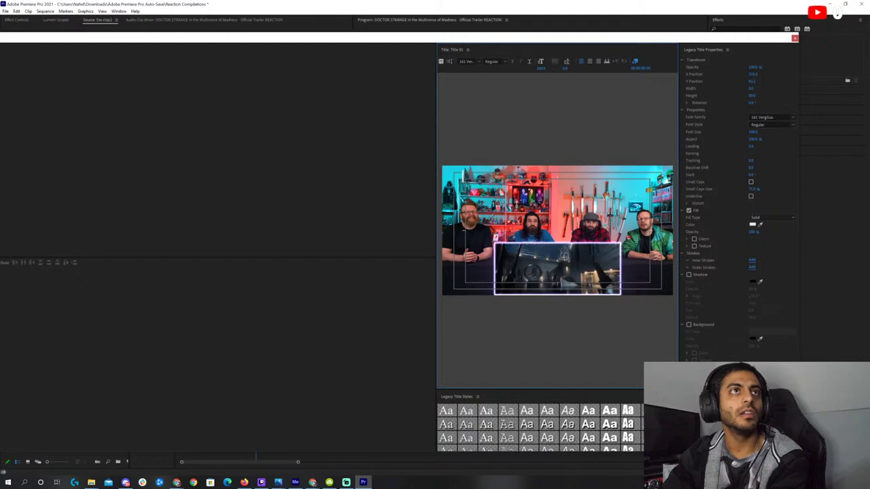
Set the title's font to Comic Sans MS and enter the text "Blind Wave" near the upper-left corner of the frame
click(792, 119)
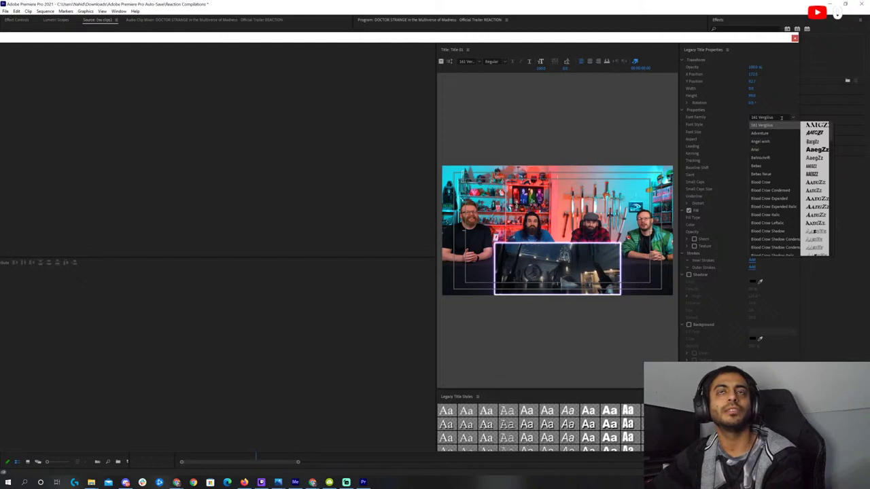
key(Escape)
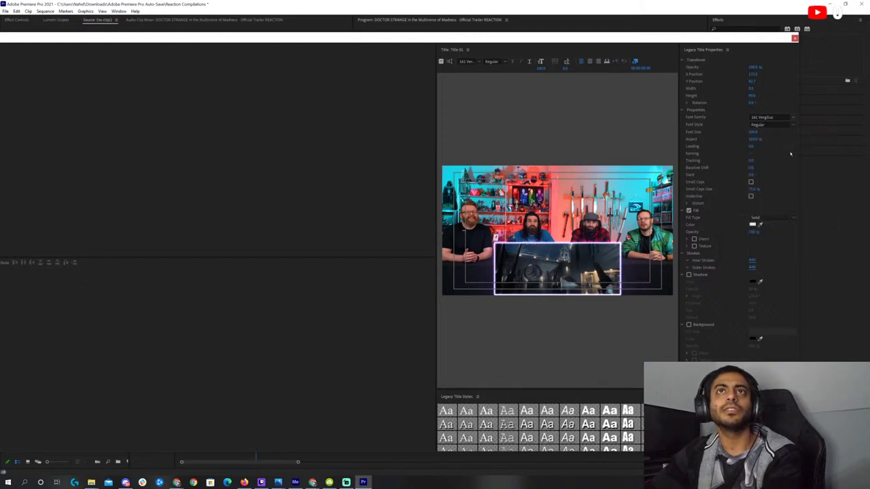
click(770, 117)
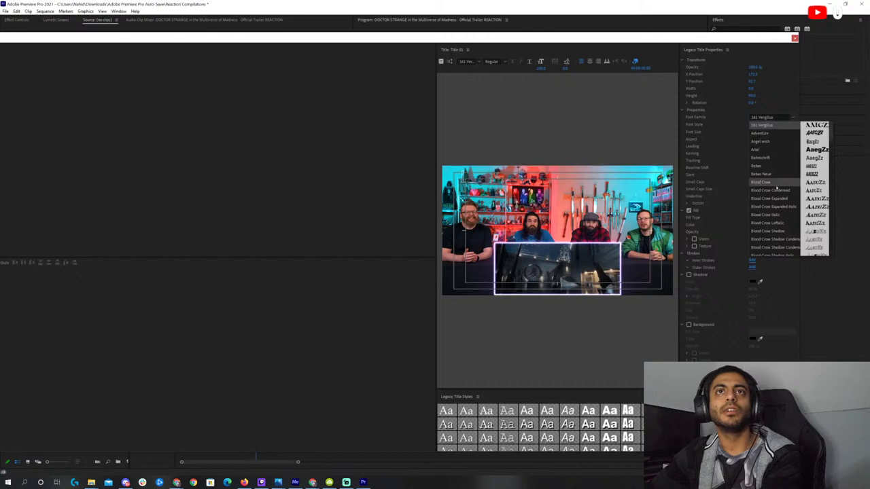
scroll(777, 189, down, 5)
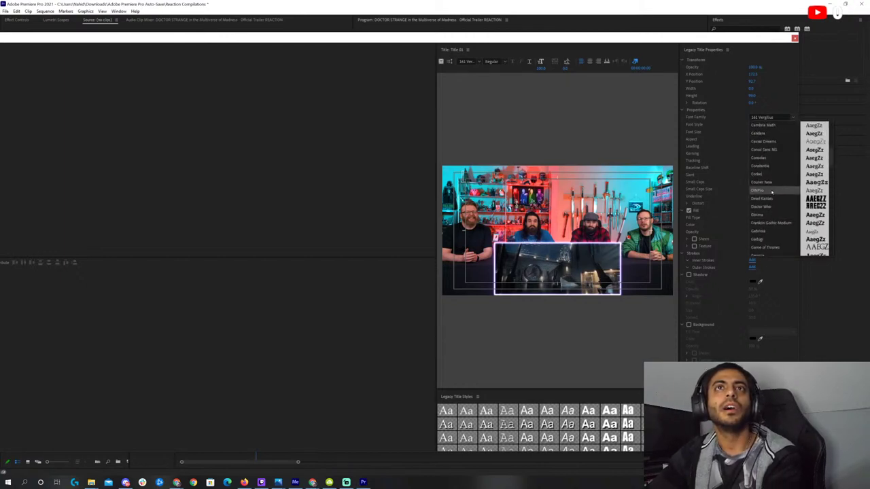
click(773, 150)
click(467, 175)
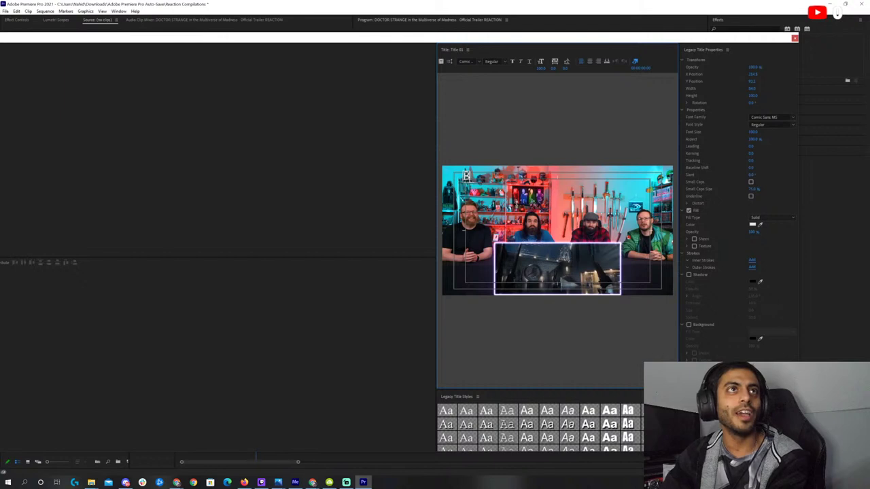
text(Blind Wave)
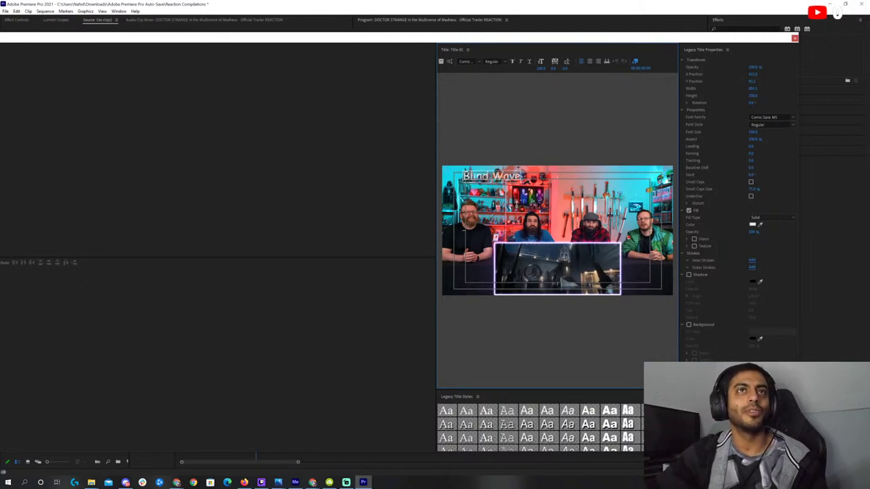
Shift the Blind Wave text left to an X position of about 317 and enable its shadow
click(783, 83)
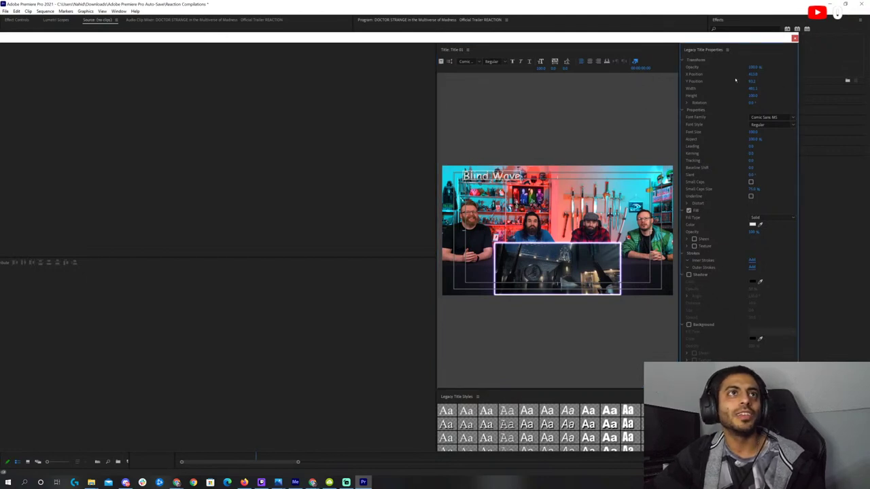
drag(753, 74, 737, 74)
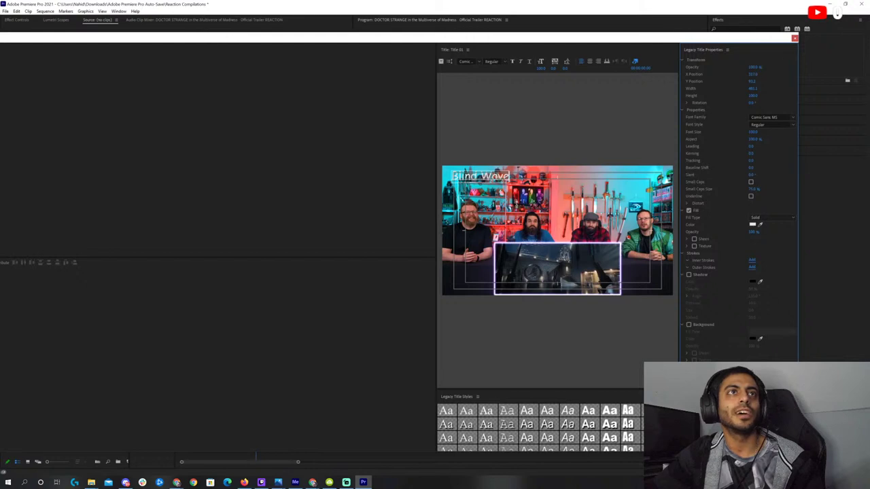
click(689, 275)
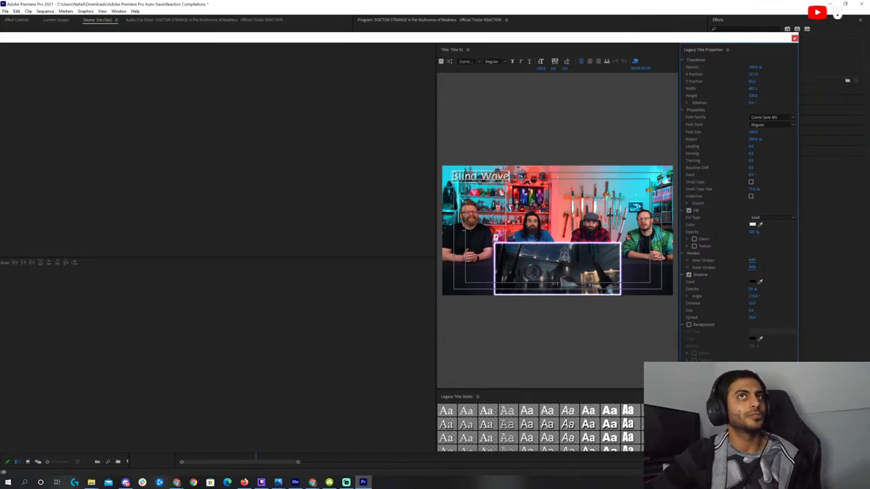
Place the Blind Wave title on the video track above the first reaction clip and duplicate the title in the project
click(794, 38)
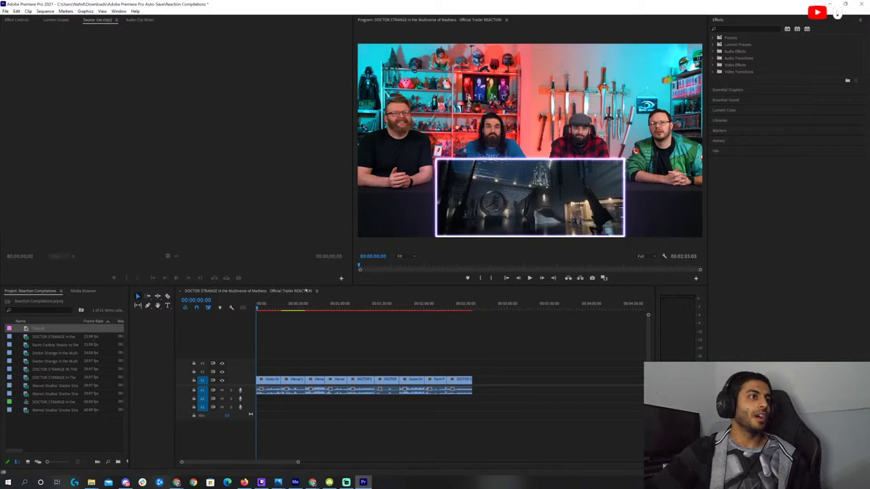
drag(37, 328, 281, 373)
right_click(49, 330)
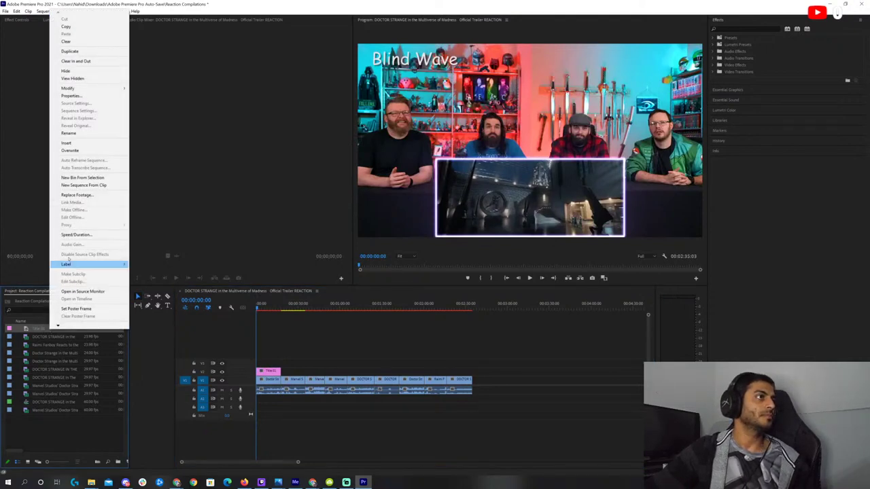
click(87, 51)
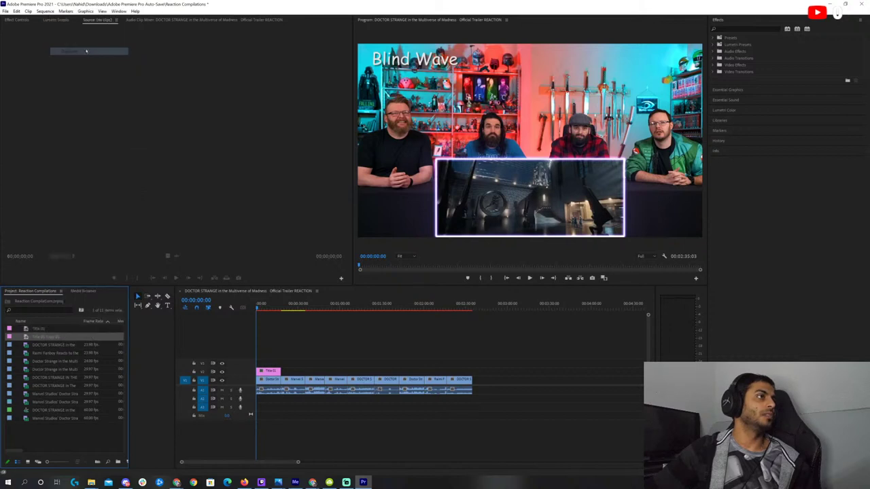
click(60, 338)
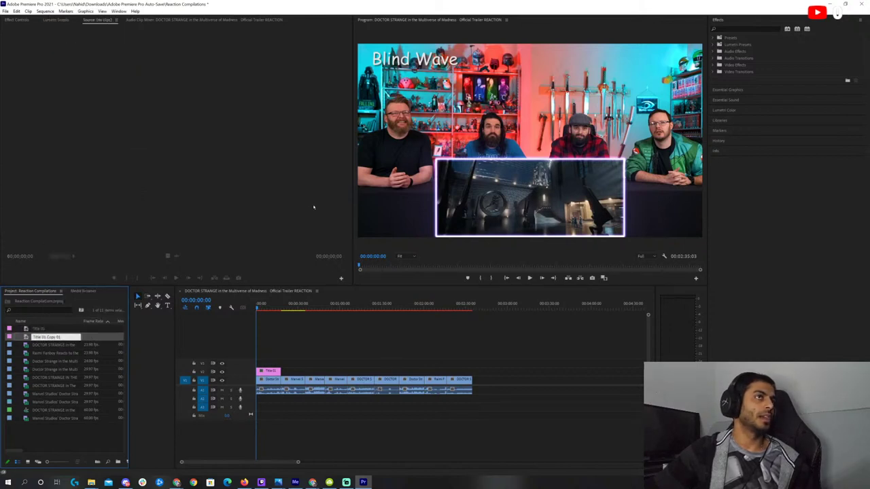
With the playhead on the second reaction clip, open the duplicated title and replace its text with "Cyber Nerds"
click(290, 305)
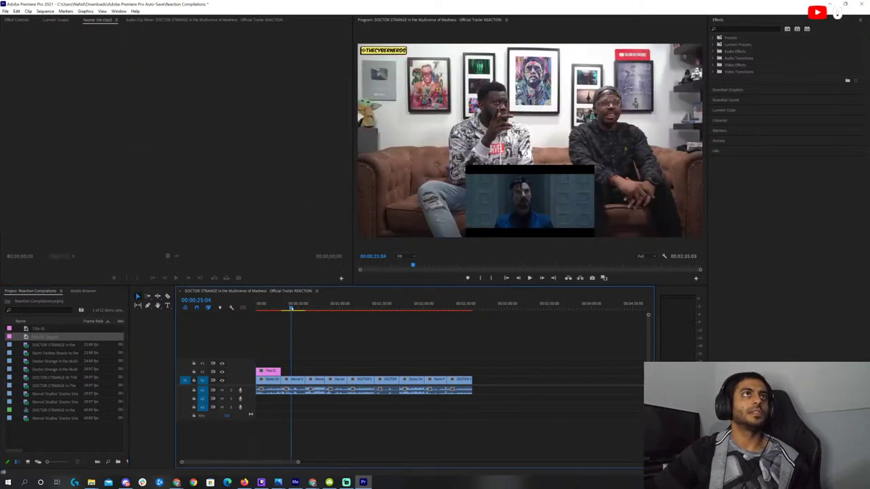
click(37, 337)
double_click(72, 340)
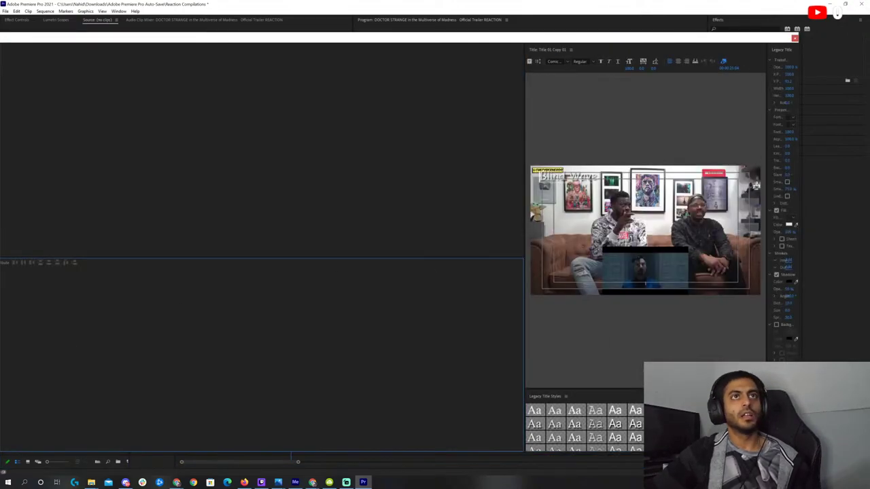
key(BackSpace)
key(BackSpace)
key(BackSpace)
key(BackSpace)
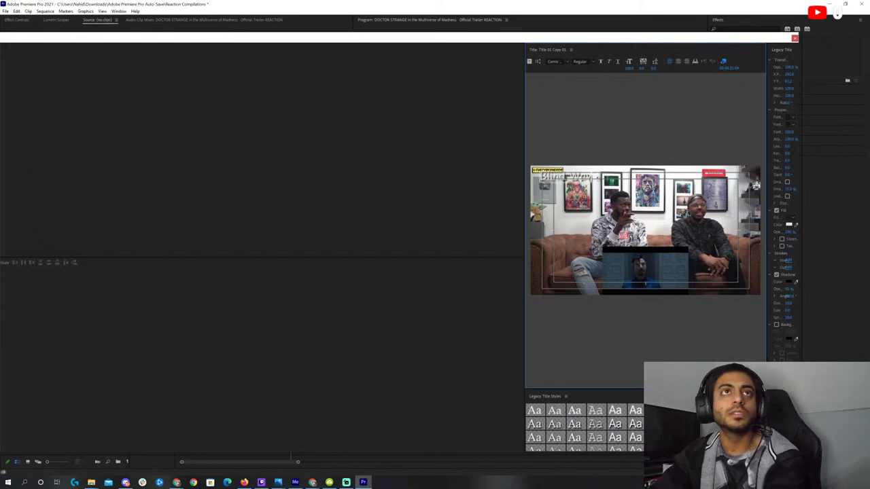
key(BackSpace)
key(BackSpace)
key(BackSpace)
key(BackSpace)
key(BackSpace)
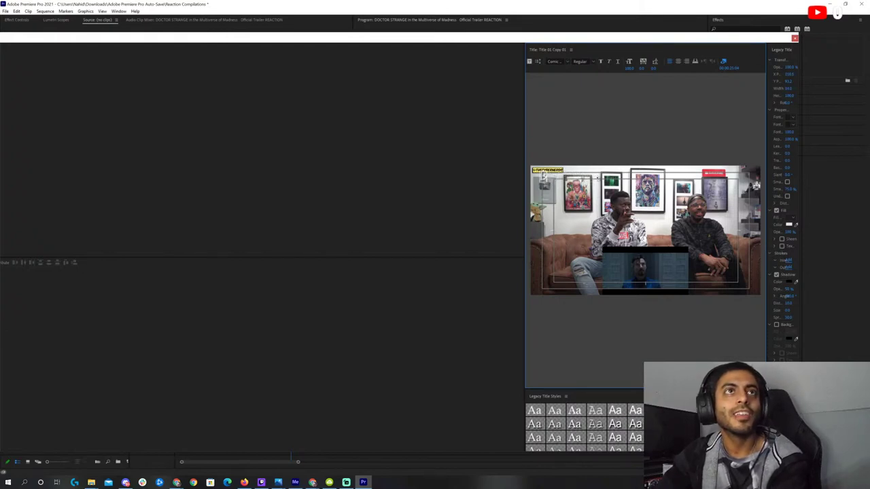
text(Lyrical Lemon)
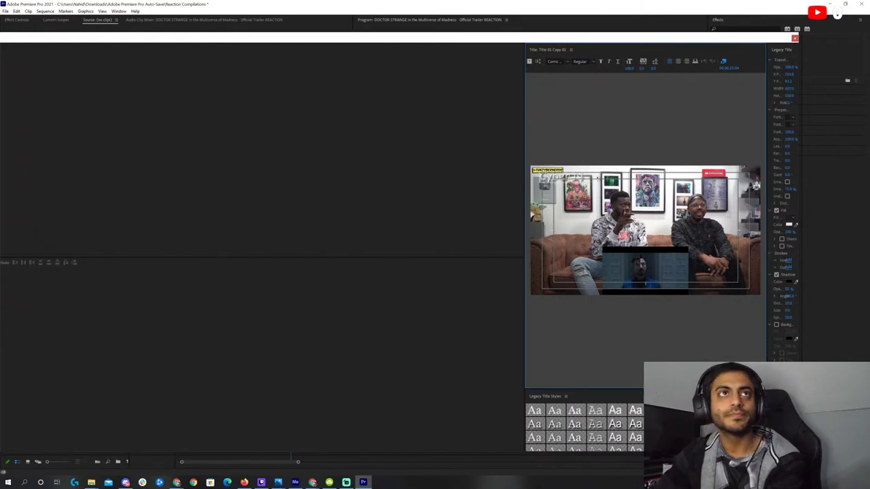
text(s)
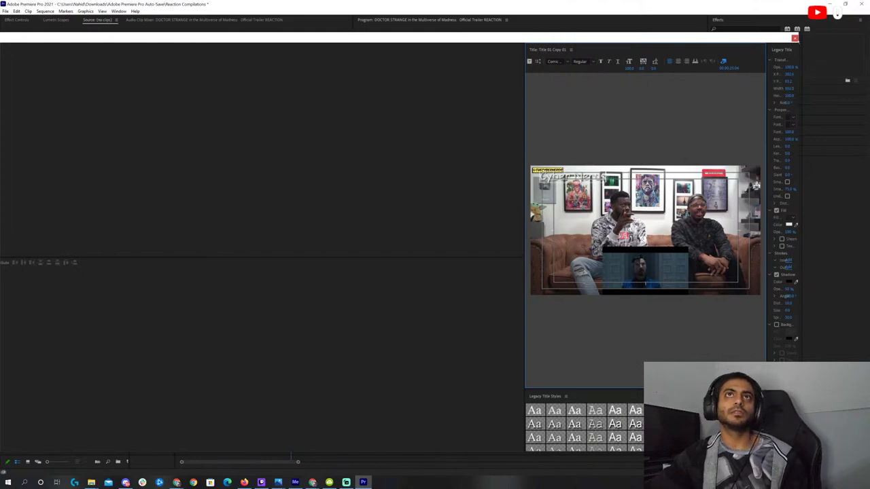
click(795, 38)
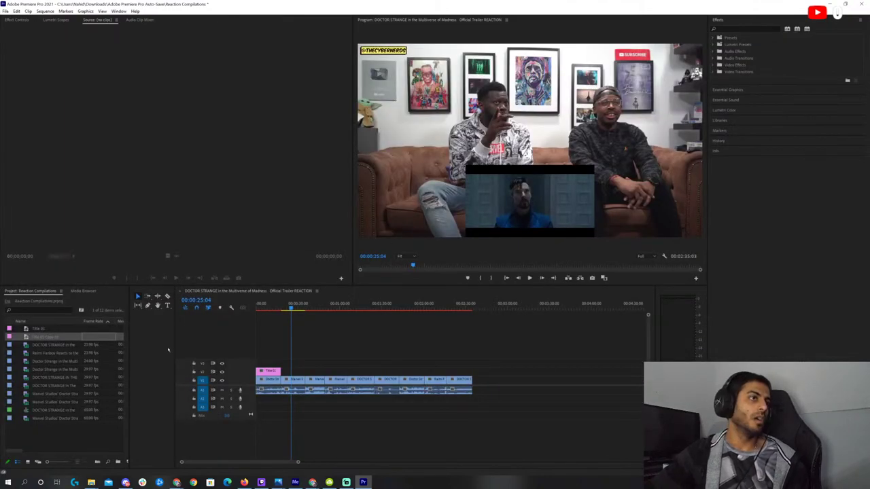
Place the Cyber Nerds title above the second reaction clip and duplicate it, with the playhead over the third clip
drag(21, 329, 304, 373)
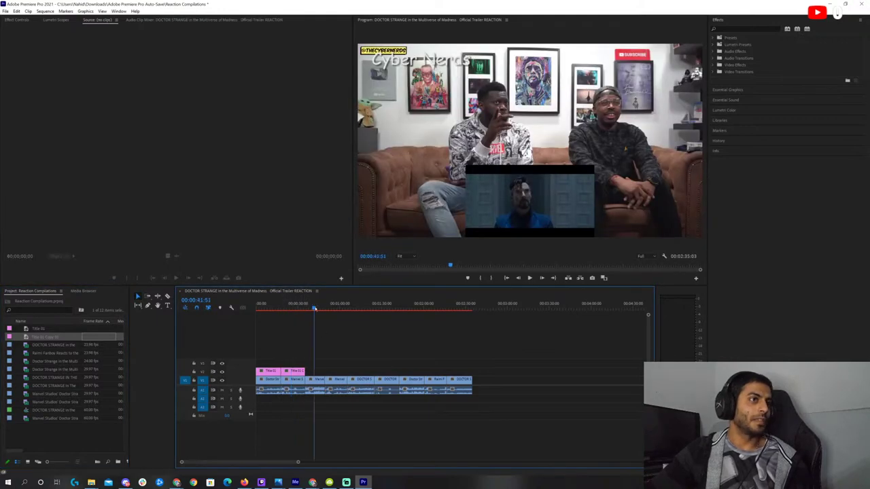
click(314, 308)
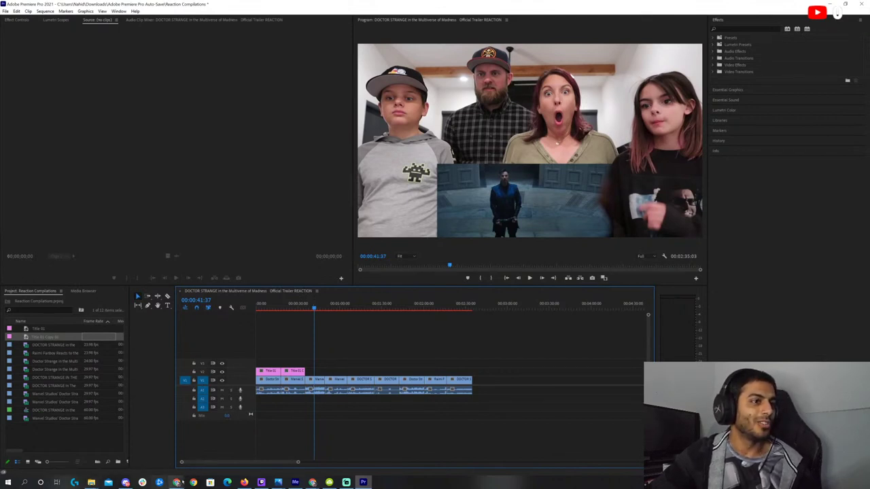
mouse_move(176, 483)
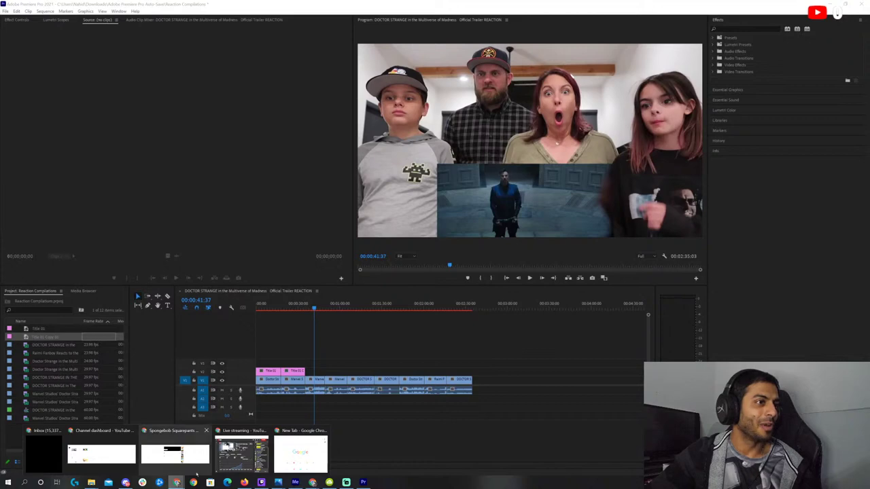
mouse_move(241, 451)
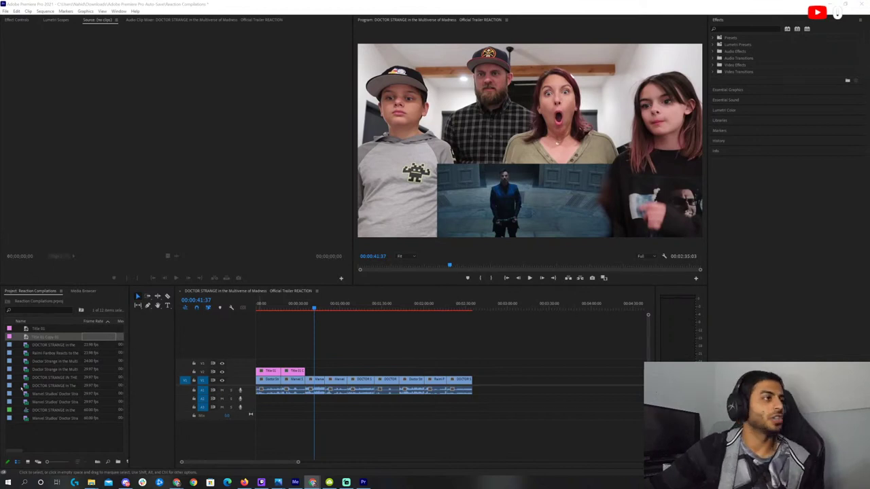
right_click(49, 338)
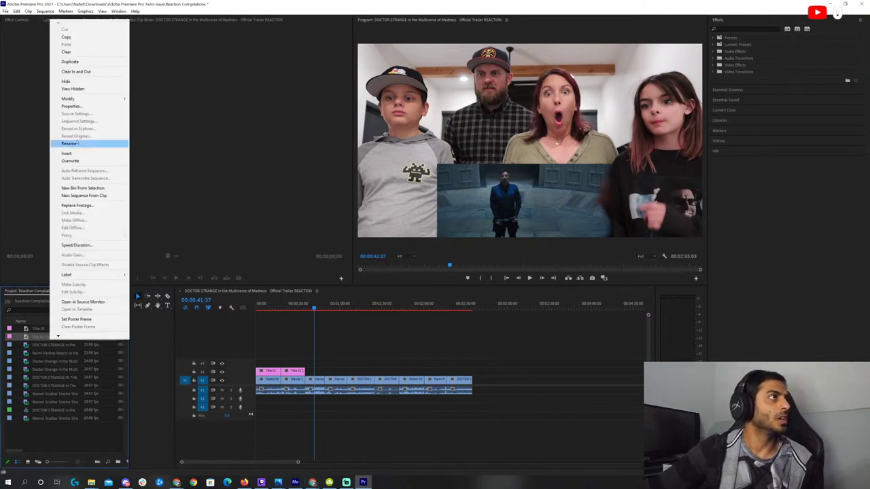
click(70, 62)
Open the new copy of the Cyber Nerds title and replace its text with "MackeyFam Reacts"
click(45, 345)
double_click(26, 345)
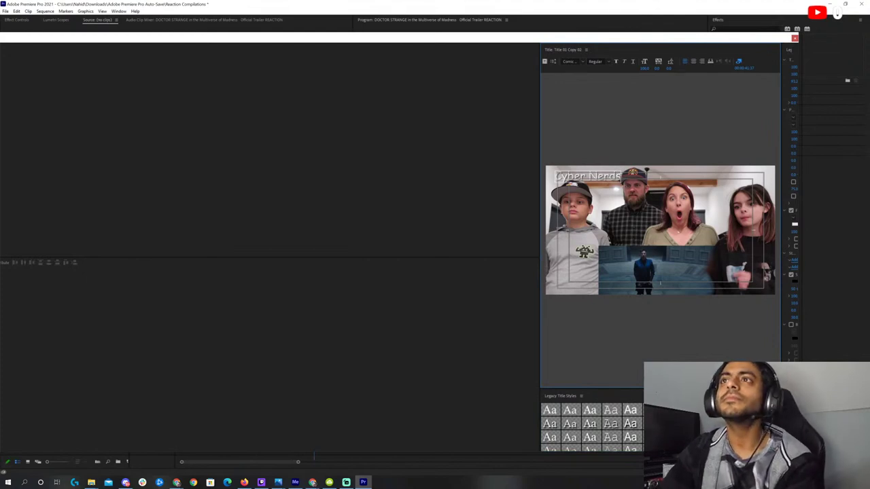
key(BackSpace)
key(BackSpace)
key(BackSpace)
key(BackSpace)
key(BackSpace)
key(BackSpace)
key(BackSpace)
key(BackSpace)
key(BackSpace)
key(BackSpace)
key(BackSpace)
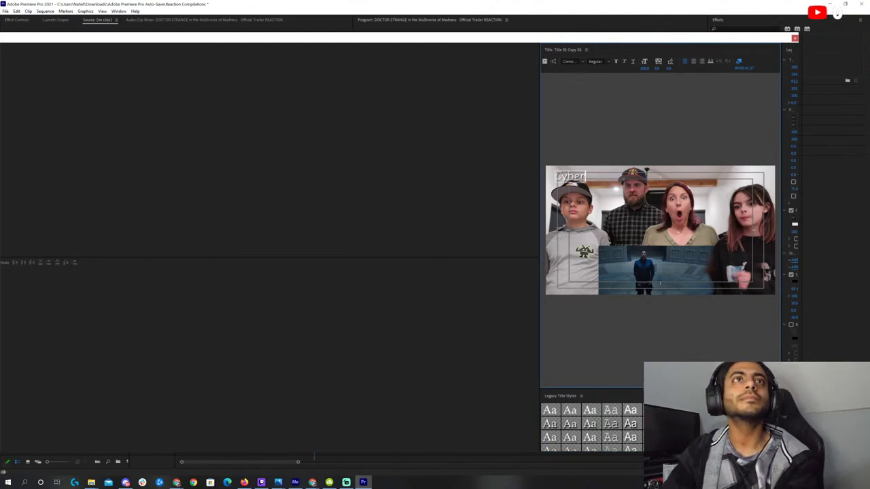
text(Mackey)
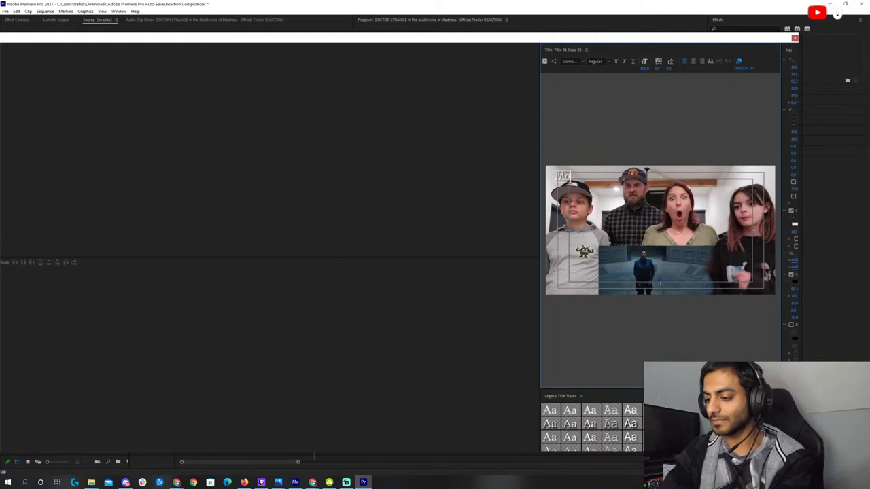
text(Fam Reacts)
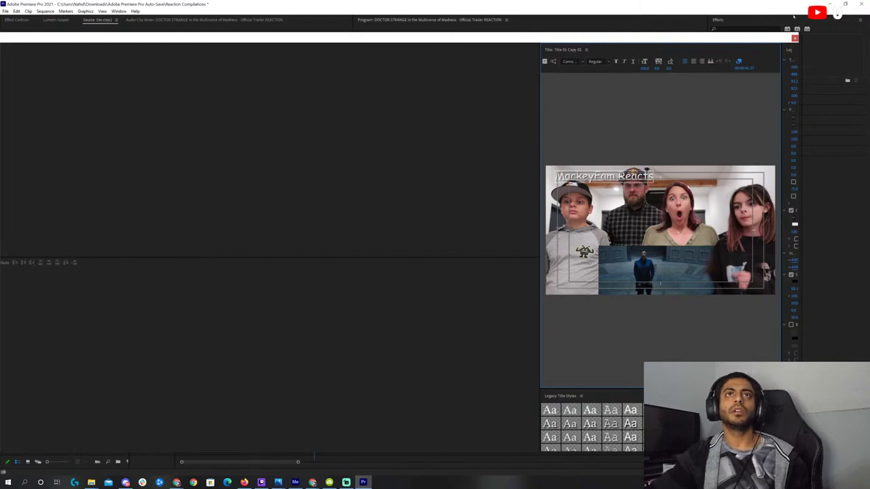
click(795, 39)
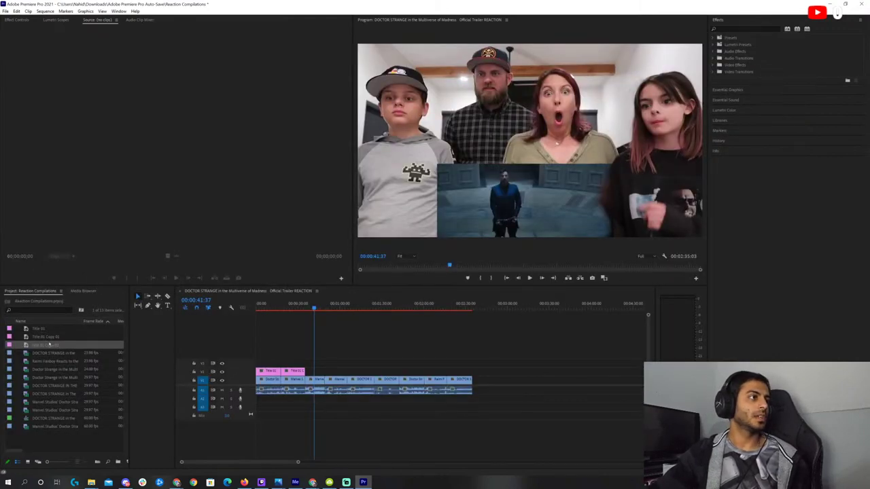
Place the MackeyFam Reacts title above the third reaction clip and move the playhead to 00:00:54:01 in the fourth clip
key(Return)
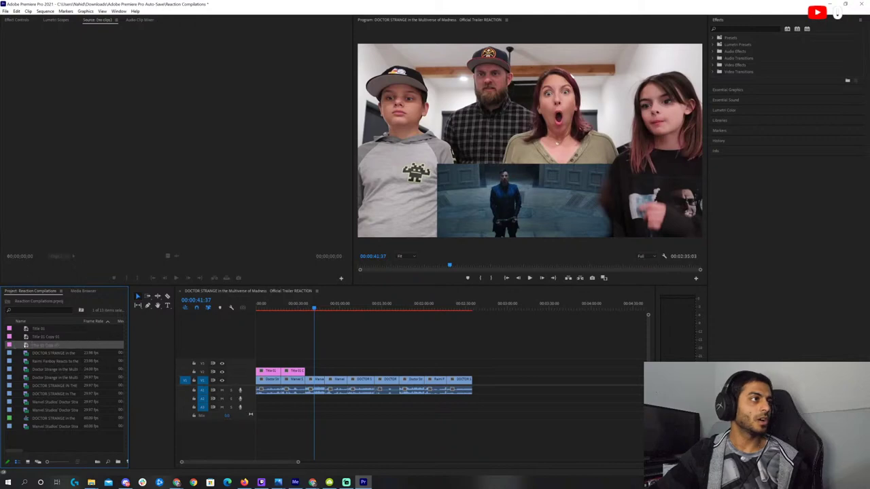
drag(84, 361, 325, 372)
click(332, 306)
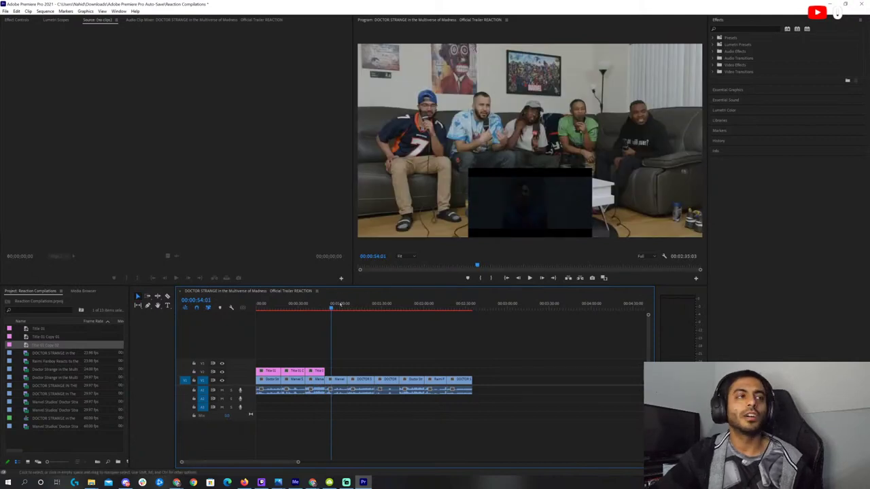
Duplicate the MackeyFam Reacts title in the project
click(41, 348)
right_click(40, 348)
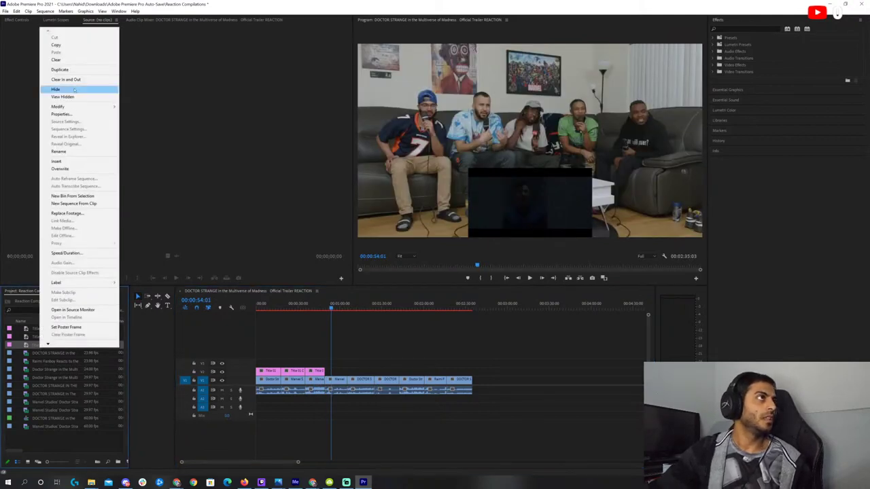
click(68, 69)
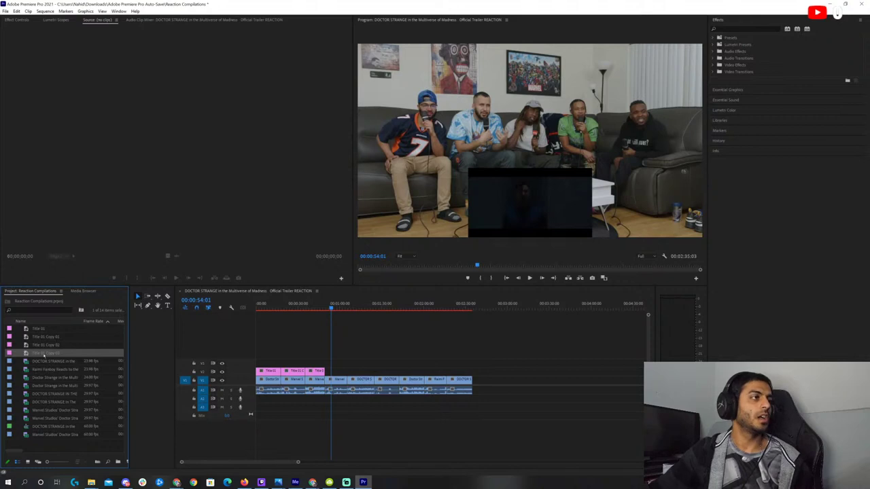
Open the new copy of the MackeyFam Reacts title and replace its text with "RTTV"
click(44, 354)
double_click(25, 353)
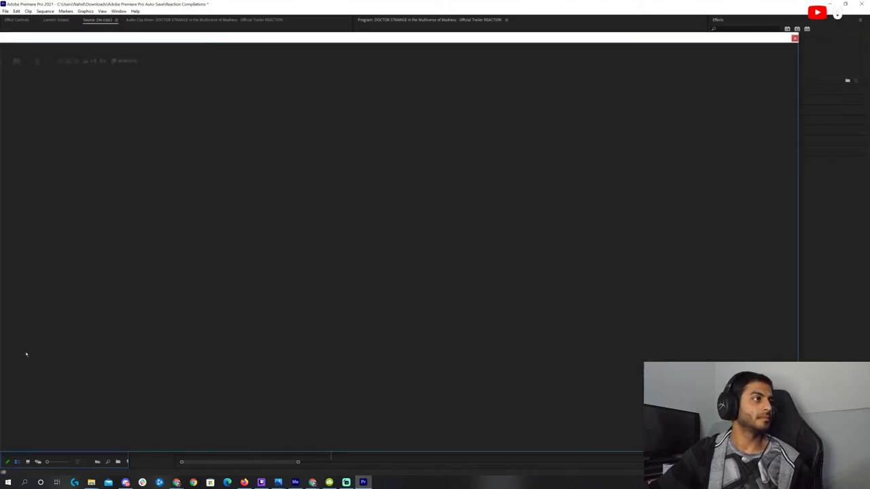
click(653, 176)
key(BackSpace)
key(BackSpace)
key(BackSpace)
key(BackSpace)
key(BackSpace)
key(BackSpace)
key(BackSpace)
key(BackSpace)
key(BackSpace)
key(BackSpace)
key(BackSpace)
key(BackSpace)
key(BackSpace)
key(BackSpace)
key(BackSpace)
key(BackSpace)
text(RITV)
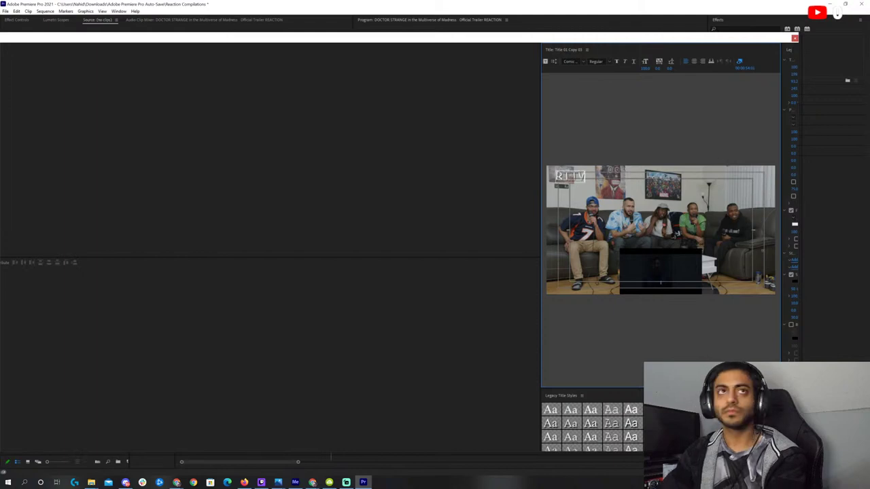
key(ctrl+w)
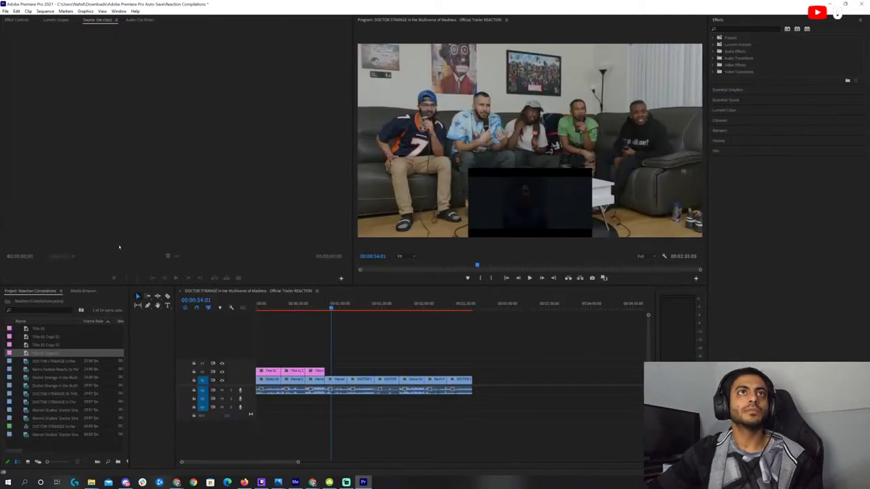
Place the RTTV title above the fourth reaction clip and move the playhead to 00:01:10:49 in the fifth clip
drag(27, 353, 338, 373)
click(354, 302)
click(355, 303)
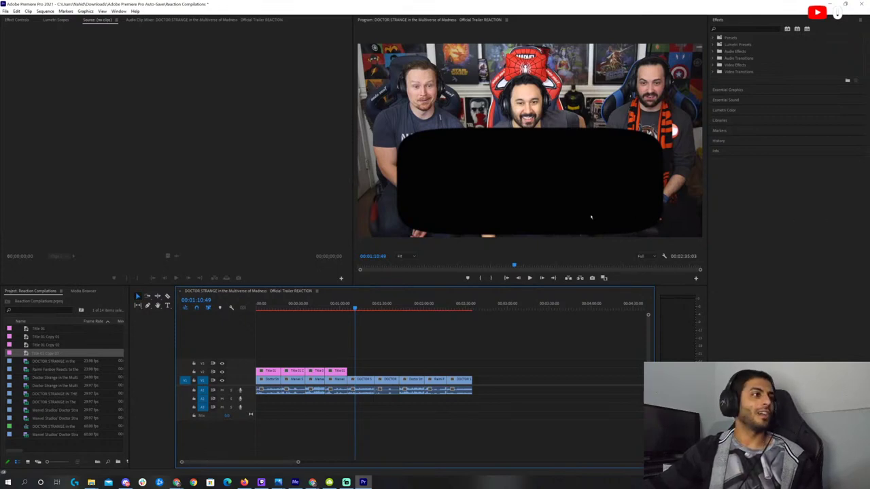
Duplicate the RTTV title in the project
click(46, 352)
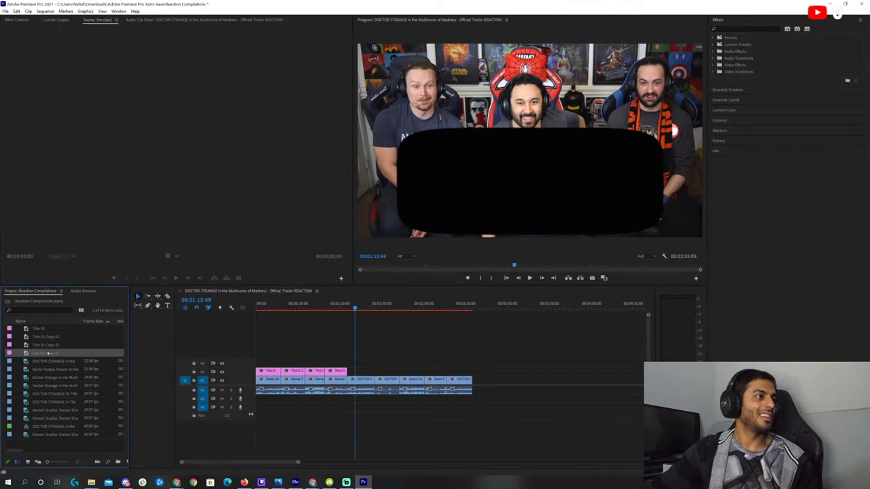
click(180, 244)
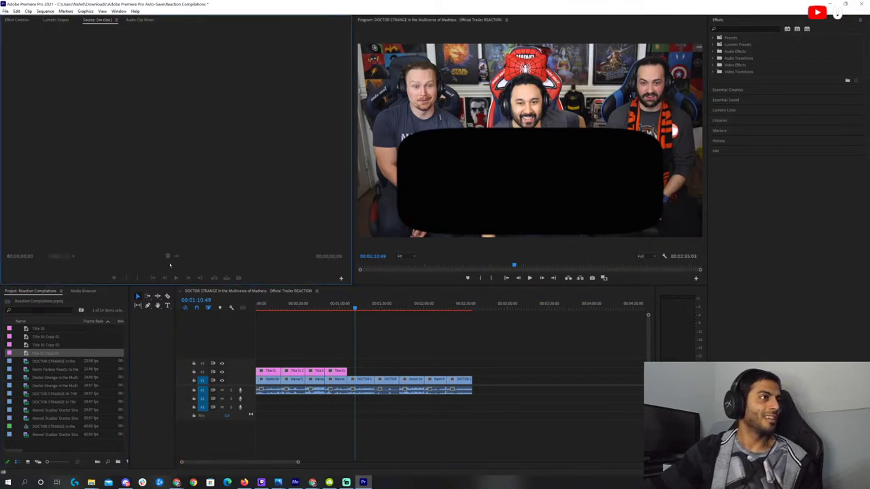
click(60, 354)
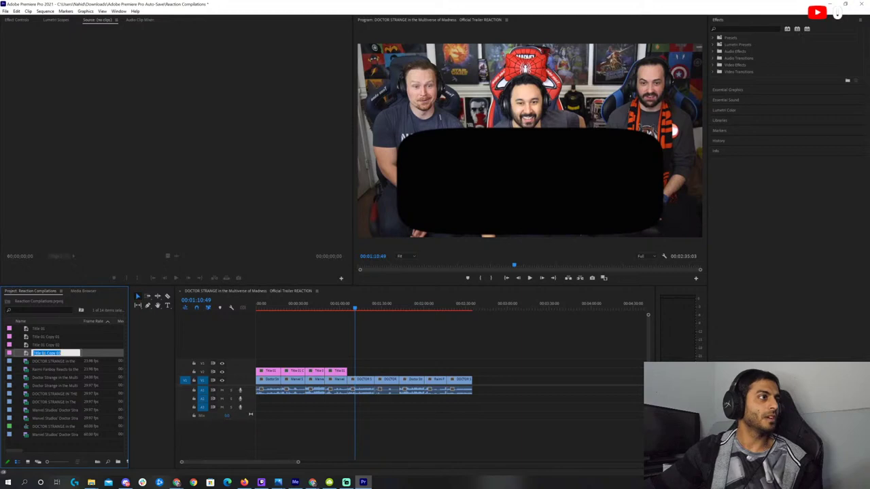
right_click(45, 354)
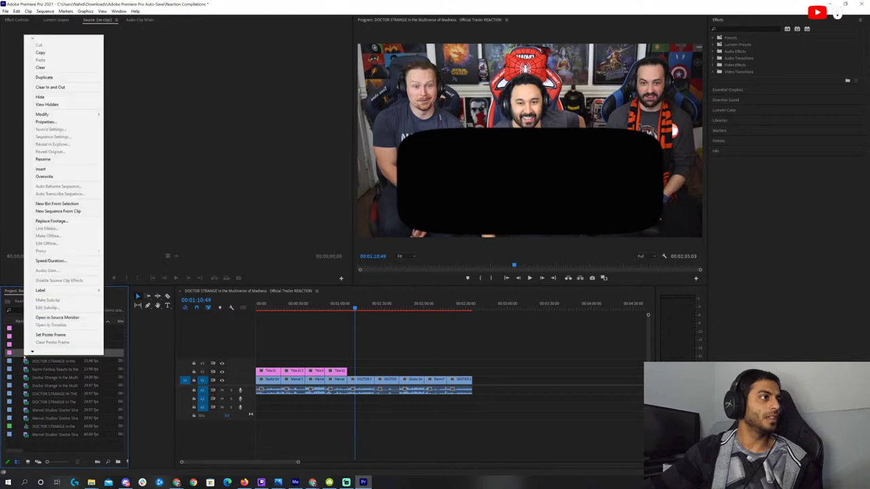
click(44, 76)
Open the new copy of the RTTV title and replace its text with "The Reel Rejects"
click(45, 362)
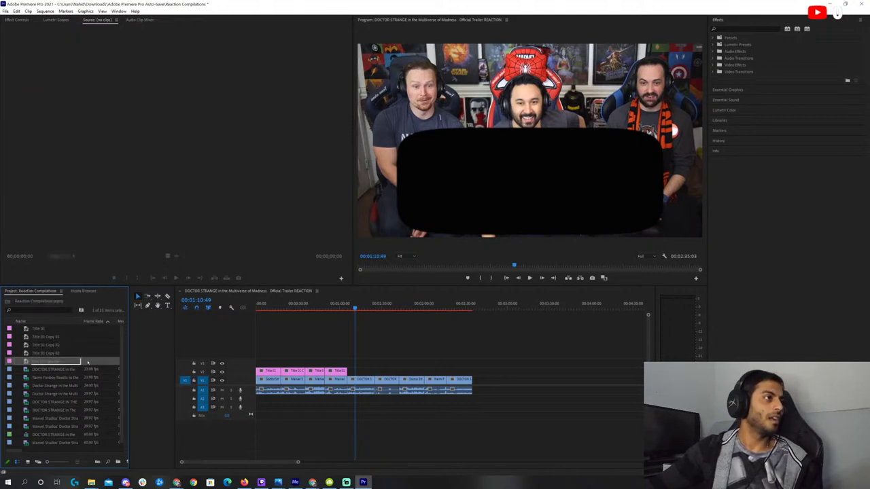
double_click(87, 362)
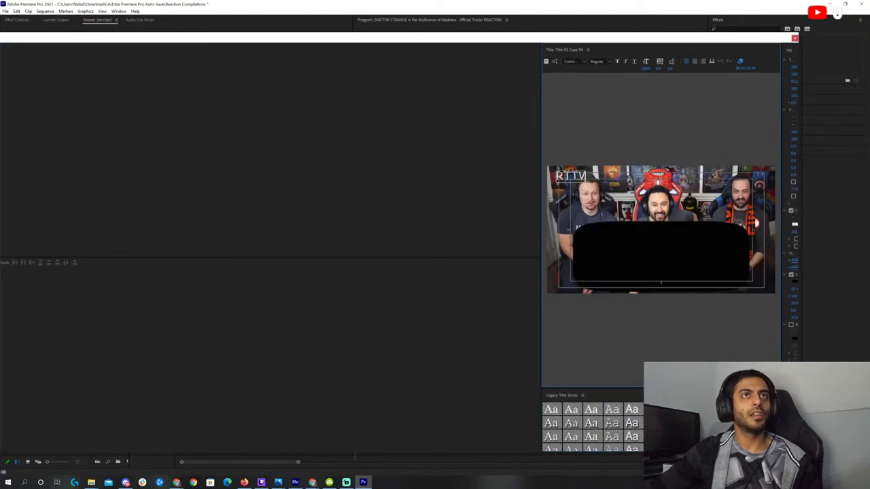
key(BackSpace)
key(BackSpace)
key(BackSpace)
key(BackSpace)
key(BackSpace)
text(RJ TV)
key(BackSpace)
key(BackSpace)
key(BackSpace)
key(BackSpace)
key(BackSpace)
text(The Reel Rejects)
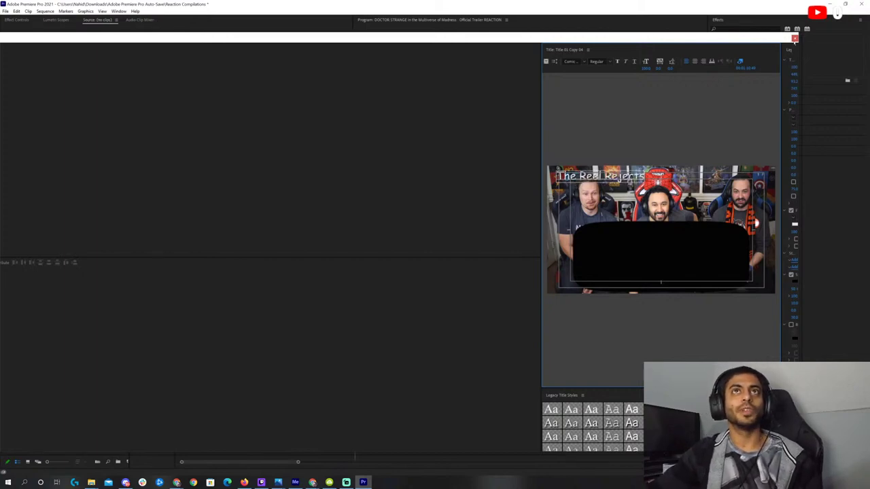
click(794, 38)
Place The Reel Rejects title above the fifth reaction clip and move the playhead to 00:01:31:45 in the sixth clip
drag(30, 365, 373, 372)
click(384, 305)
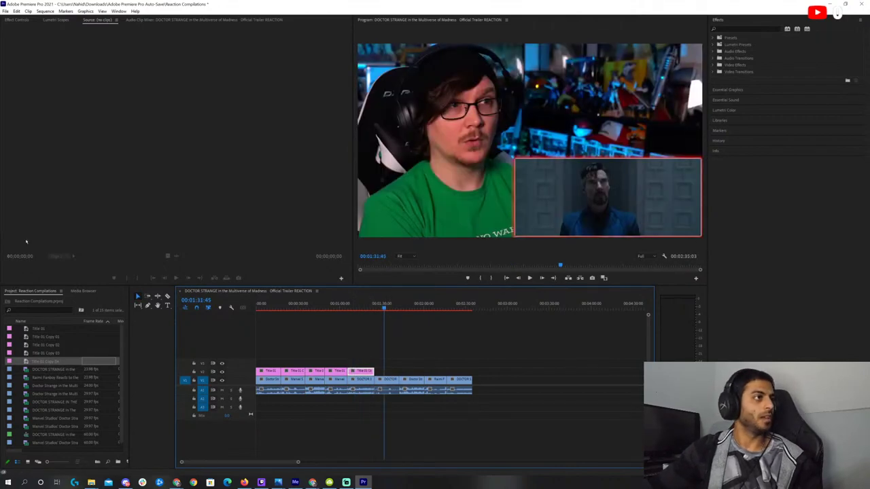
click(7, 10)
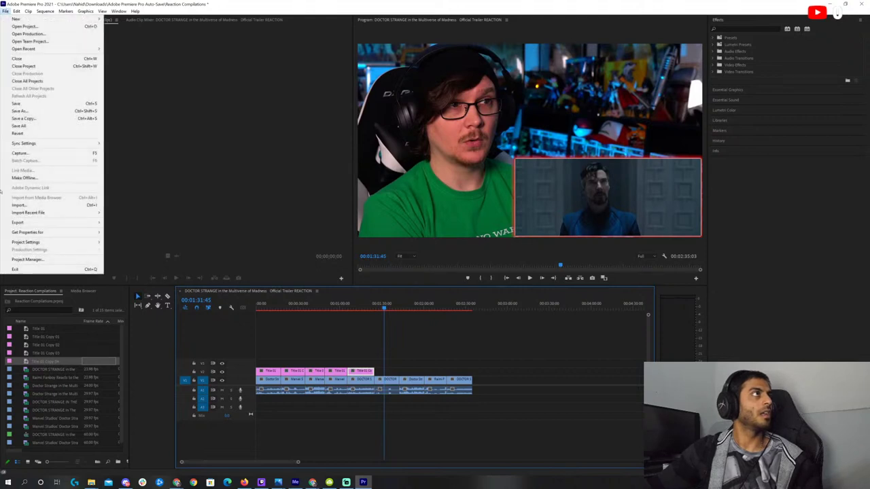
click(6, 11)
click(5, 11)
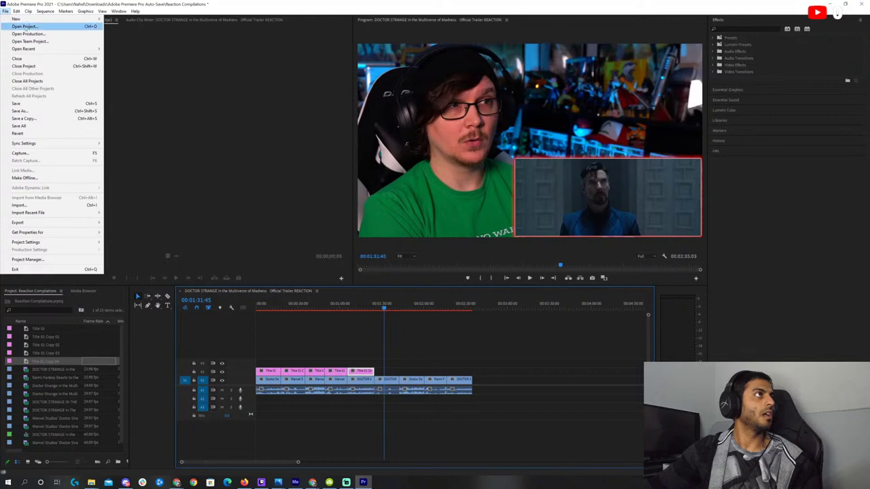
mouse_move(41, 18)
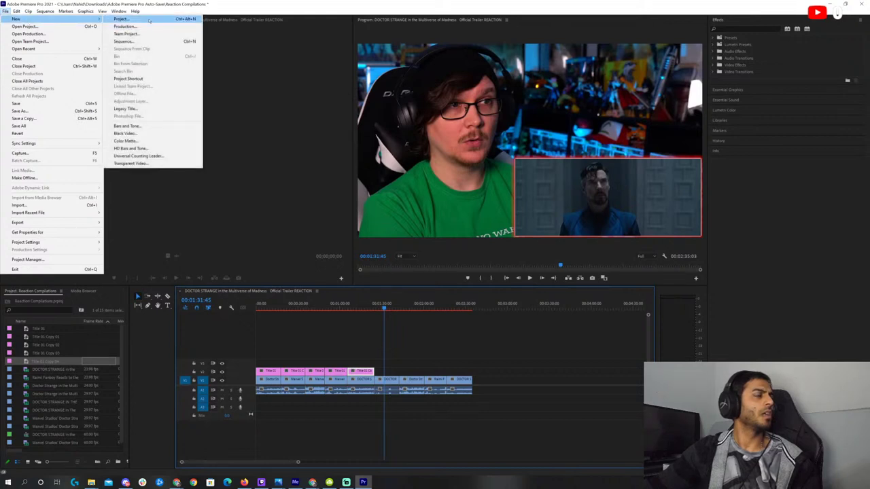
click(184, 196)
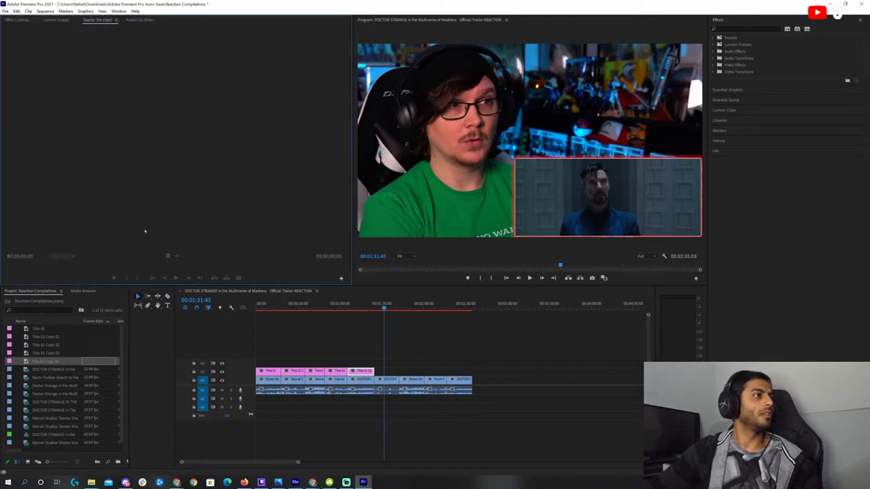
Open The Reel Rejects title and replace its text with "Omn1media"
double_click(58, 362)
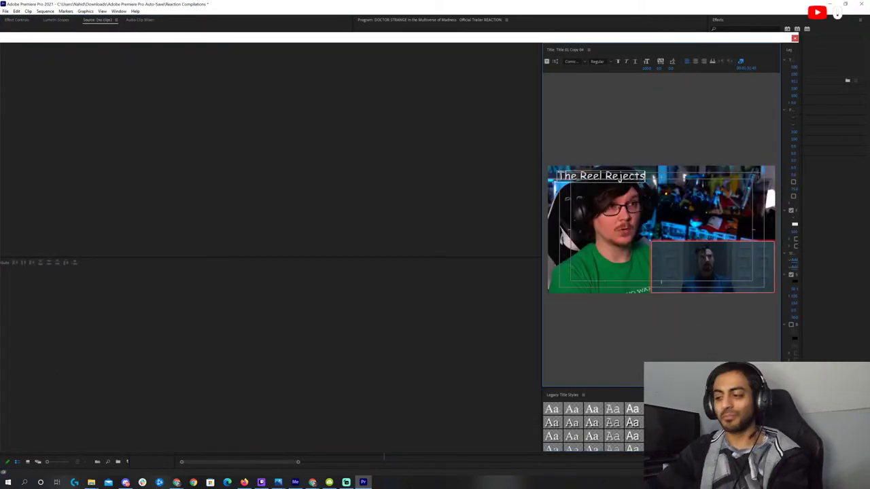
key(BackSpace)
key(BackSpace)
key(BackSpace)
key(BackSpace)
key(BackSpace)
key(BackSpace)
key(BackSpace)
key(BackSpace)
key(BackSpace)
key(BackSpace)
key(BackSpace)
key(BackSpace)
key(BackSpace)
key(BackSpace)
key(BackSpace)
key(BackSpace)
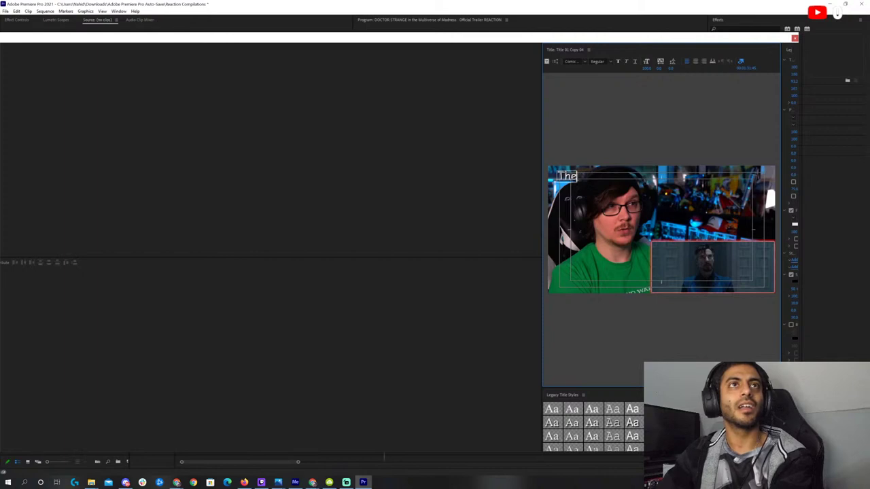
text(Omn)
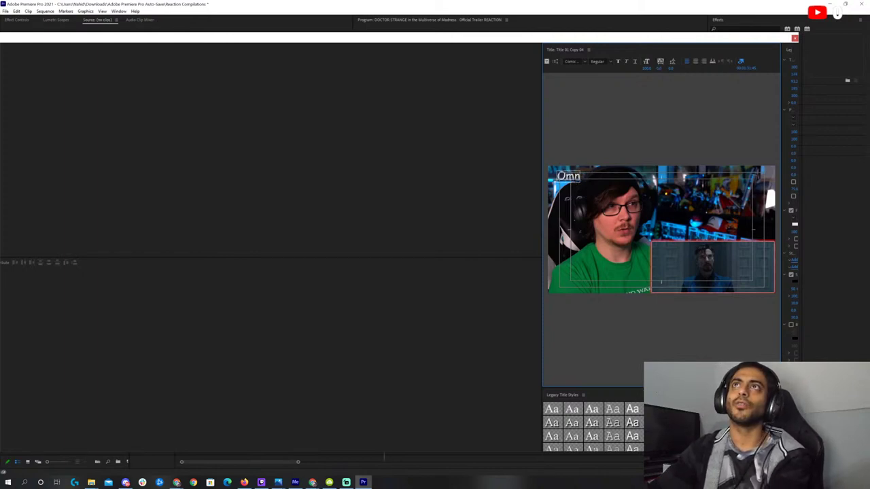
key(alt+Tab)
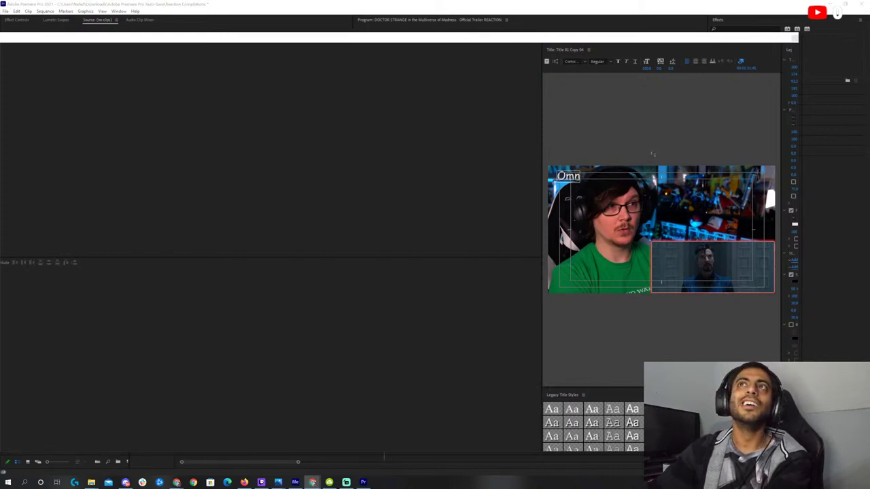
key(alt+Tab)
text(I)
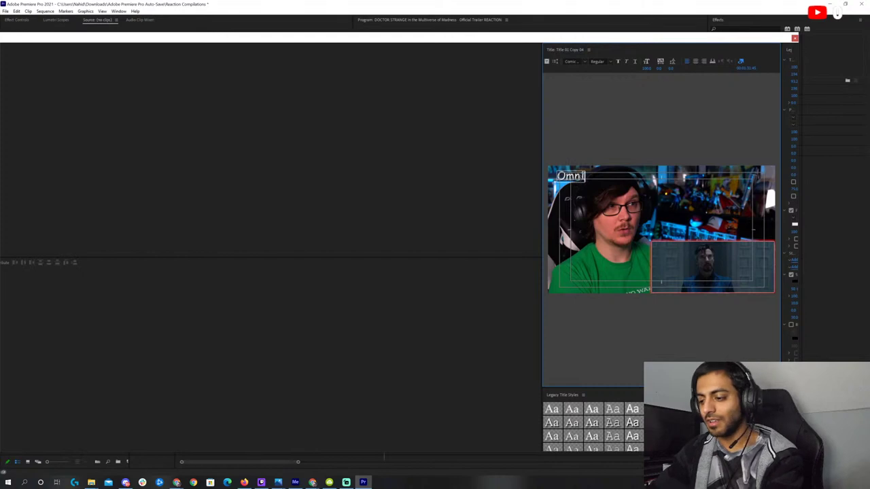
text(media)
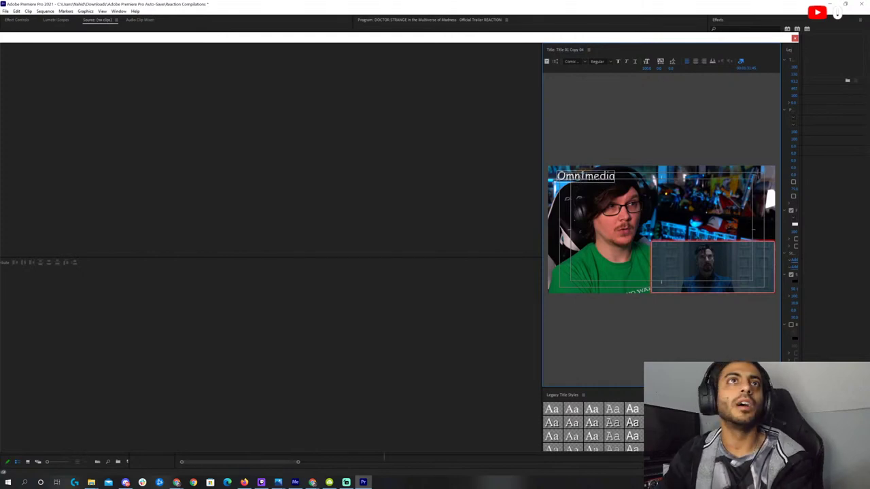
click(794, 38)
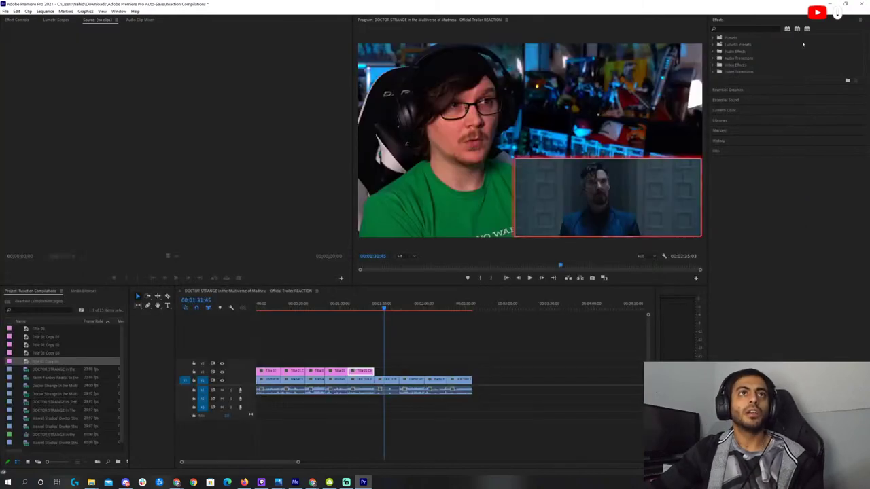
Place the Omn1media title above the sixth reaction clip and move the playhead to 00:01:48:47 in the seventh clip
drag(259, 355, 398, 371)
click(409, 305)
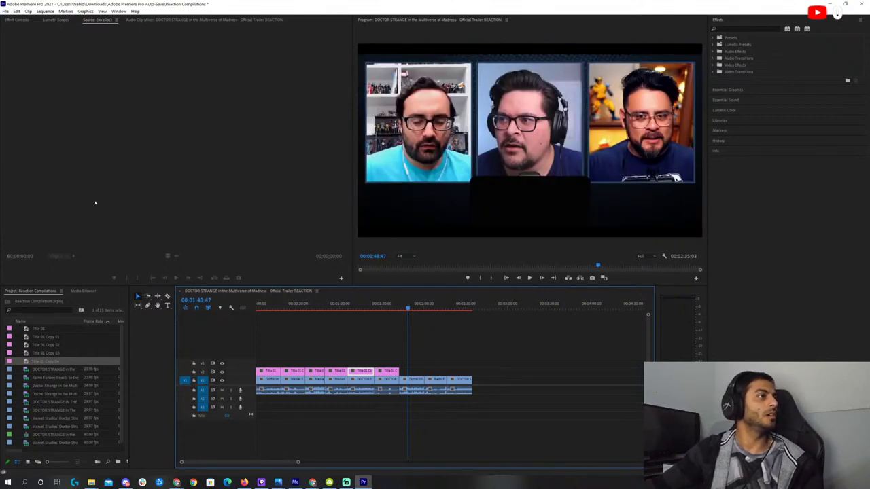
click(5, 10)
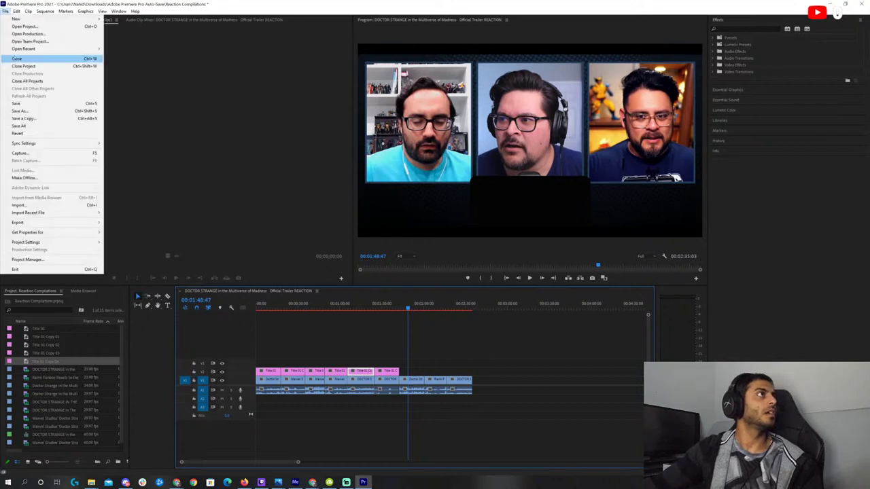
mouse_move(75, 18)
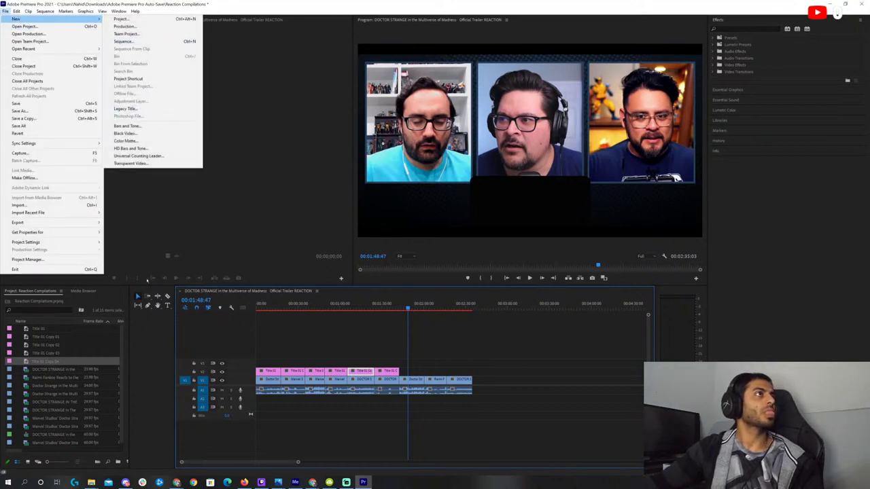
click(168, 258)
Duplicate the Omn1media title in the project
right_click(50, 365)
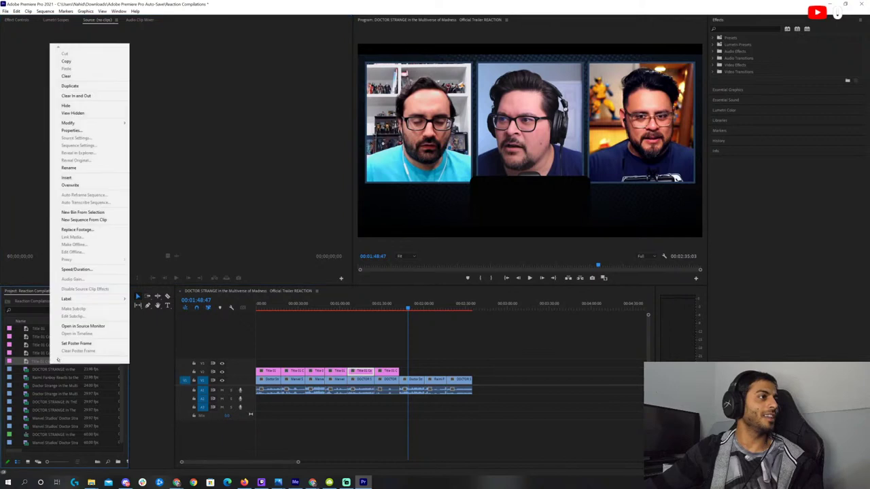
click(70, 87)
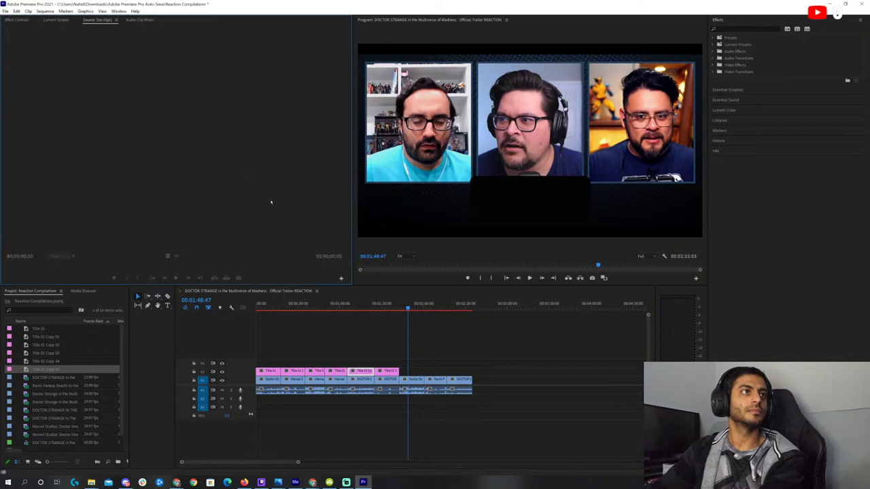
key(alt+Tab)
key(alt+Tab)
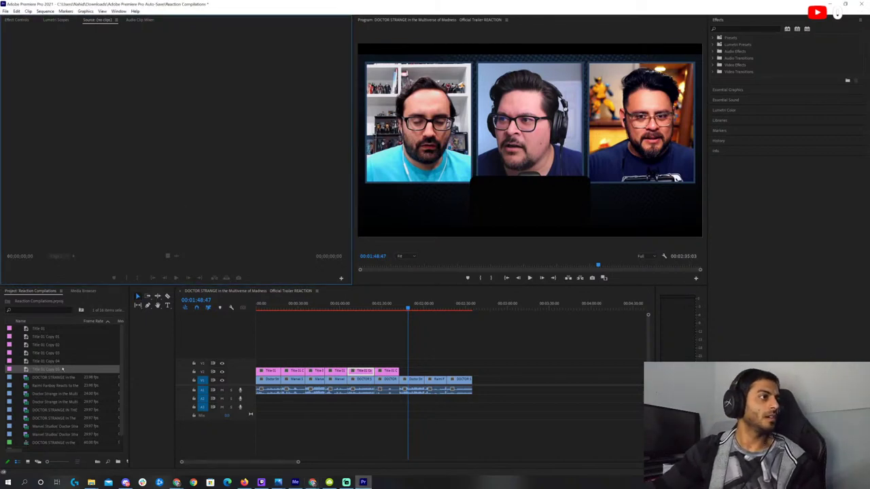
click(62, 369)
click(19, 370)
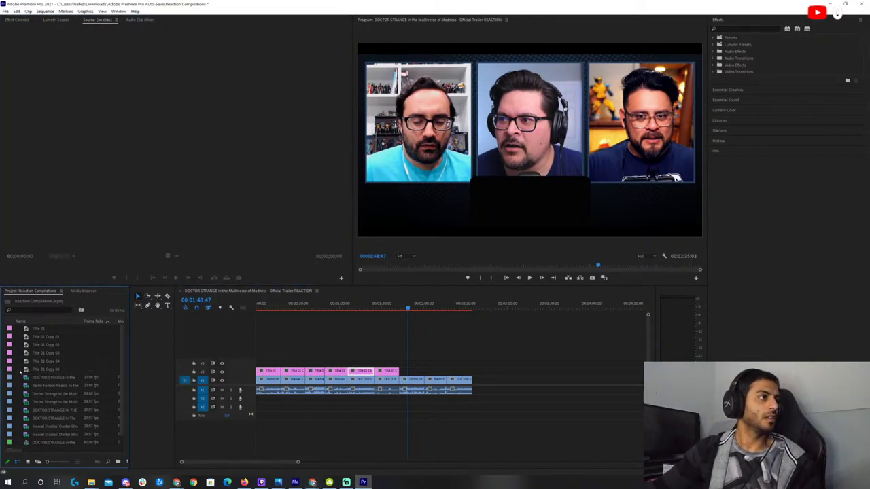
double_click(20, 371)
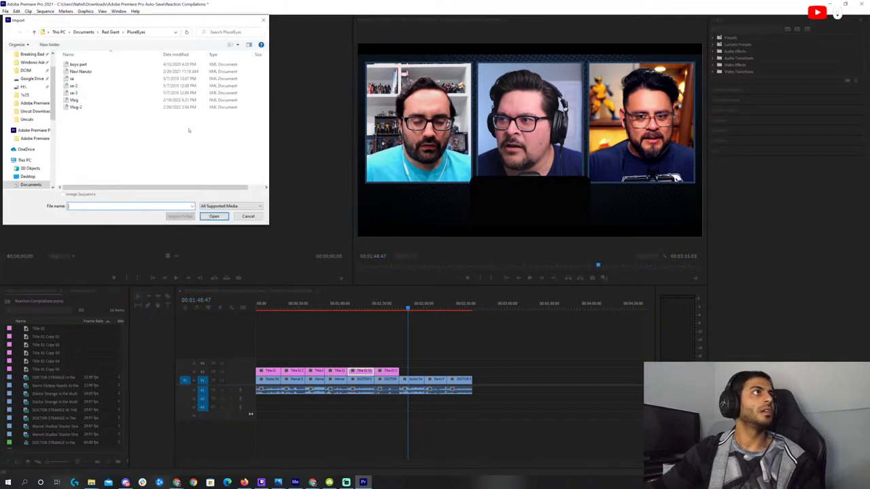
click(248, 216)
Open the duplicated Omn1media title and replace its text with "The Heroes Reforged"
double_click(29, 371)
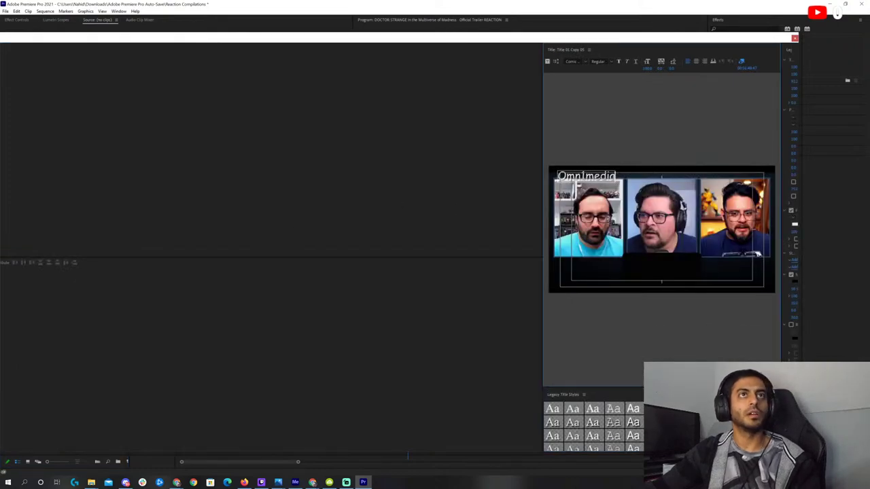
key(BackSpace)
key(BackSpace)
key(BackSpace)
key(BackSpace)
key(BackSpace)
key(BackSpace)
key(BackSpace)
key(BackSpace)
key(BackSpace)
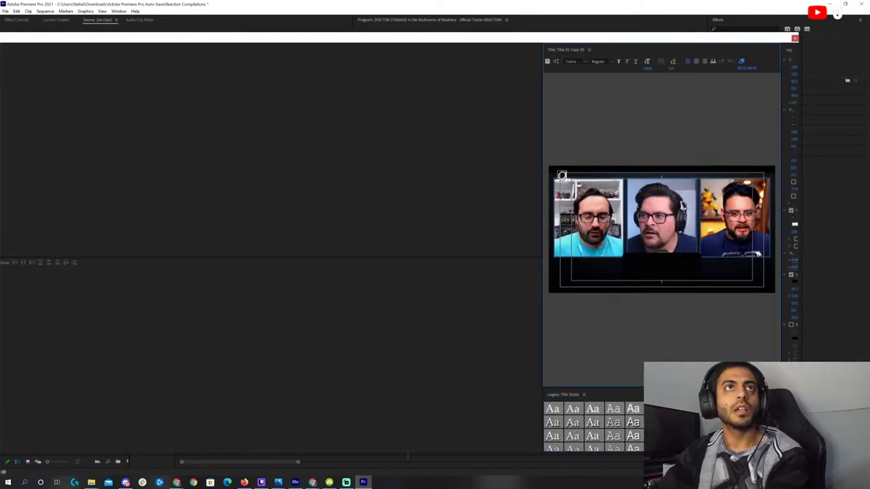
text(The H)
key(BackSpace)
key(BackSpace)
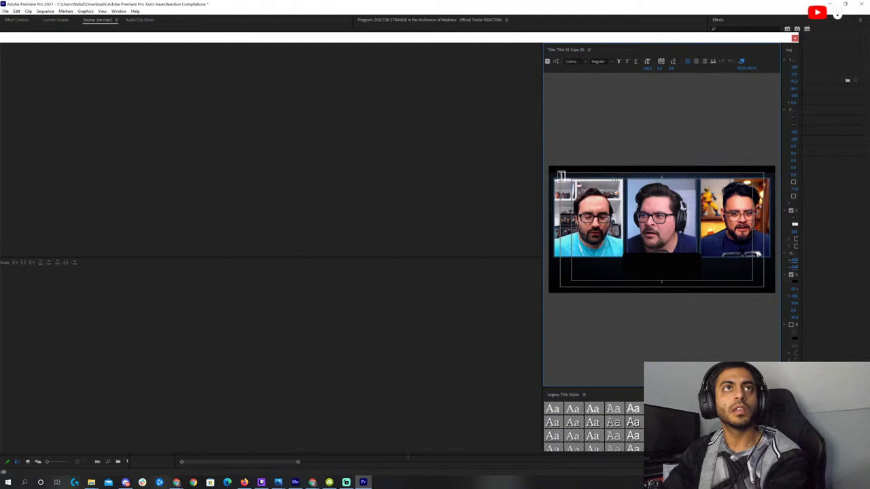
text(Heroes Rec)
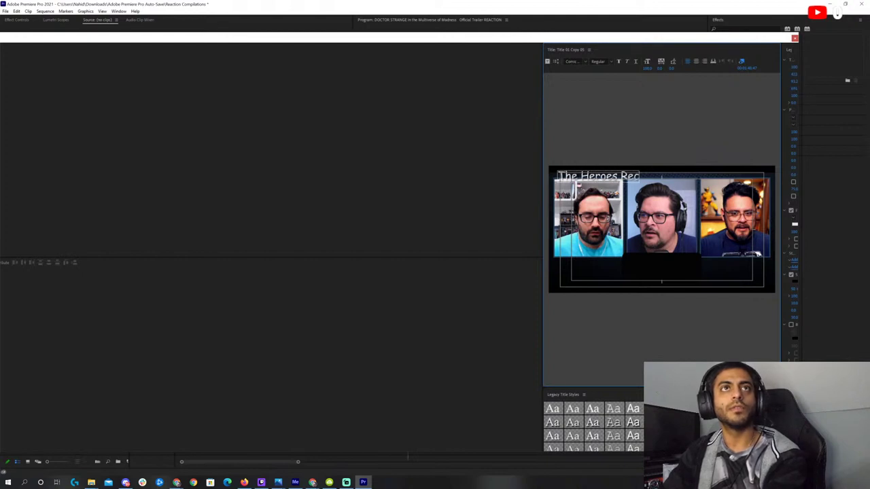
key(BackSpace)
text(form)
key(BackSpace)
text(ged)
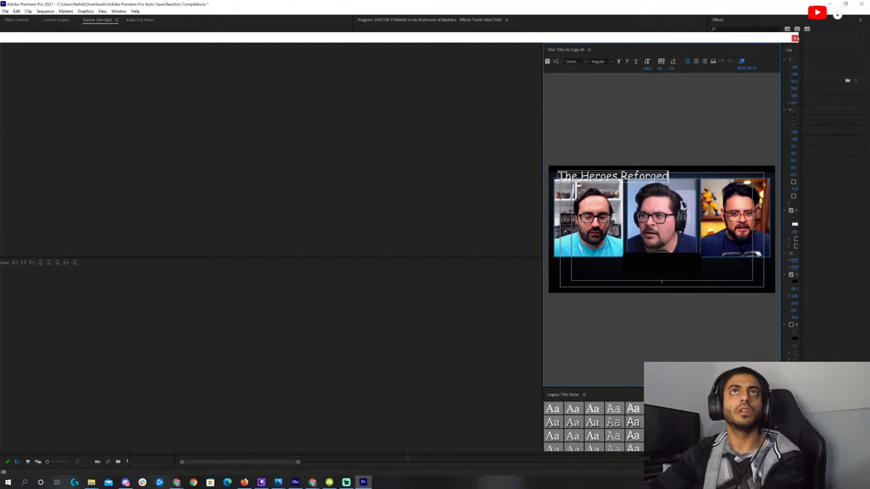
click(794, 38)
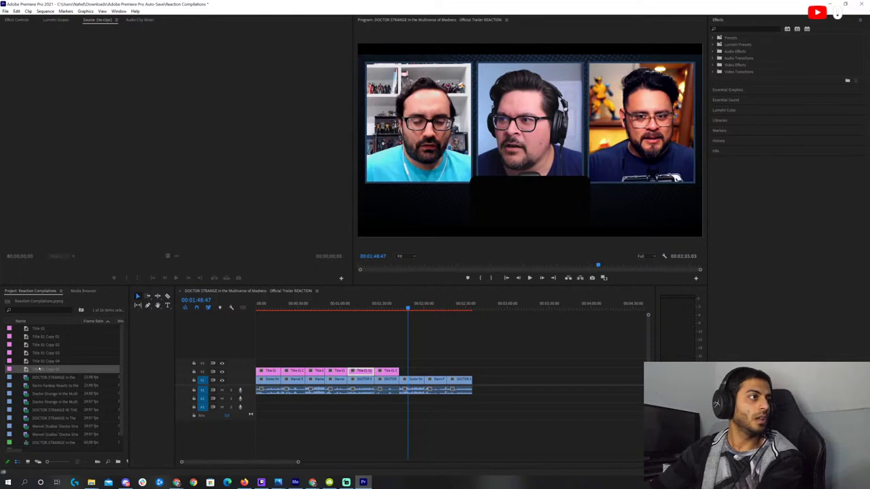
Place The Heroes Reforged title above the seventh reaction clip and move the playhead to 00:02:09:13 in the eighth clip
drag(398, 370, 422, 371)
drag(400, 303, 431, 311)
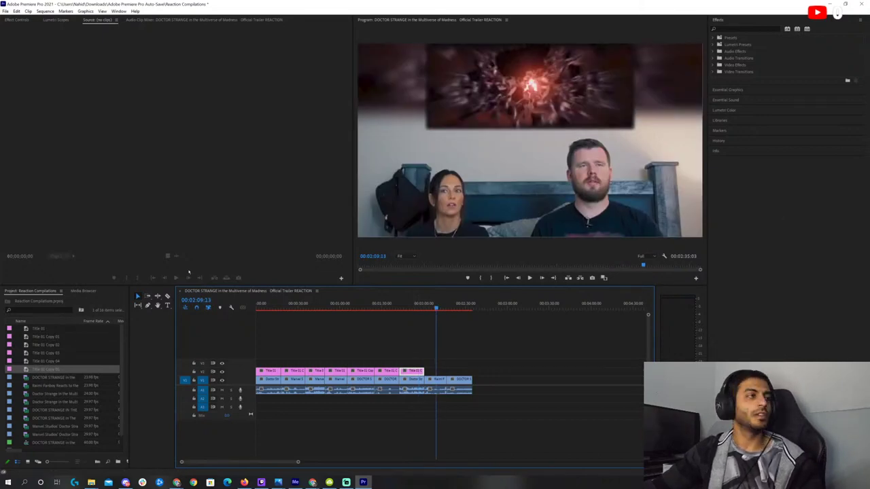
Duplicate The Heroes Reforged title in the project and replace the copy's text with "Holden"
right_click(27, 369)
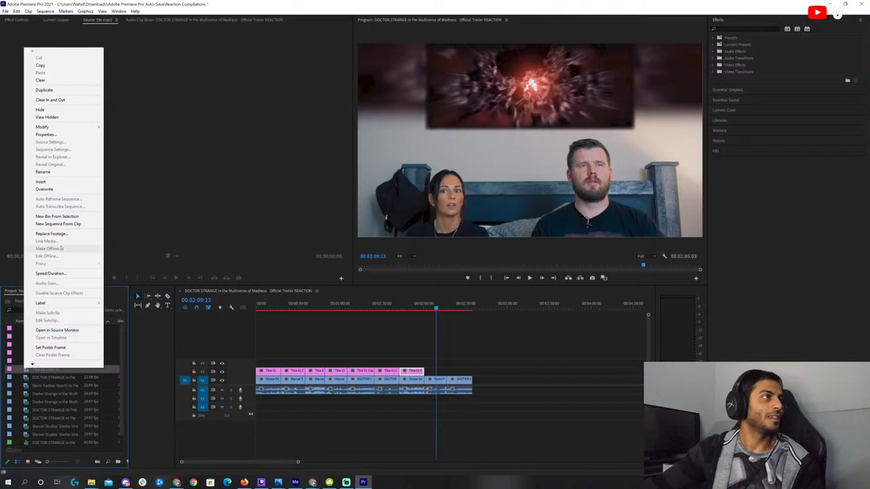
click(45, 90)
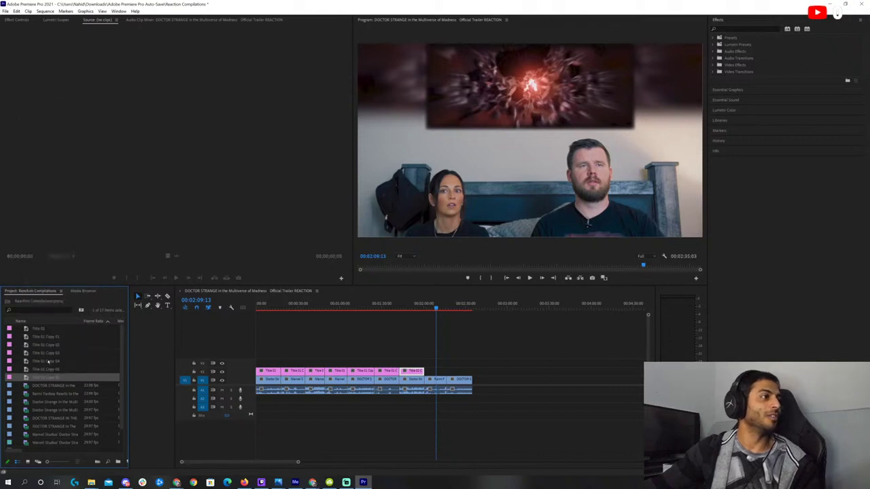
double_click(25, 378)
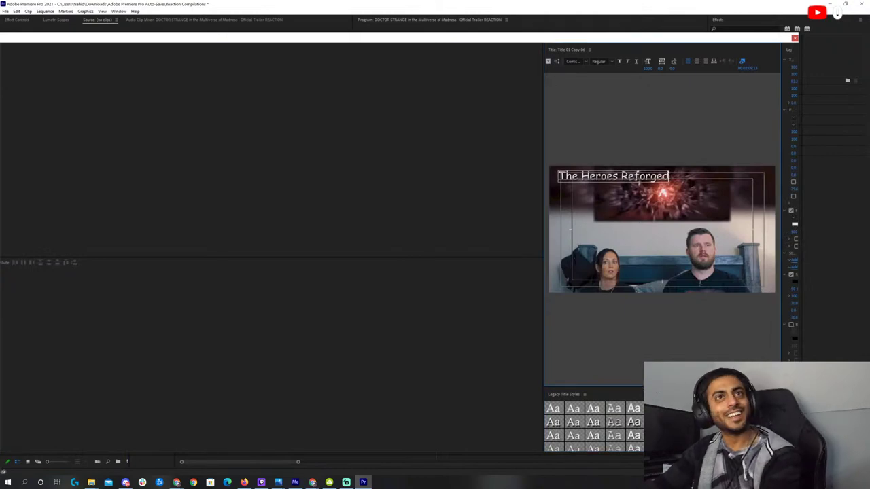
key(BackSpace)
key(BackSpace)
key(BackSpace)
key(BackSpace)
key(BackSpace)
key(BackSpace)
key(BackSpace)
key(BackSpace)
key(BackSpace)
key(BackSpace)
key(BackSpace)
key(BackSpace)
key(BackSpace)
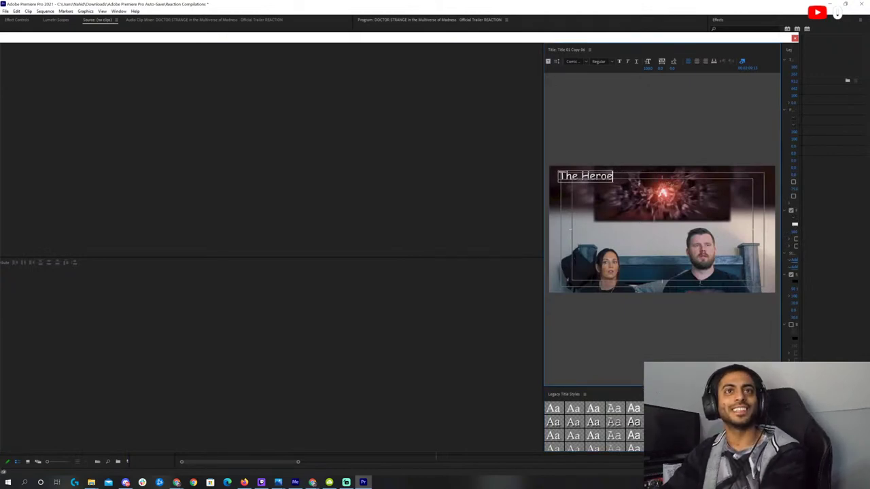
key(BackSpace)
key(BackSpace)
key(BackSpace)
key(BackSpace)
key(BackSpace)
key(BackSpace)
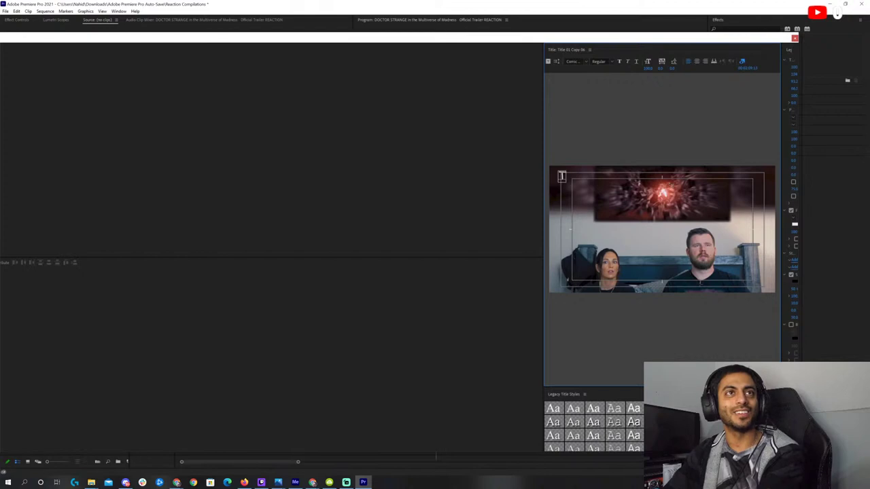
text(Holden)
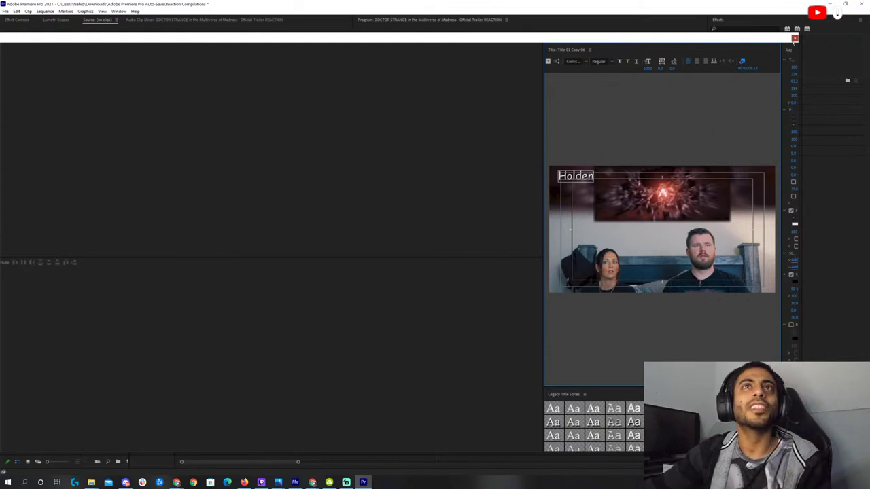
click(794, 38)
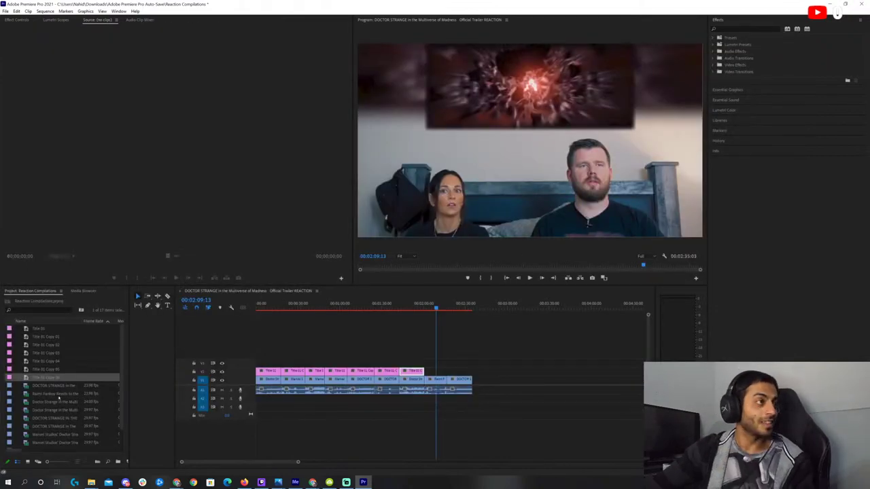
Place the Holden title above the eighth reaction clip and move the playhead to 00:02:22:22 in the ninth clip
drag(14, 379, 429, 373)
click(456, 313)
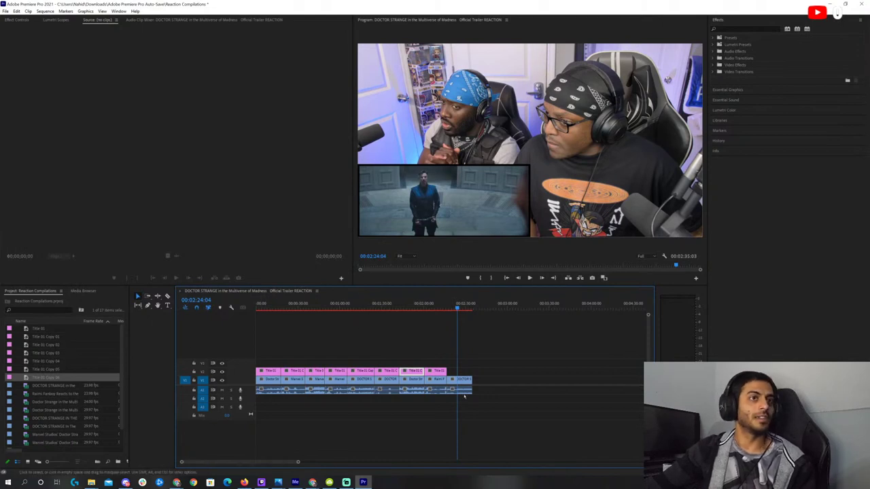
key(j)
key(k)
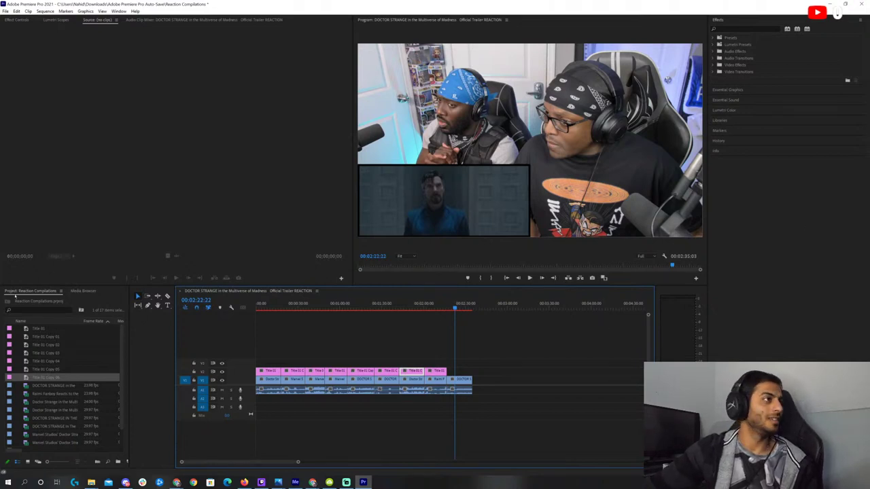
Duplicate the Holden title in the project and replace the copy's text with "#StruggleNation"
right_click(69, 376)
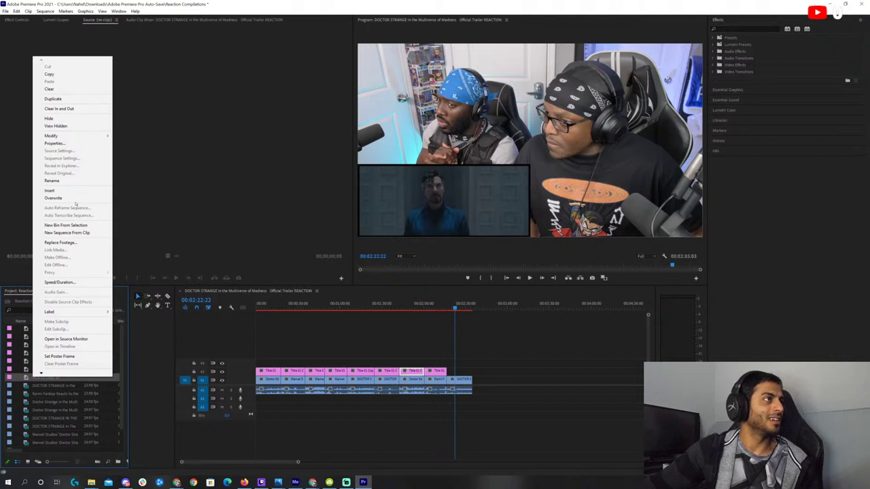
click(55, 98)
double_click(25, 385)
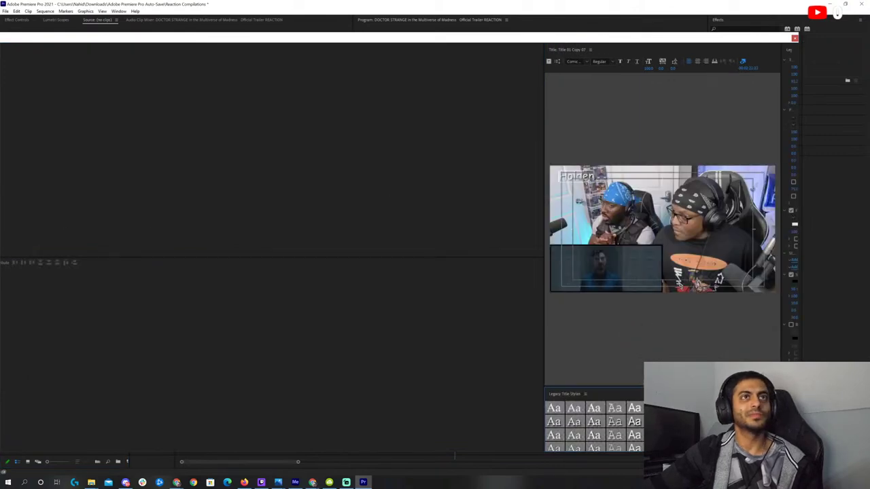
key(BackSpace)
key(BackSpace)
key(BackSpace)
key(BackSpace)
key(BackSpace)
key(BackSpace)
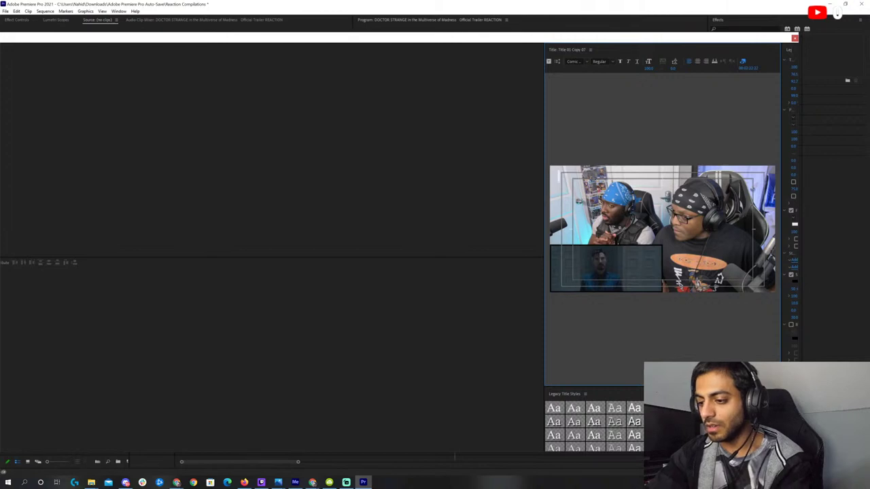
text(F)
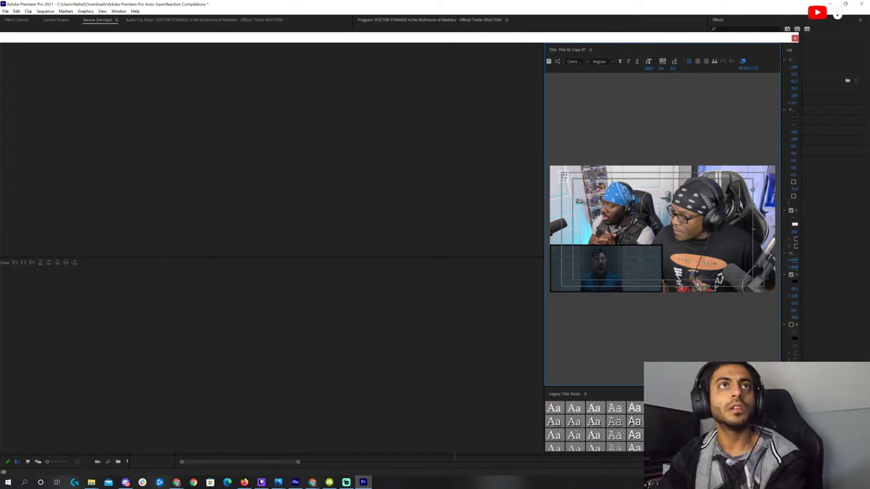
text('s struggle)
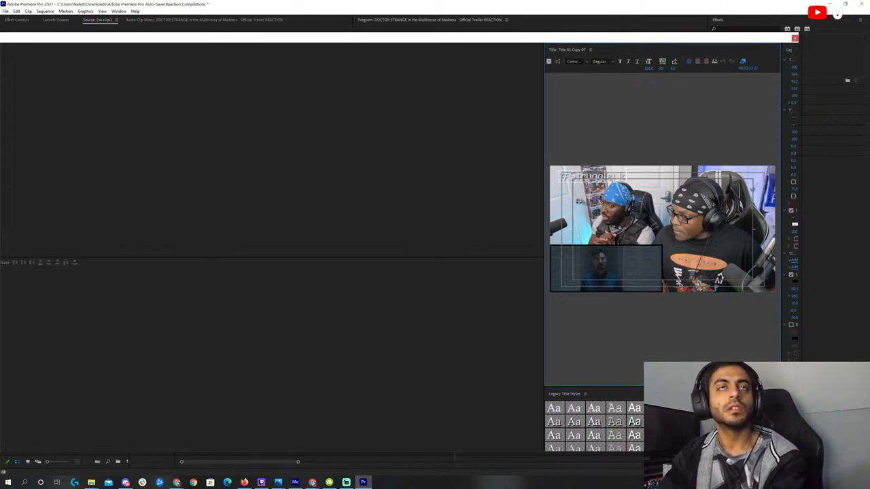
text(nation)
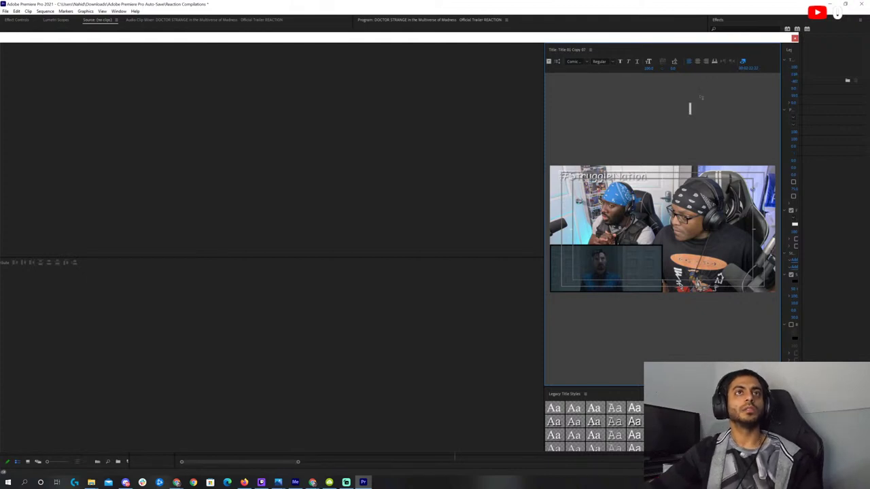
click(794, 38)
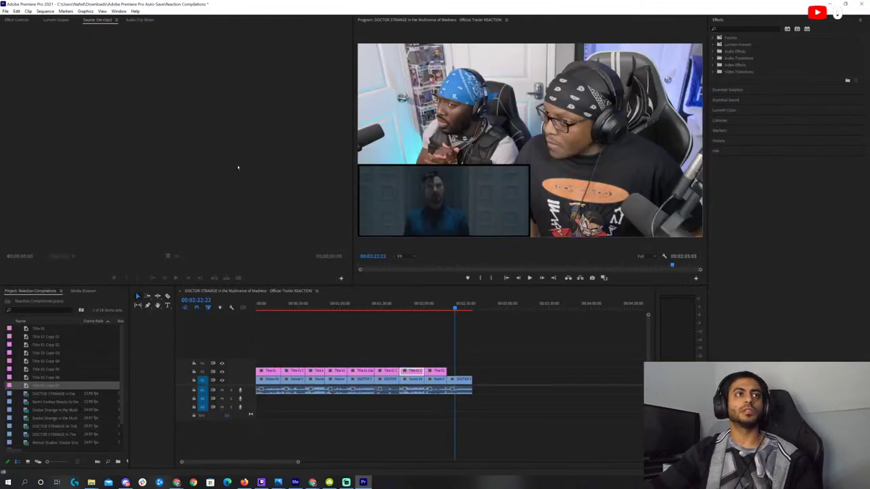
Place the #StruggleNation title above the ninth reaction clip and return the playhead to the start of the sequence
drag(27, 384, 472, 371)
click(274, 306)
key(Home)
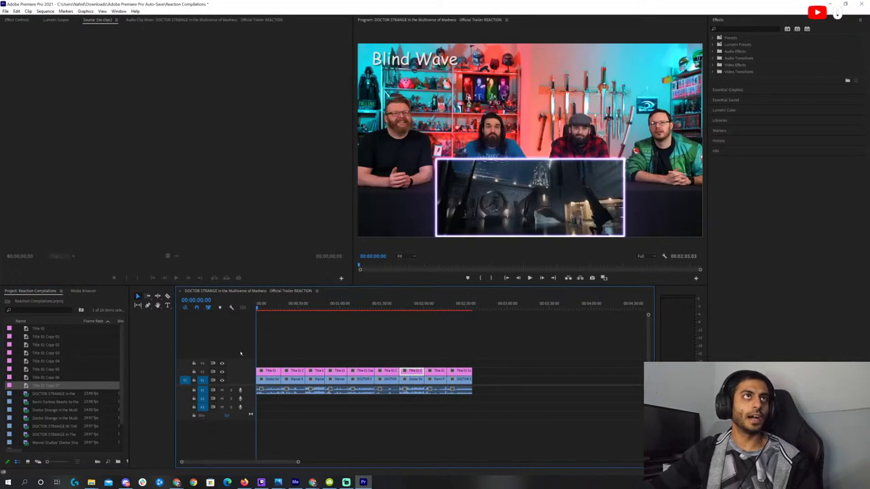
Scrub through the titled clips to 00:01:21:02 and delete the title above the fifth reaction clip
drag(255, 354, 366, 369)
click(362, 371)
key(Delete)
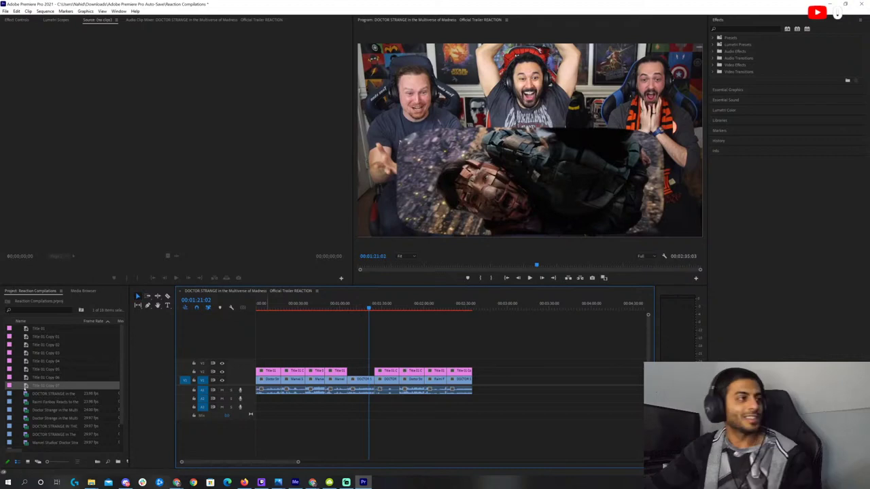
Duplicate the #StruggleNation title in the project and replace the copy's text with "The Reel Rejects"
right_click(31, 385)
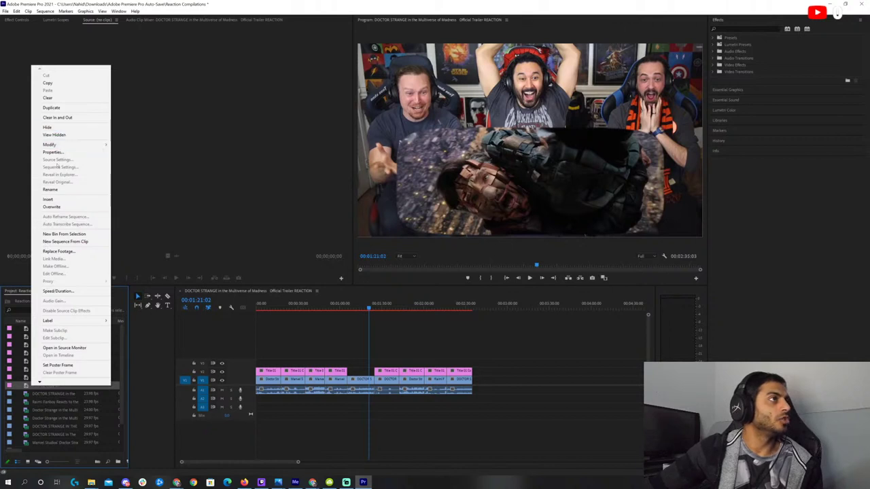
click(51, 108)
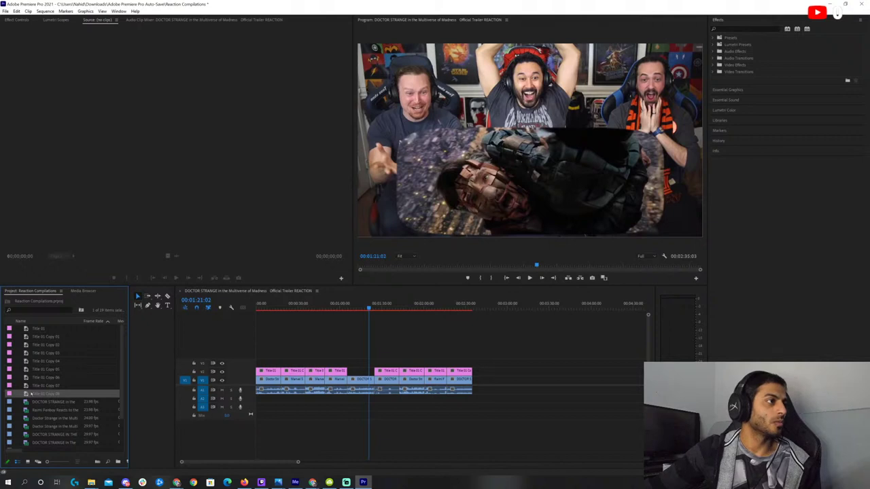
click(30, 394)
double_click(102, 394)
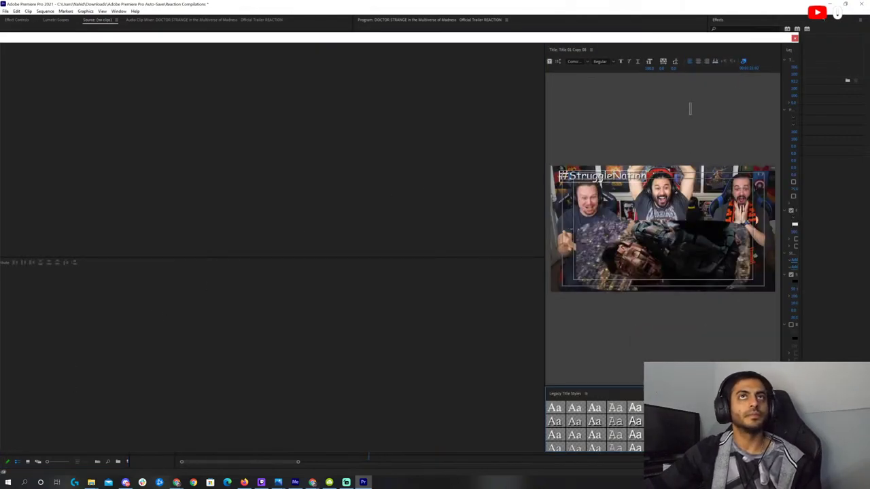
key(BackSpace)
key(BackSpace)
key(BackSpace)
key(BackSpace)
key(BackSpace)
key(BackSpace)
key(BackSpace)
key(BackSpace)
key(BackSpace)
key(BackSpace)
key(BackSpace)
key(BackSpace)
key(BackSpace)
key(BackSpace)
key(BackSpace)
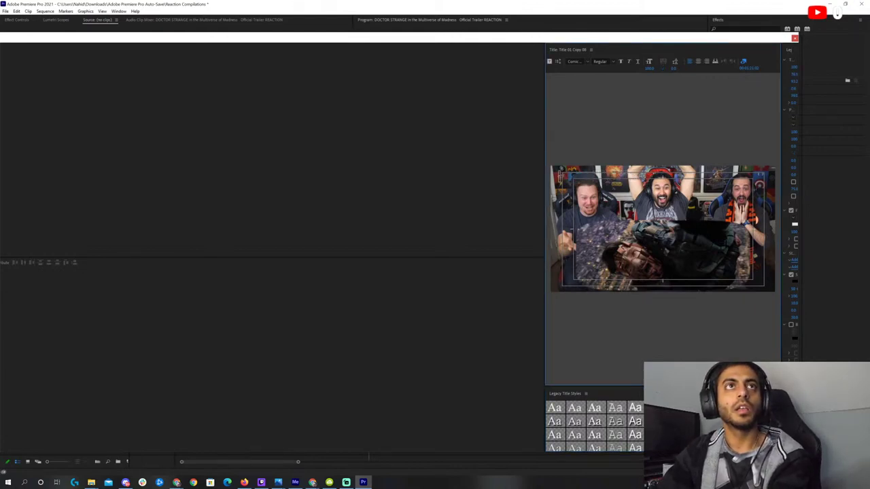
text(The Reel Rejects)
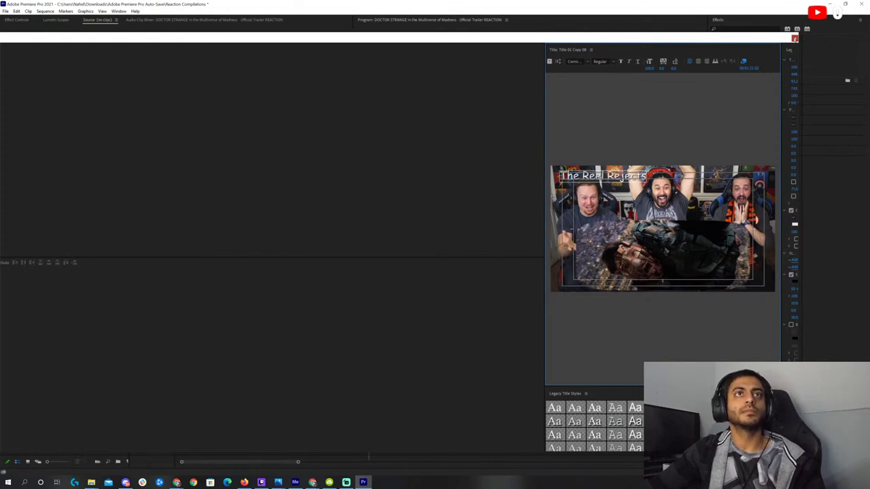
click(794, 39)
Place the new The Reel Rejects title above the fifth reaction clip and move the playhead to 00:01:12:02
drag(30, 401, 351, 371)
mouse_move(369, 307)
mouse_down()
mouse_move(459, 307)
mouse_move(356, 307)
mouse_up()
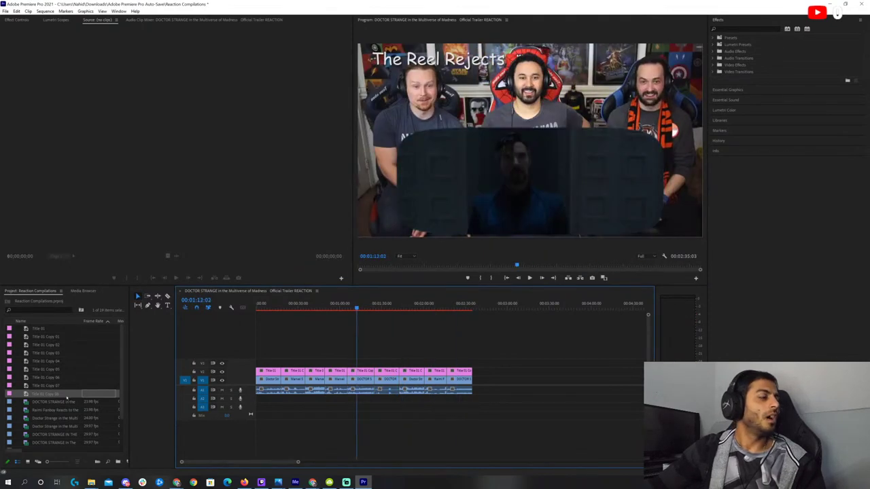
Switch to File Explorer and bring up the GOT media folder
scroll(76, 400, down, 2)
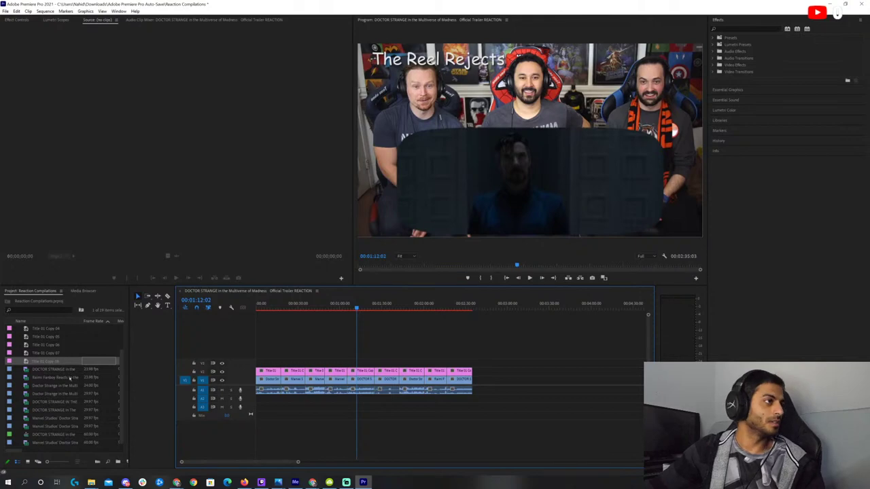
click(42, 368)
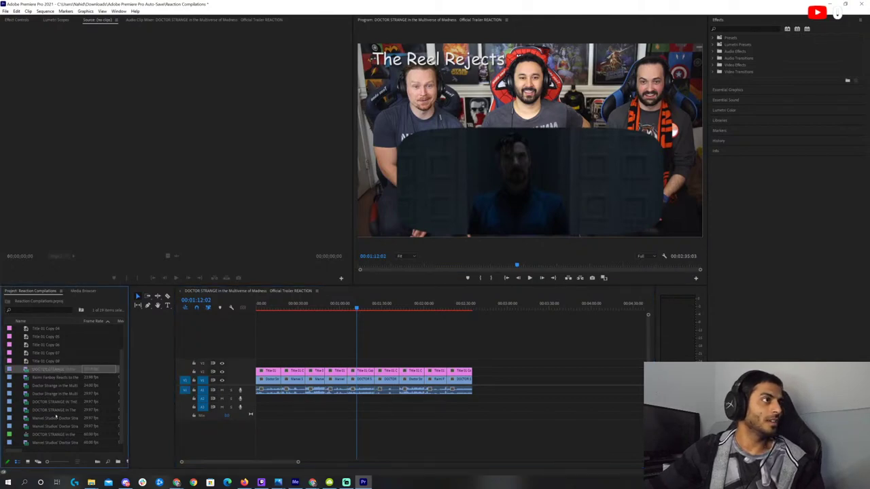
mouse_move(91, 482)
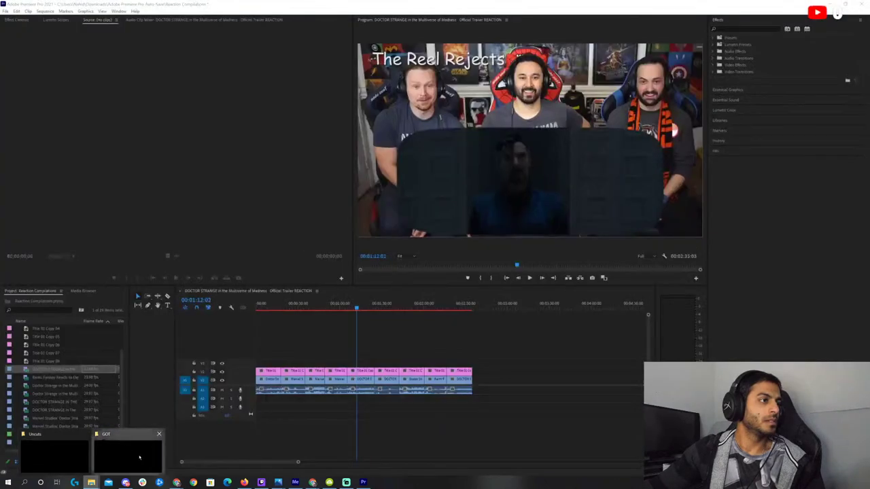
click(151, 443)
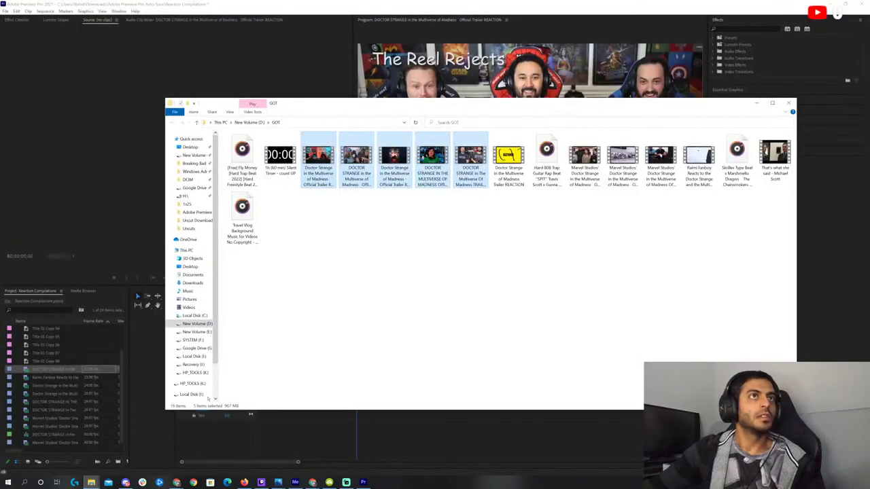
Open the third Doctor Strange video in the GOT folder for a check and close the folder window to return to Premiere Pro
click(415, 354)
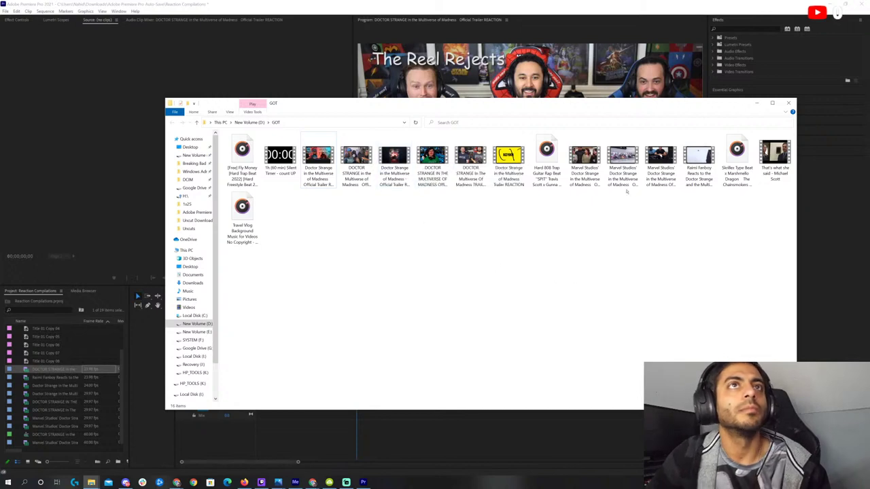
click(397, 162)
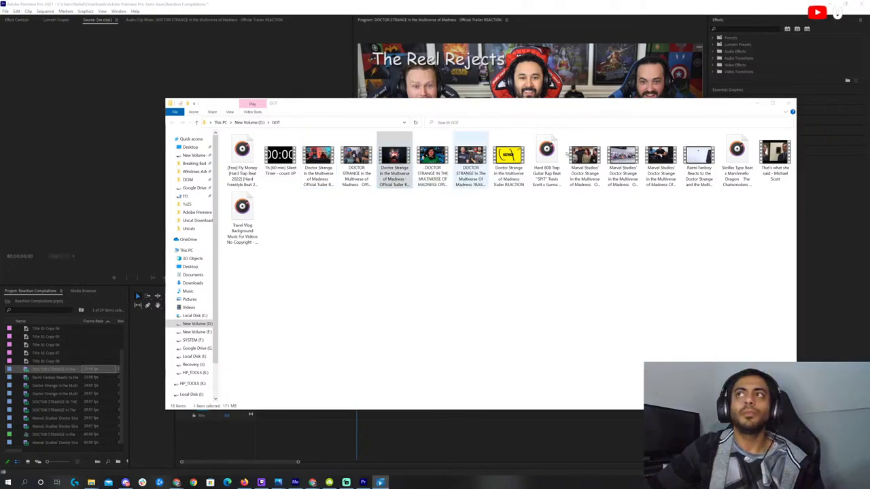
key(alt+Tab)
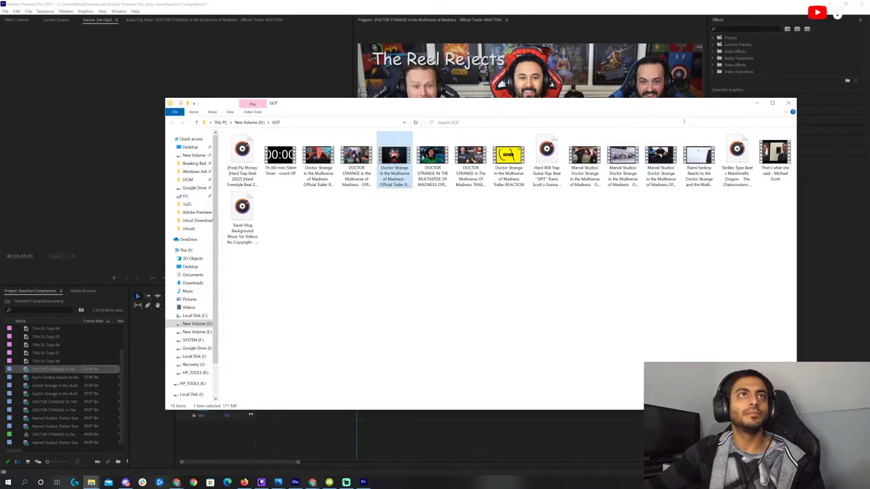
click(788, 102)
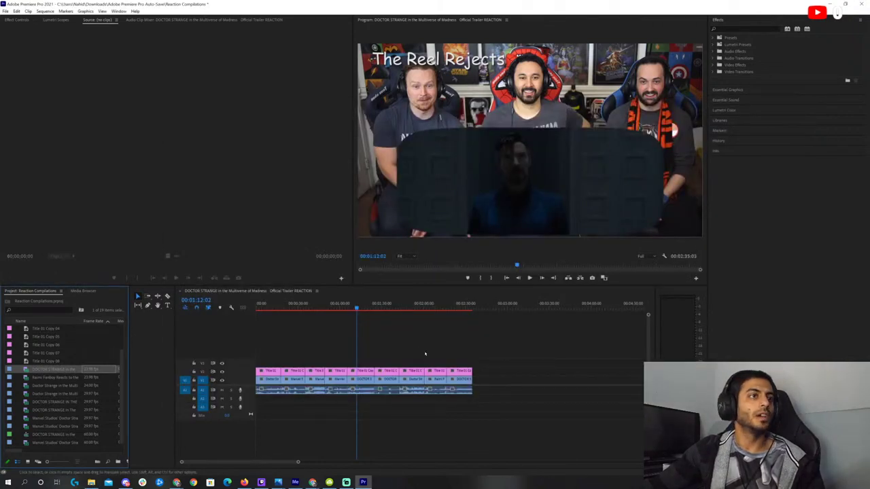
Scrub through the reactions, select all titled clips in the timeline and return the playhead to 00:00:00:00
click(307, 308)
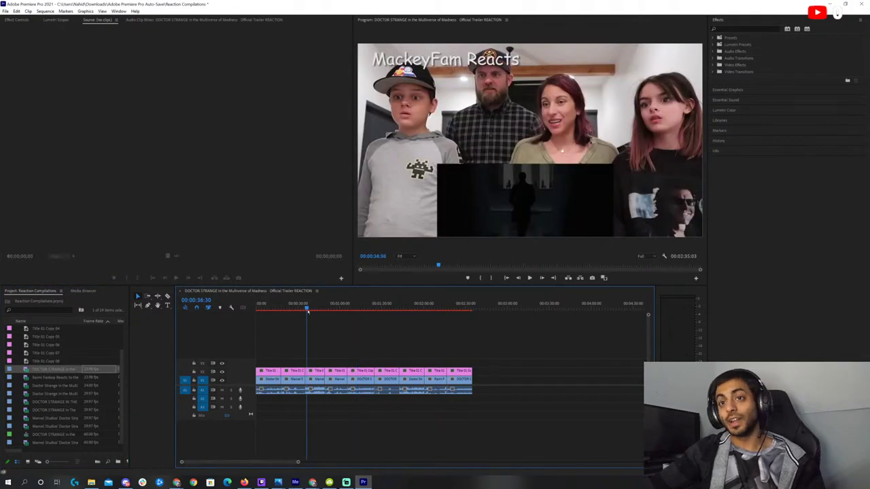
drag(494, 336, 258, 428)
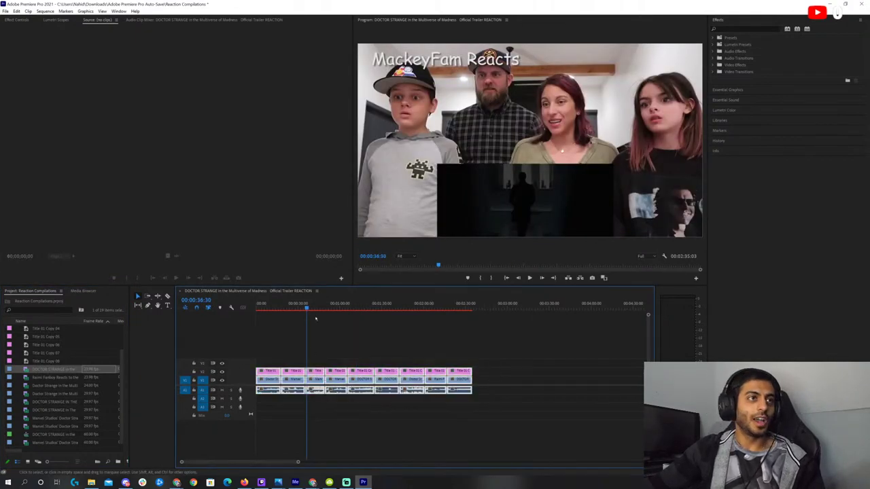
click(385, 308)
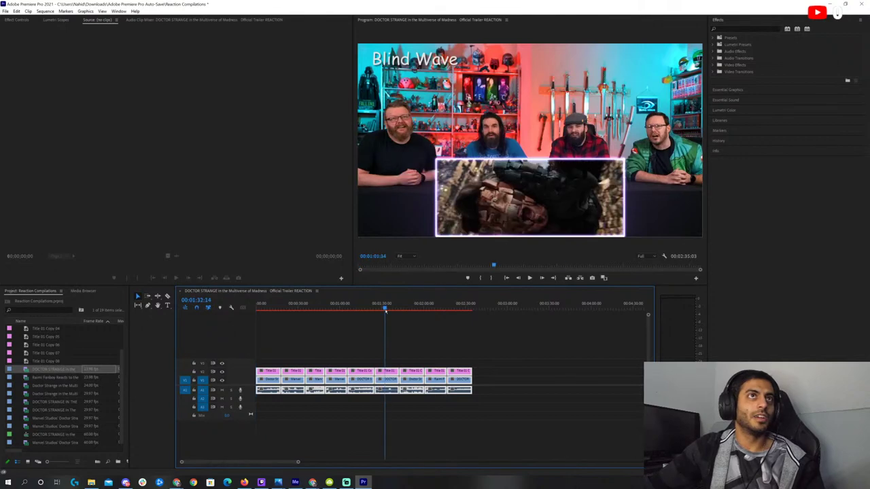
drag(385, 309, 256, 325)
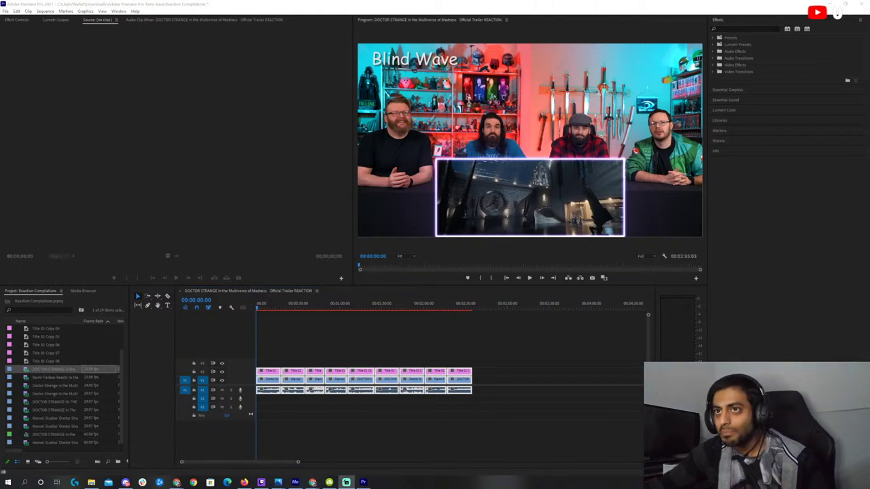
key(alt+Tab)
key(alt+Tab)
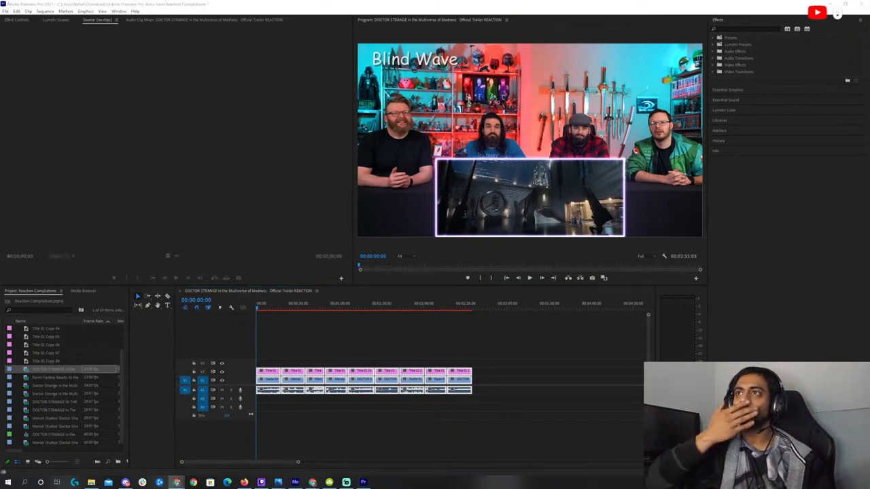
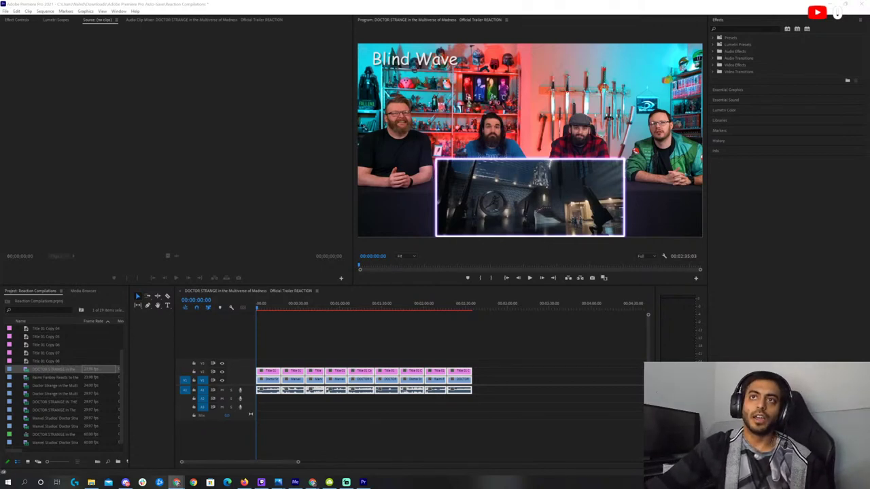
Move the Uncut Download folder window aside and shift all selected clips later so the sequence ends at about 00:04:17:49
key(alt+Tab)
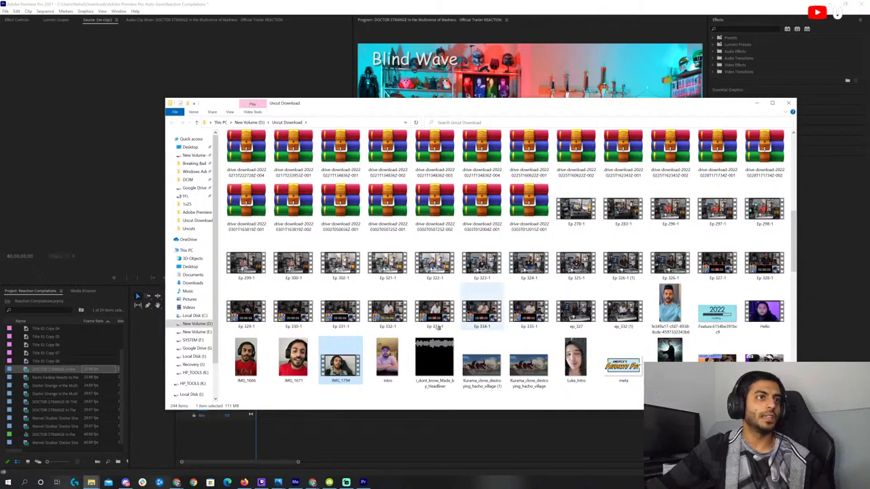
drag(361, 104, 709, 96)
click(484, 404)
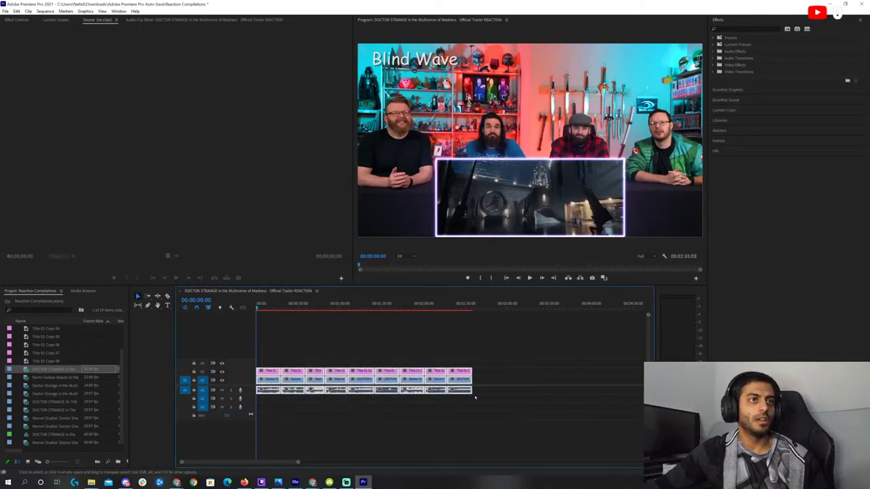
drag(454, 372, 597, 372)
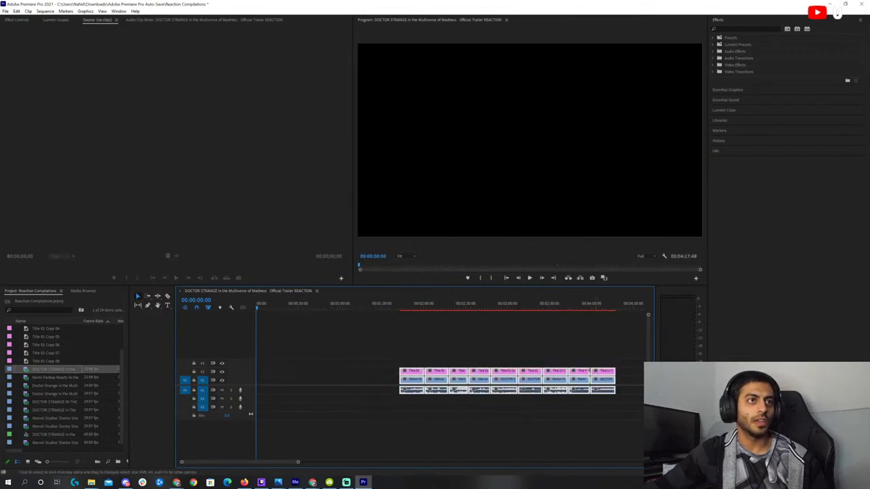
Import the IMG_1794 video from the Uncut Download folder into the Reaction Compilations project
click(91, 483)
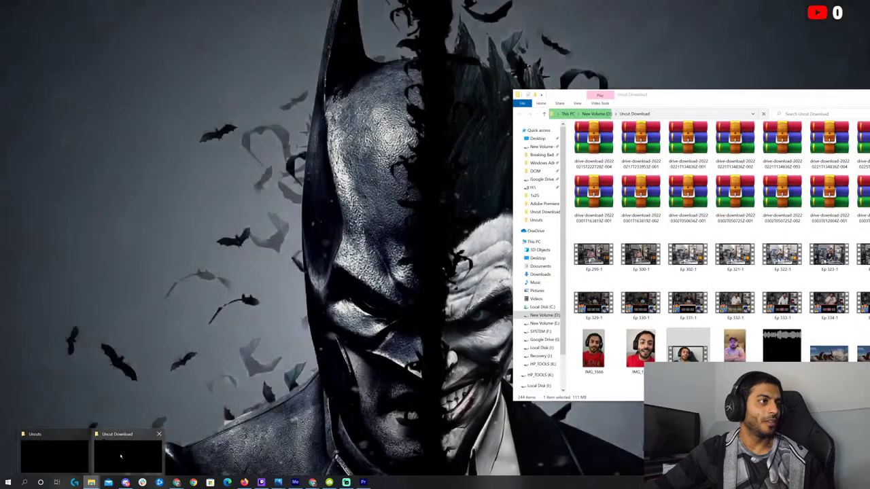
click(121, 457)
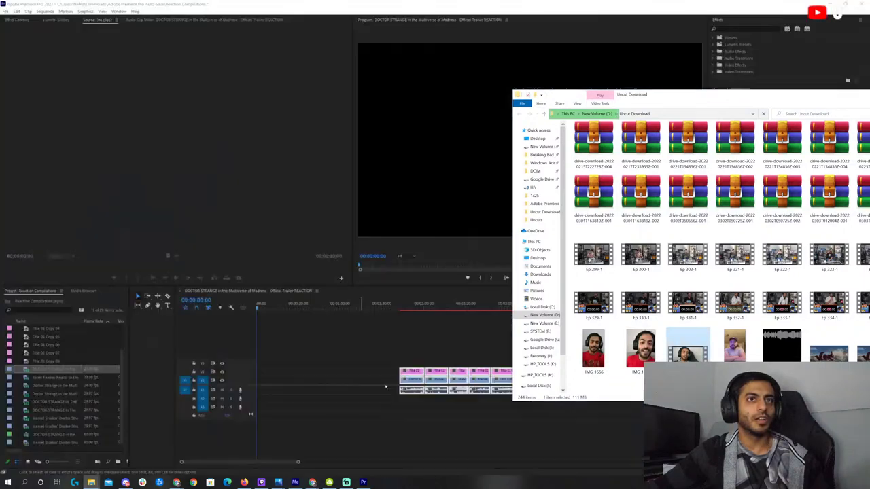
drag(663, 351, 65, 438)
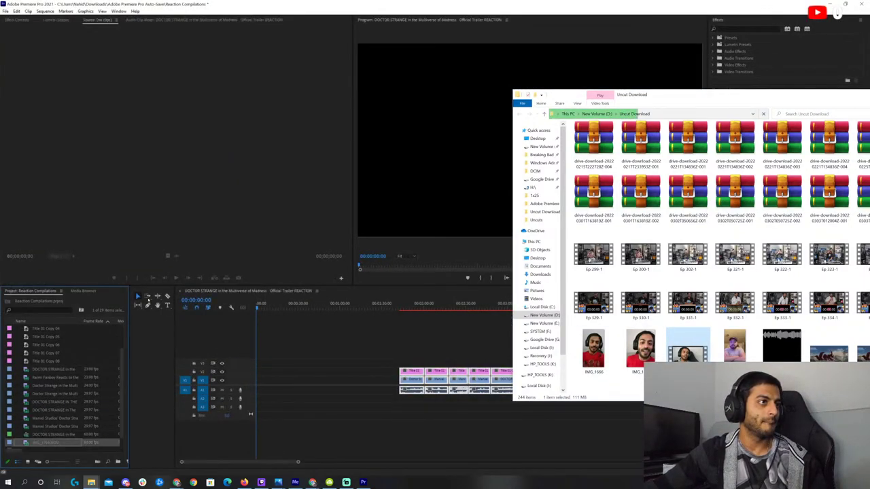
click(65, 438)
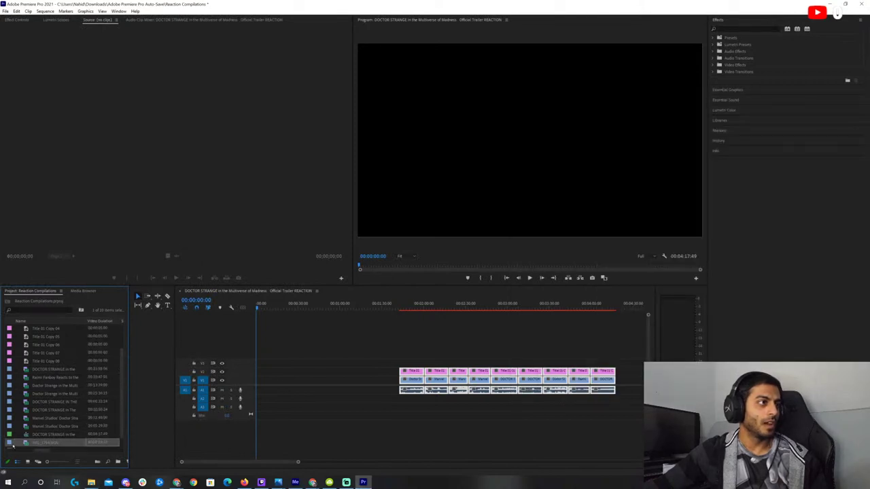
Place IMG_1794 at the start of the timeline and close the gap between it and the reaction clips
drag(21, 442, 303, 382)
key(Delete)
key(Down)
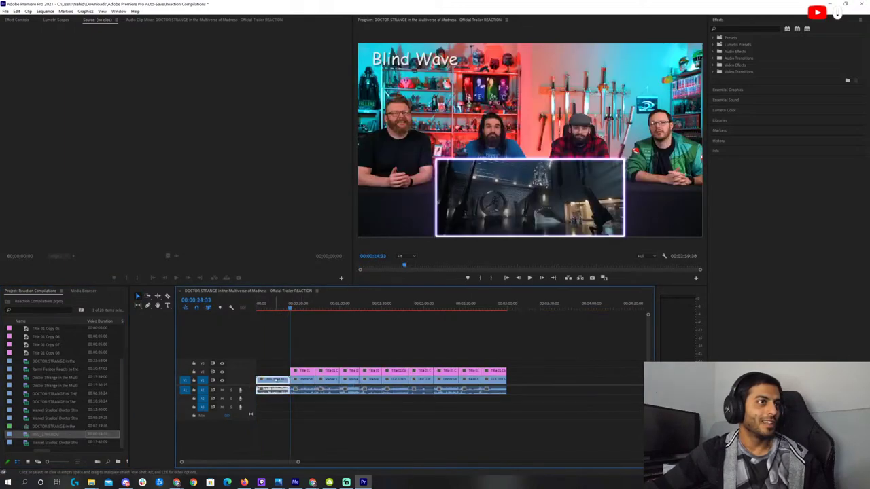
Move the playhead to 00:00:09:29 and set the IMG_1794 clip's scale to 50
click(268, 306)
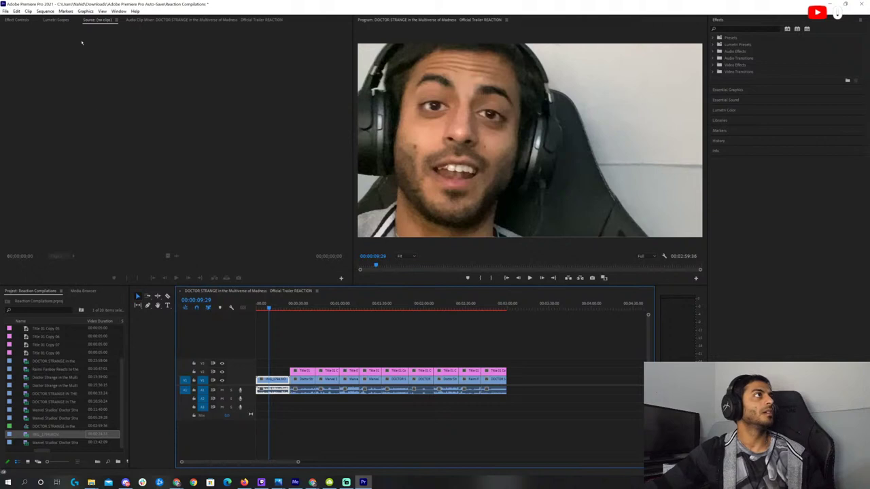
click(18, 20)
click(108, 61)
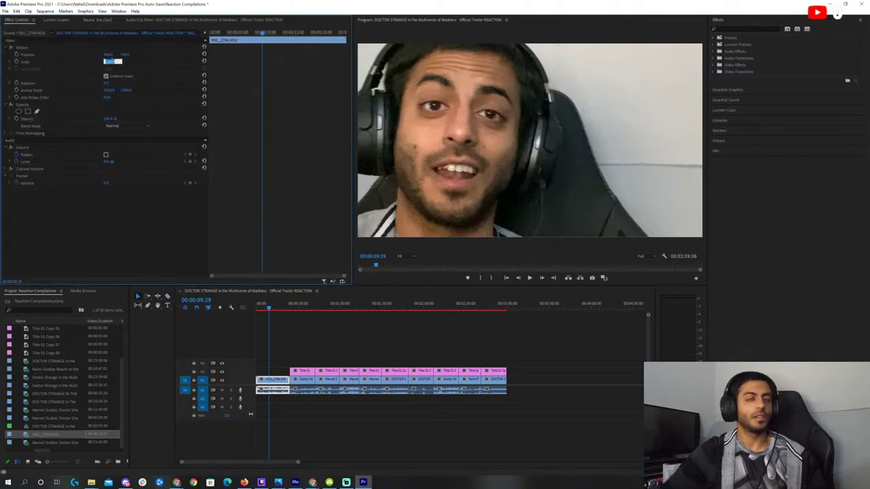
text(50)
key(Return)
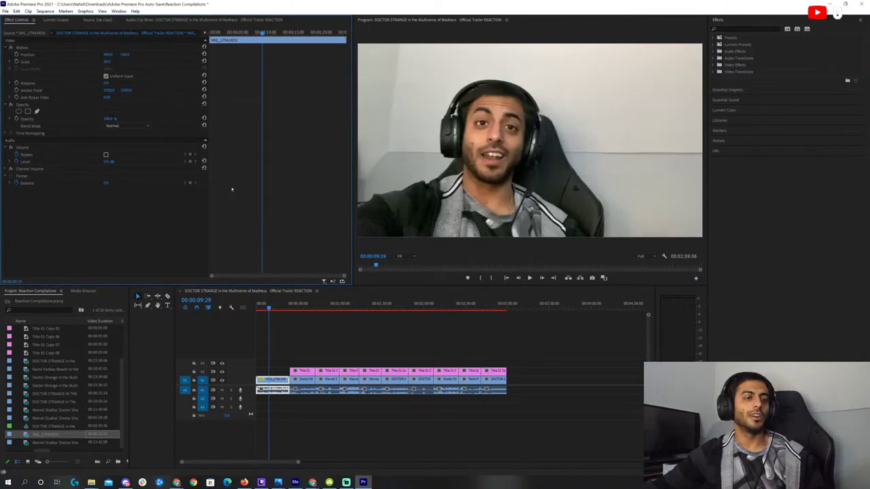
Play part of the IMG_1794 intro clip and move the playhead to 00:02:45:00 in the last reaction
key(alt+Tab)
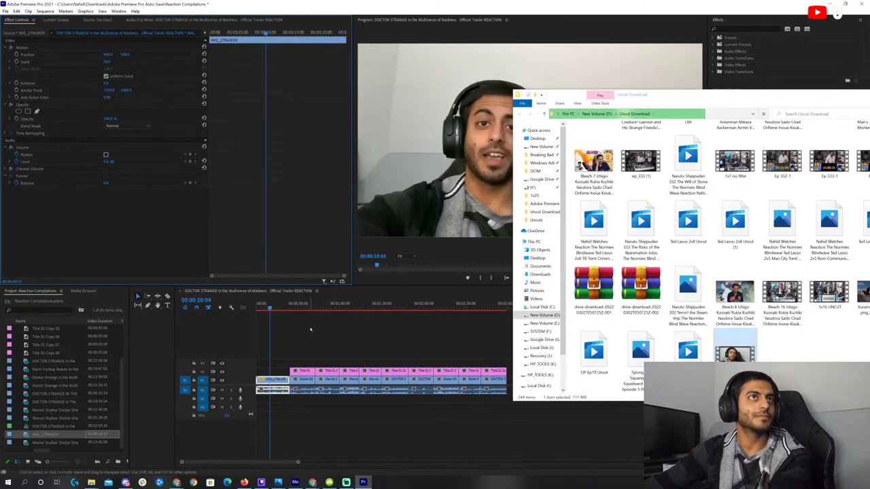
drag(733, 97, 778, 98)
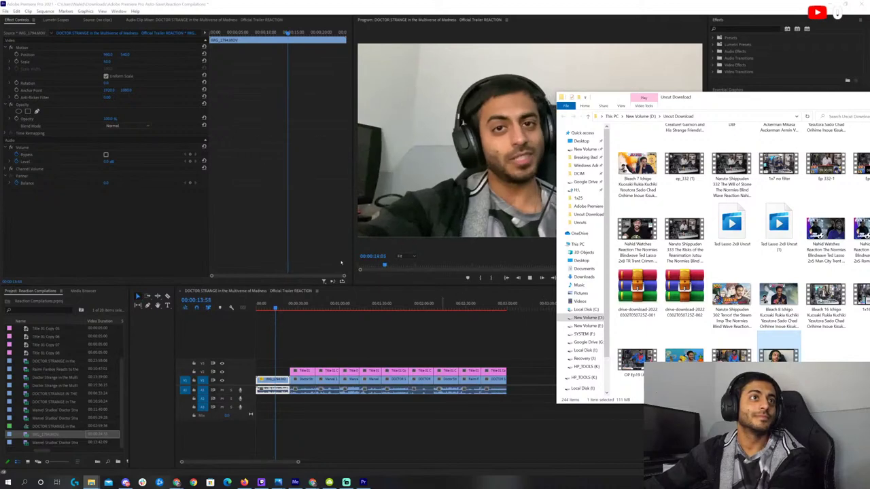
click(543, 297)
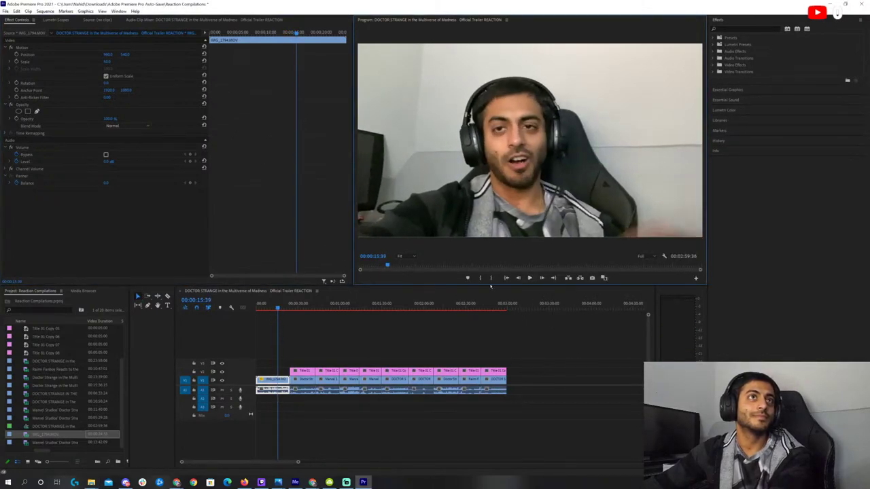
click(468, 310)
click(485, 309)
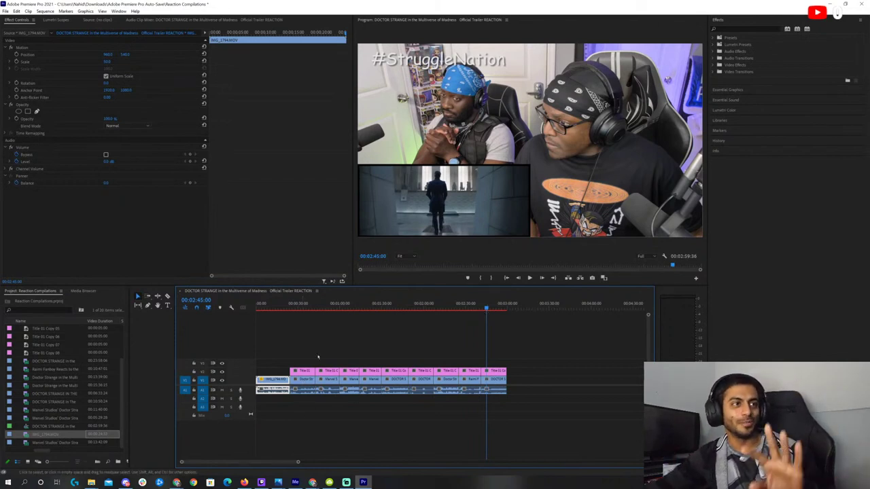
Select the intro and all titled reaction clips and shift them later so the sequence ends at about 00:04:30:34
drag(258, 329, 339, 422)
click(471, 400)
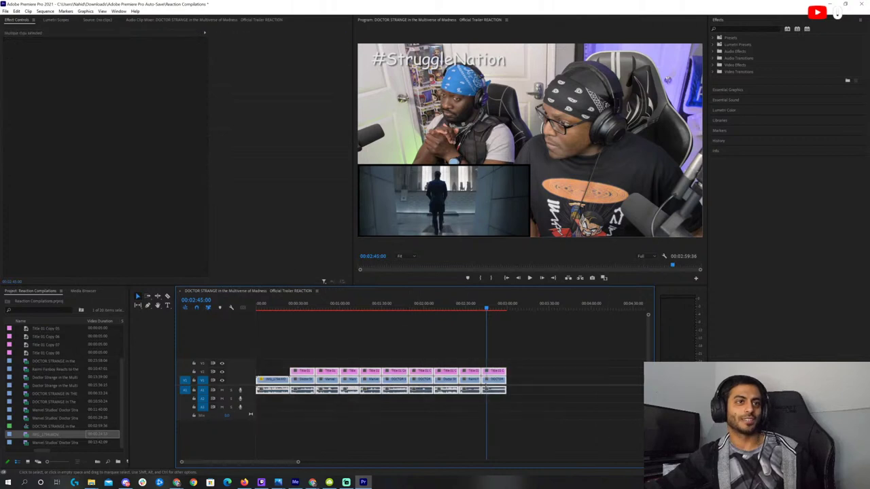
drag(459, 374, 586, 374)
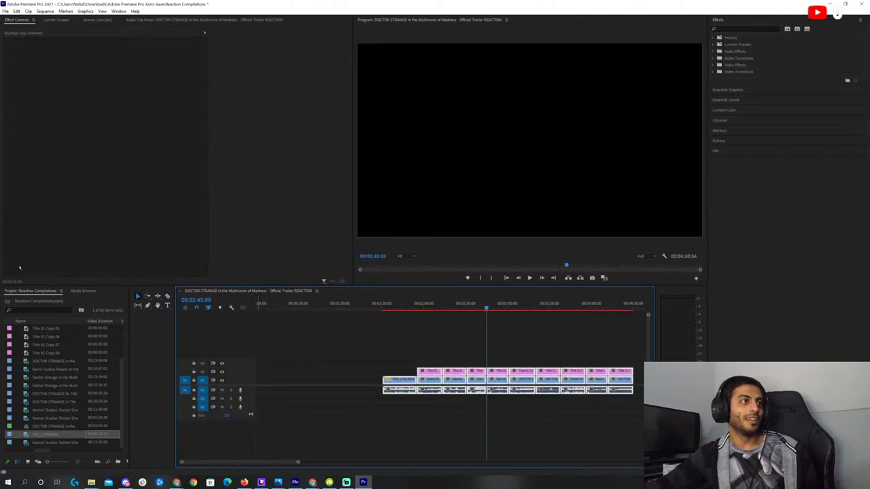
Open the recent Spongebob 1x9 project alongside the current one
click(6, 12)
mouse_move(27, 19)
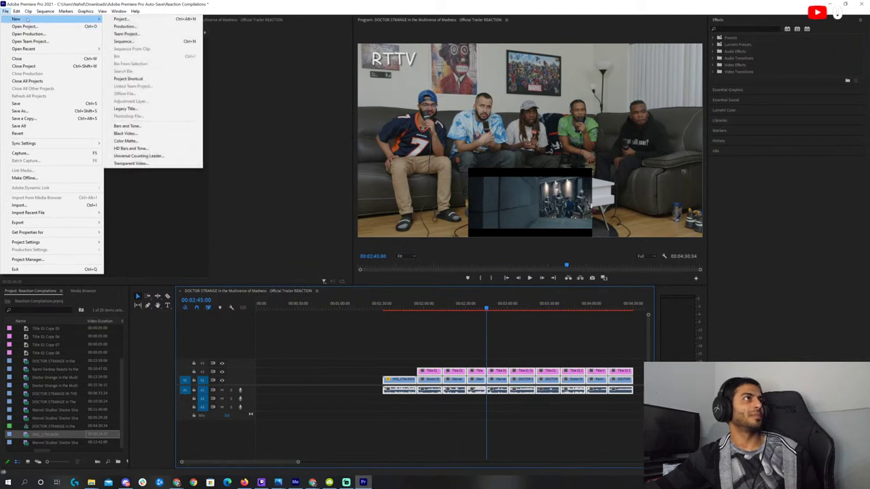
mouse_move(19, 50)
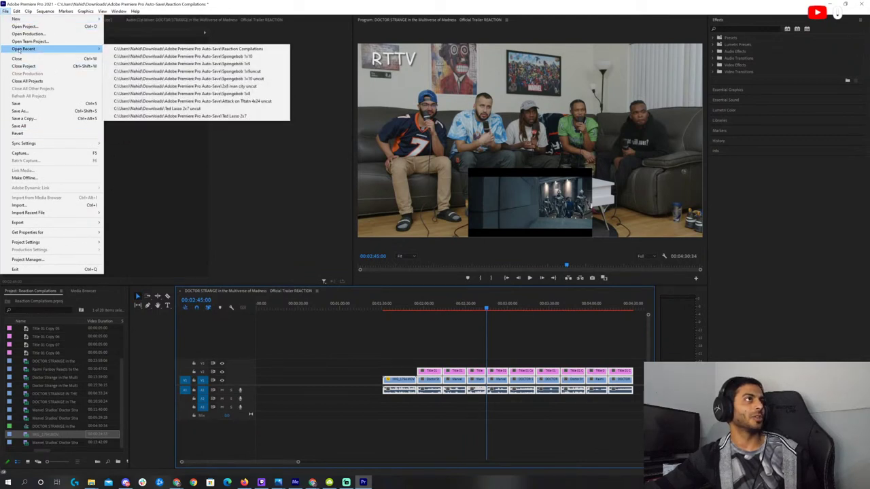
click(205, 63)
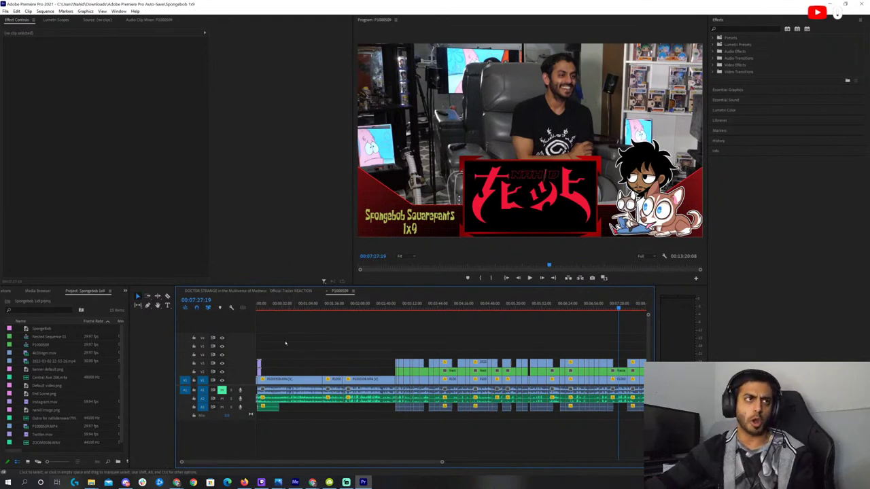
Copy the Instagram.mov clip, the overlay clip below it and the short audio clip at the start of the Spongebob sequence
click(259, 367)
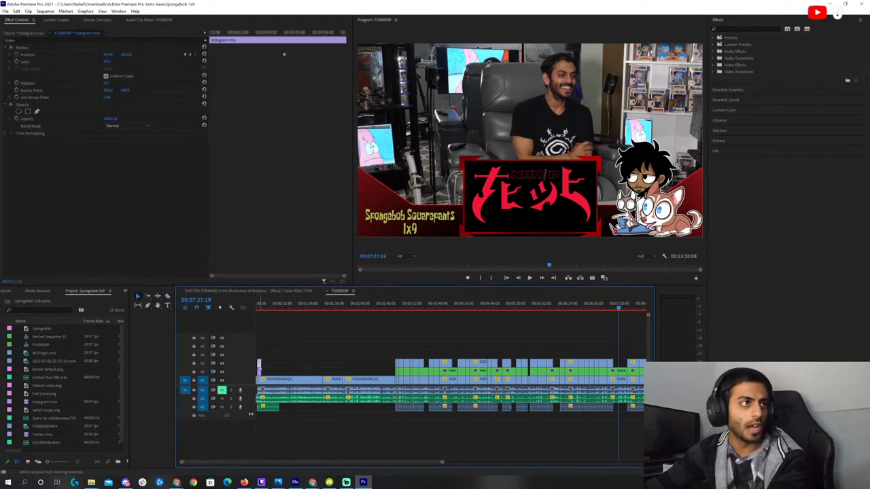
shift+click(259, 367)
click(268, 406)
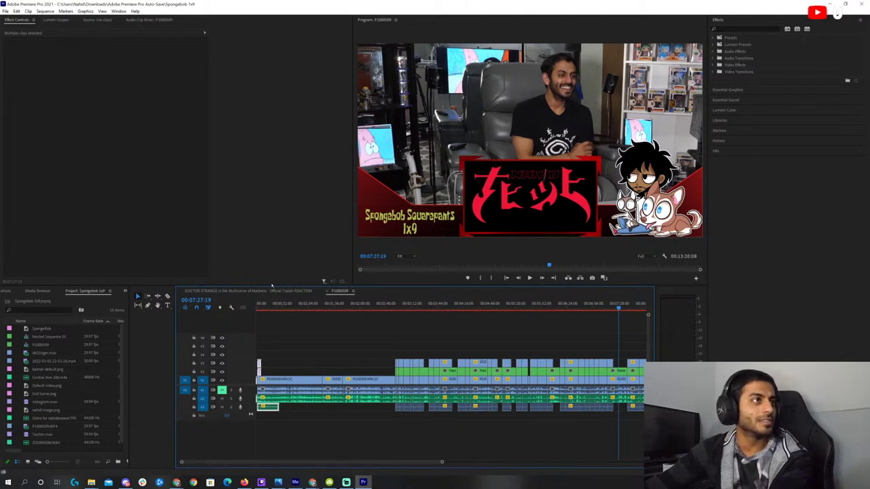
Paste the copied overlay and audio clips at 00:00:00:00 in the Doctor Strange sequence and clear the selection
click(307, 293)
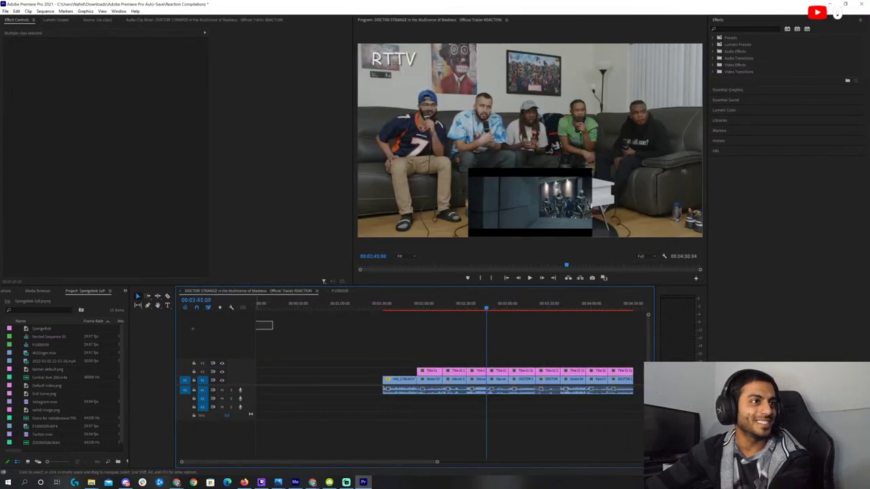
key(Home)
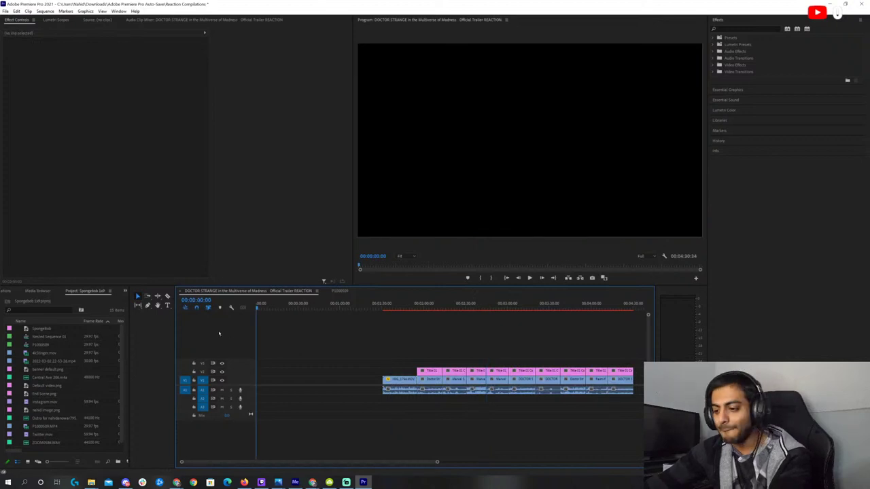
key(ctrl+v)
click(303, 388)
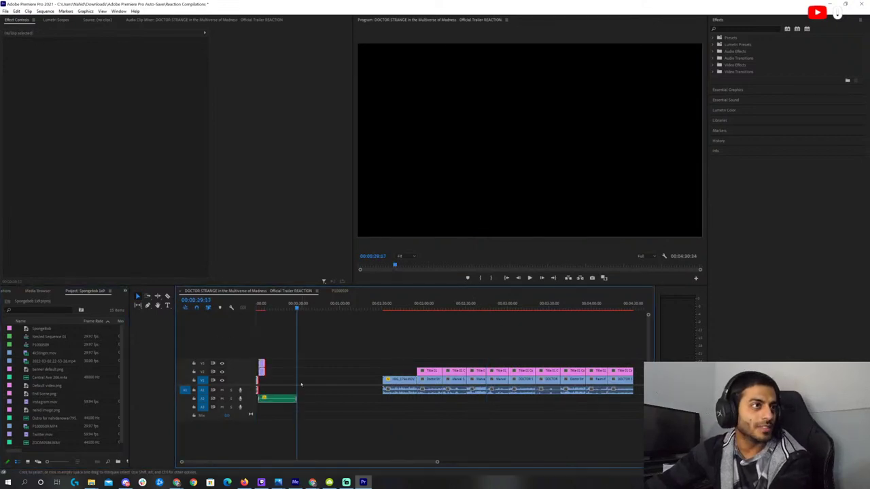
Close the gap before the recorded intro clip and play the opening with its overlay and music
key(Delete)
click(266, 305)
key(space)
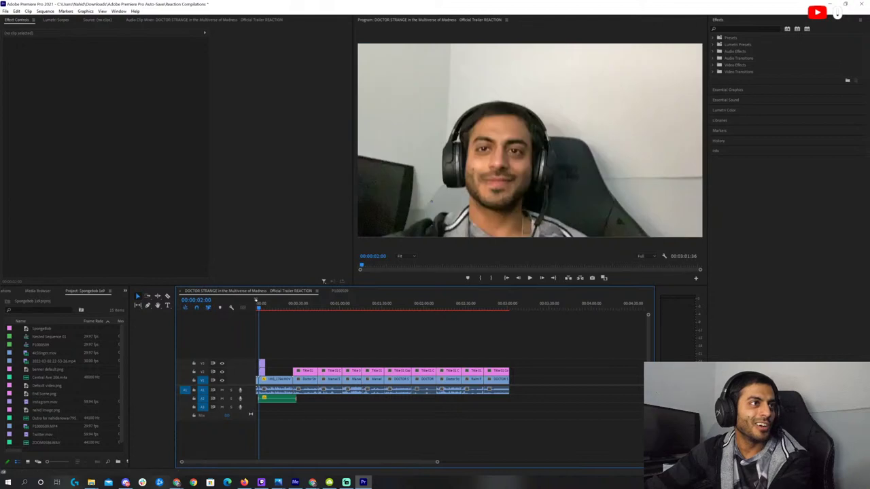
click(256, 307)
key(space)
click(530, 278)
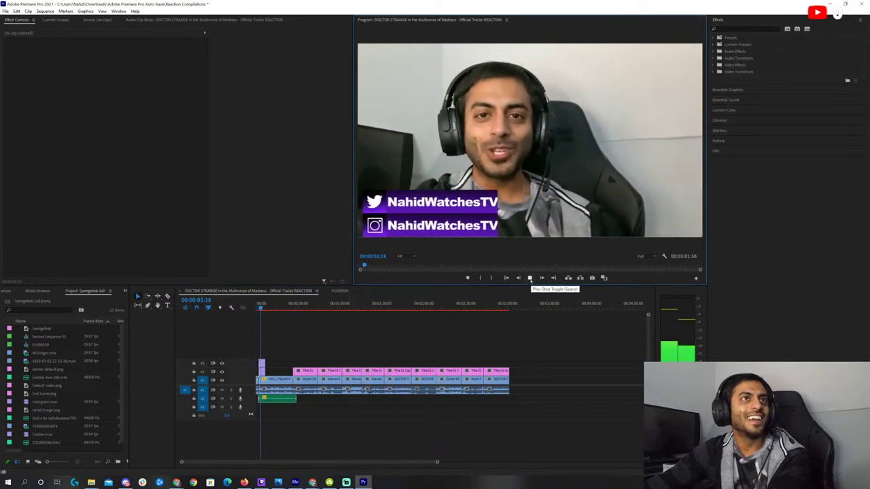
click(530, 278)
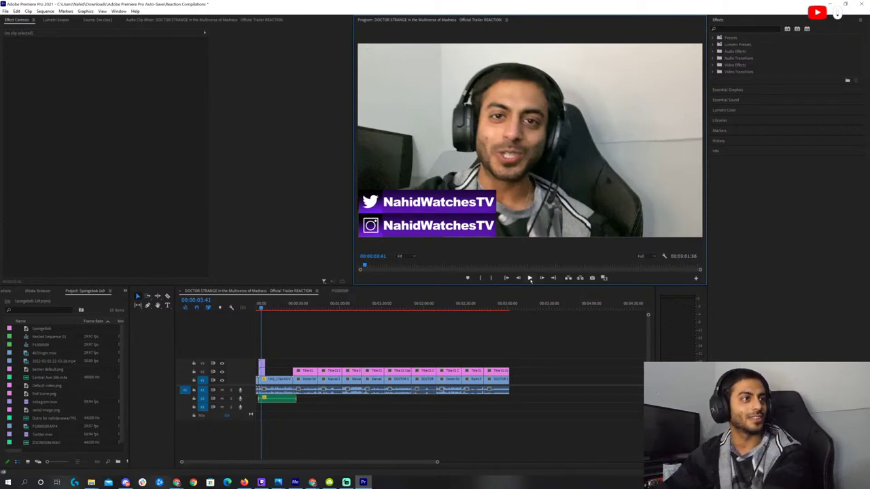
click(530, 278)
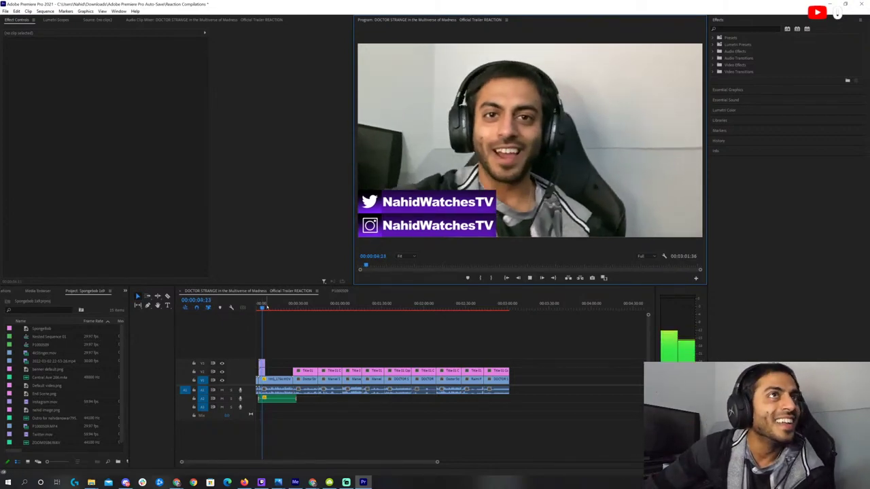
Trim the end of the opening music clip so it finishes together with the recorded intro
drag(465, 306, 417, 306)
drag(296, 399, 292, 399)
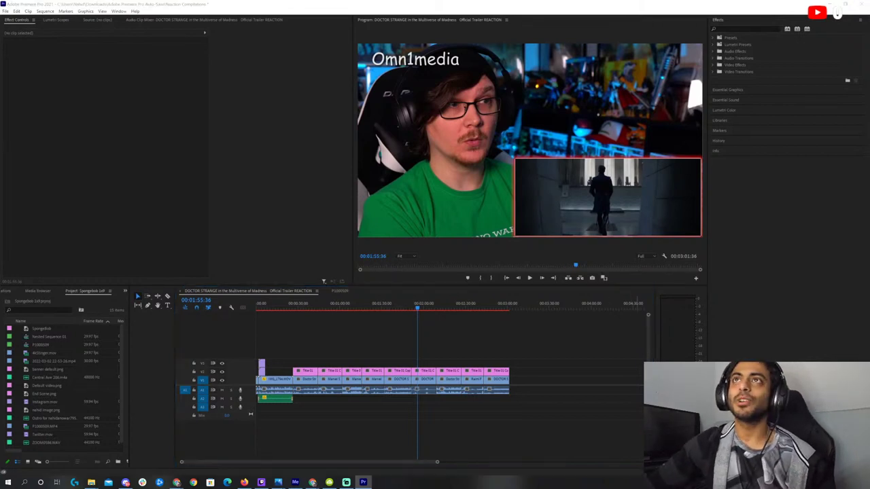
Import the recorded outro video from the Uncut Download folder and place it directly after the last reaction clip
key(alt+Tab)
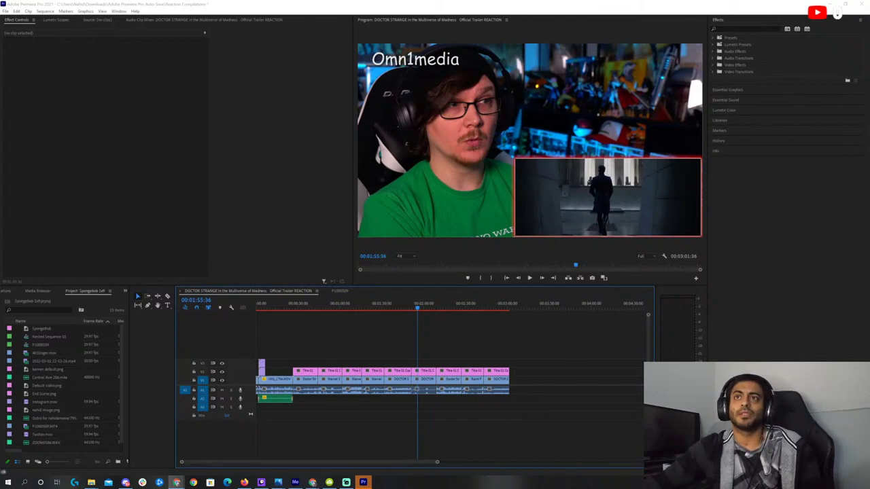
click(91, 482)
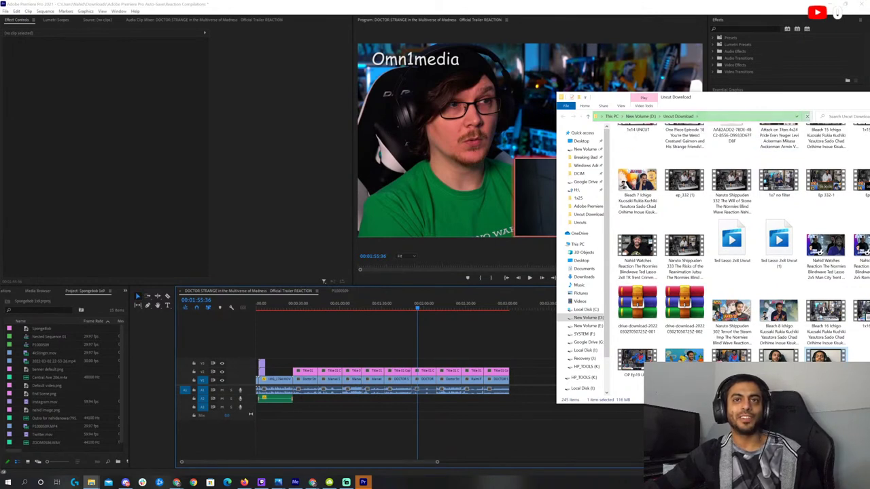
drag(824, 350, 78, 409)
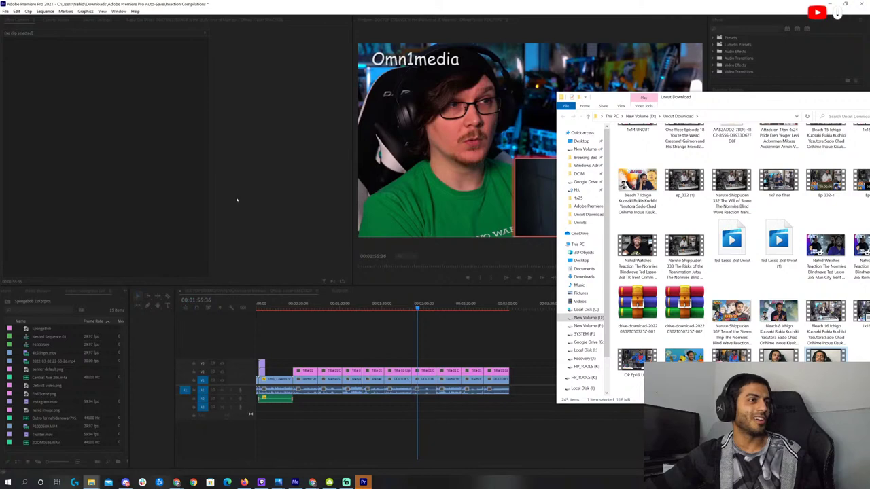
drag(28, 431, 507, 394)
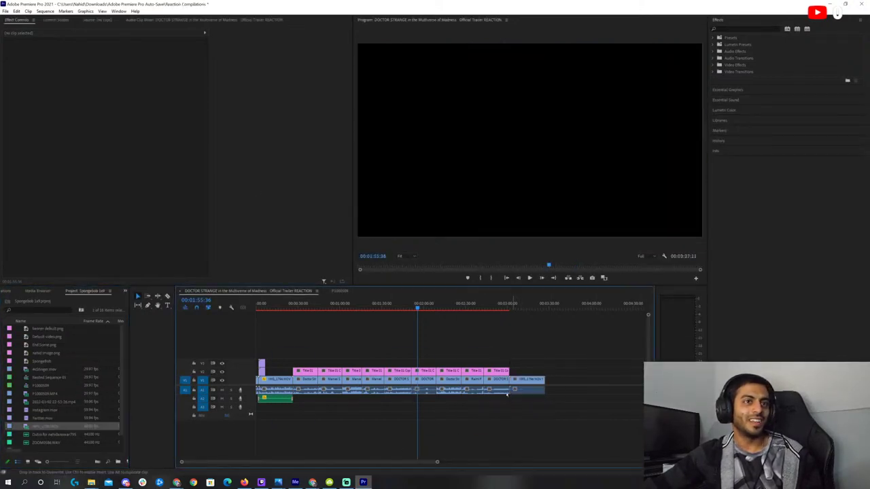
Set the outro clip's scale to 50 and play back its beginning
drag(512, 306, 508, 307)
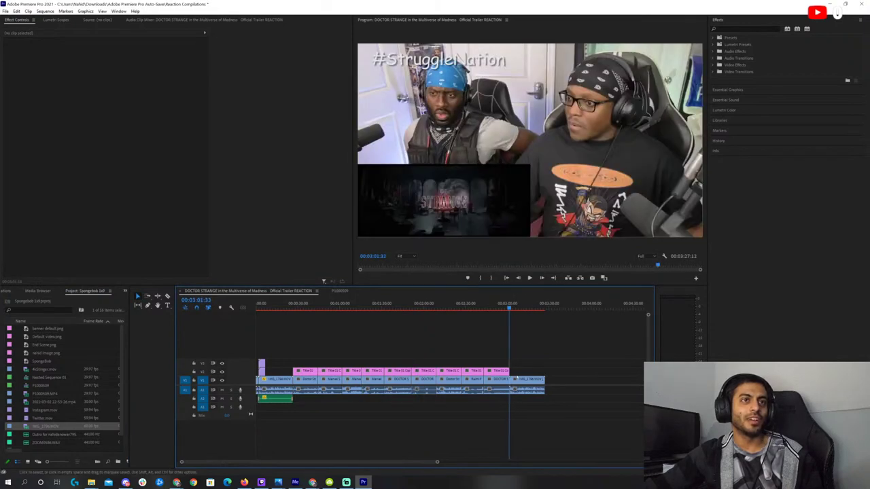
click(527, 379)
click(112, 61)
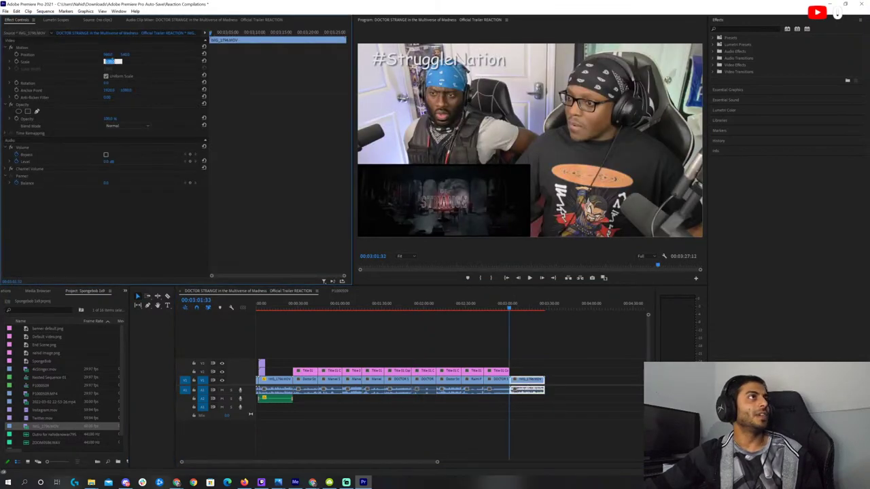
key(Return)
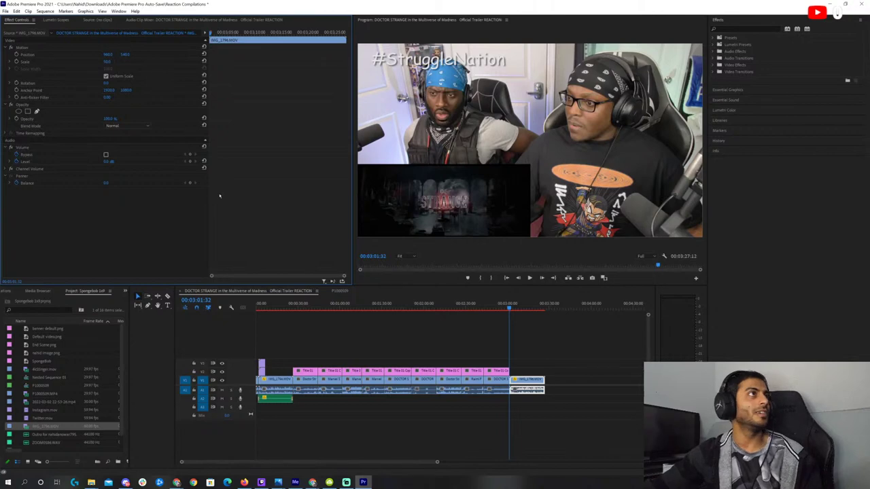
click(529, 277)
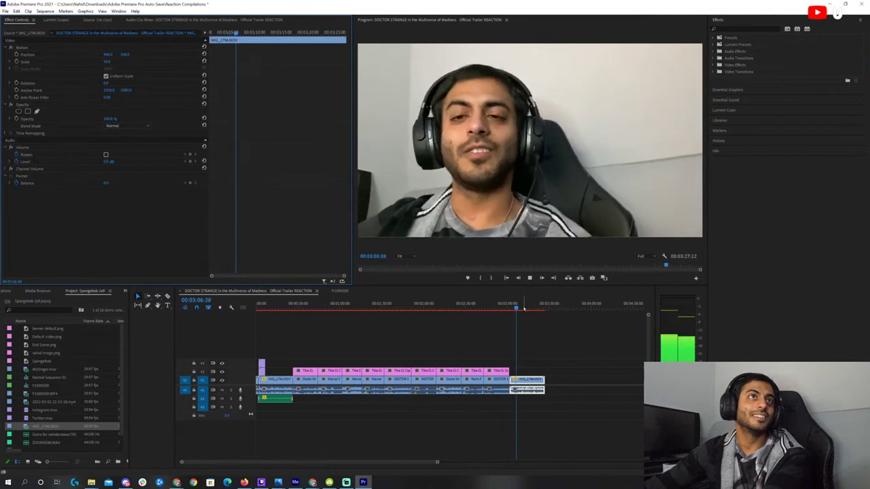
key(space)
click(532, 334)
key(space)
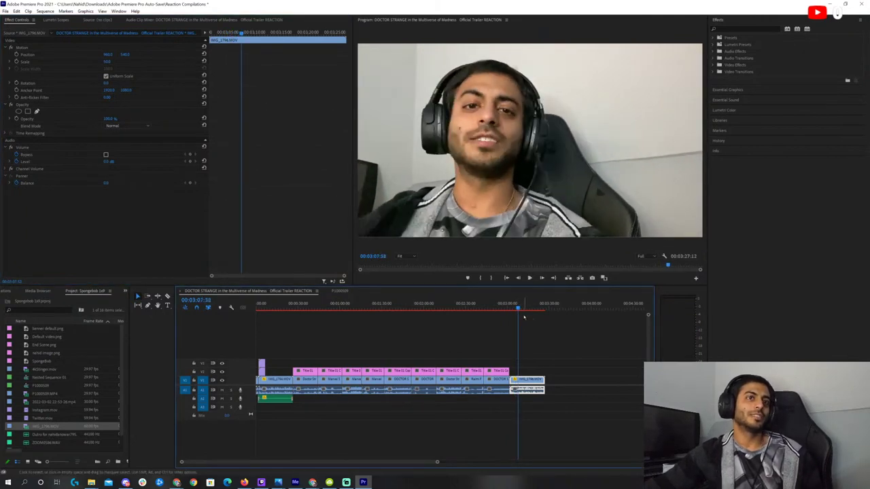
In the Spongebob sequence, remove the short audio clip under the end scene and copy the End Scene image with the closing audio clips
click(339, 290)
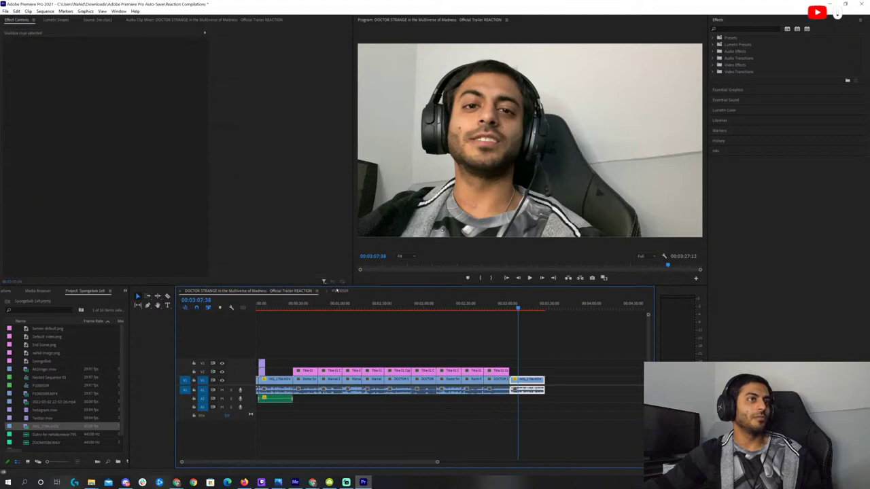
drag(417, 463, 524, 463)
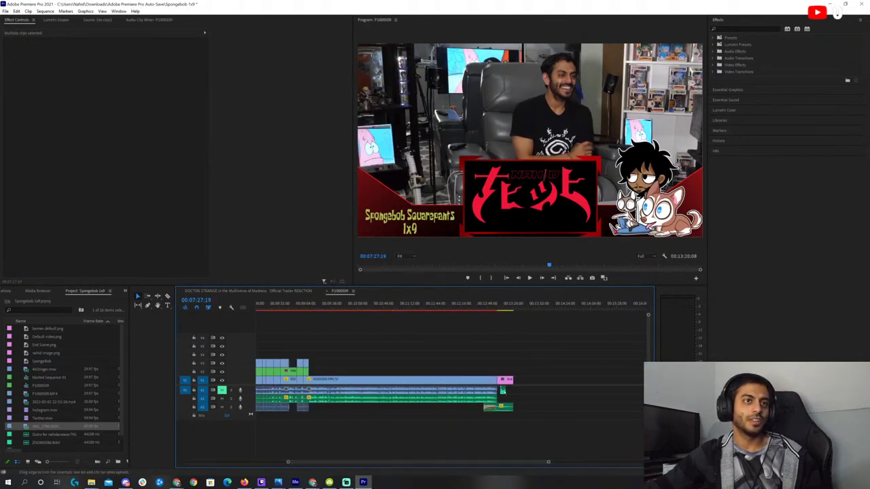
click(502, 390)
drag(550, 346, 508, 430)
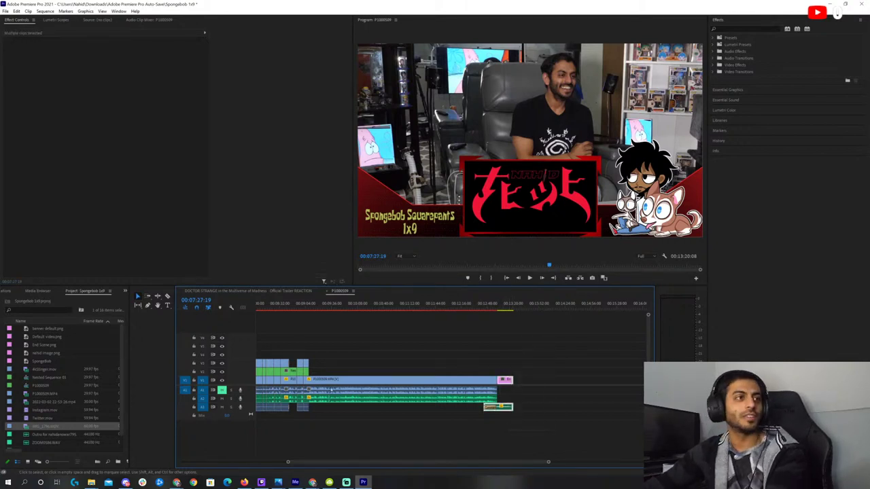
Paste the end scene and closing audio into the Doctor Strange sequence, move the audio down one track and close the gap after the outro
click(247, 291)
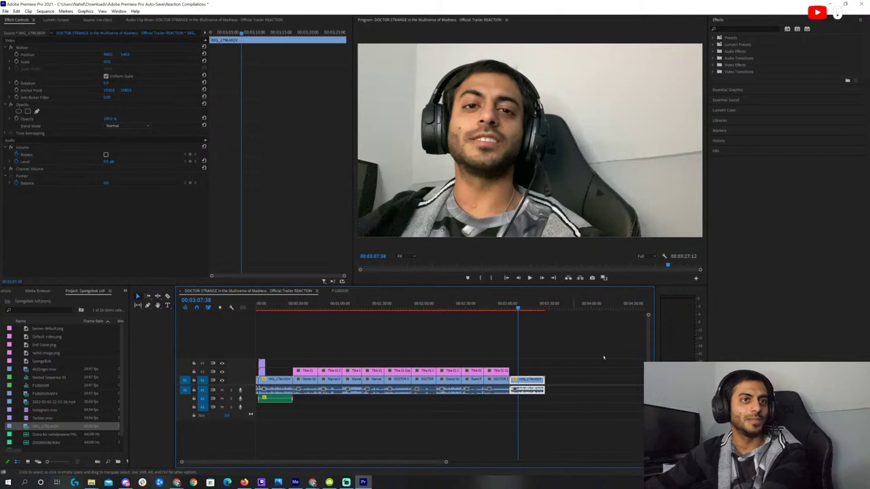
click(603, 304)
key(ctrl+v)
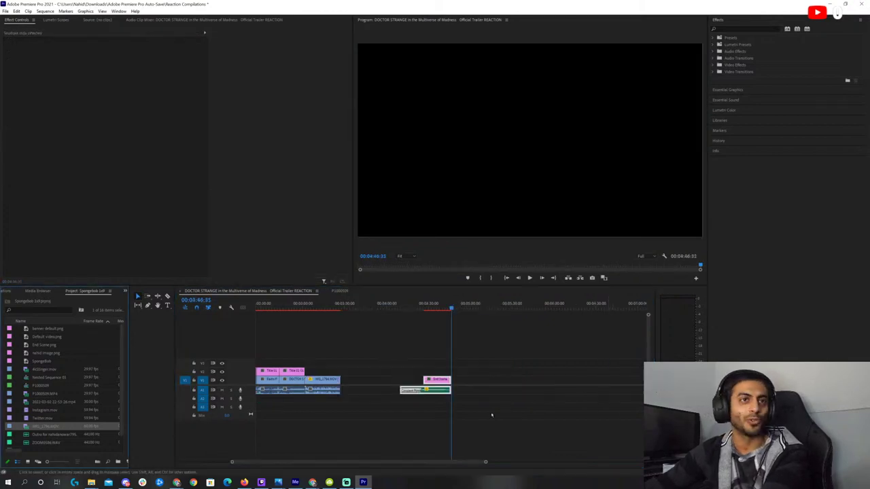
drag(442, 392, 442, 399)
right_click(379, 381)
click(401, 386)
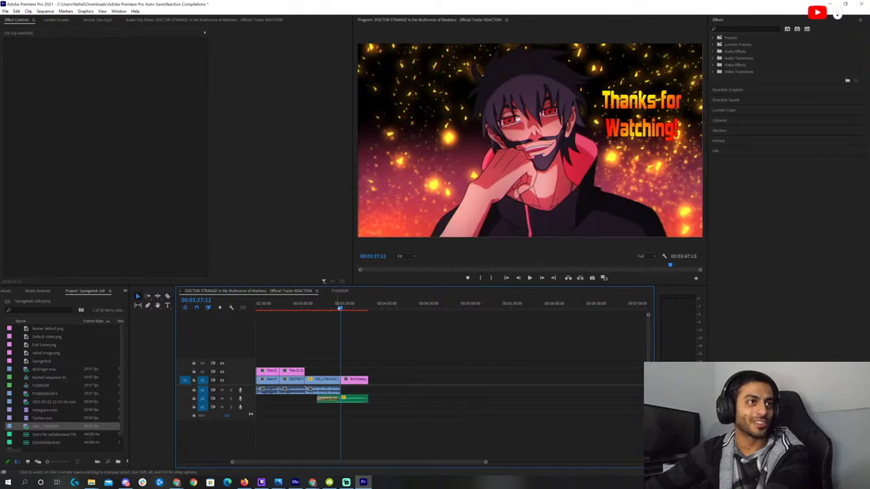
Play the transition from the outro to the end scene, review the whole sequence and return to its start
click(336, 305)
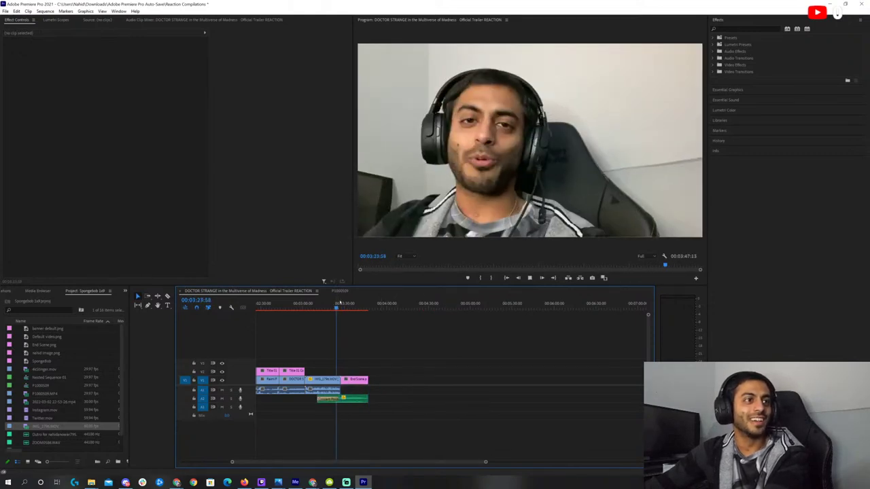
key(space)
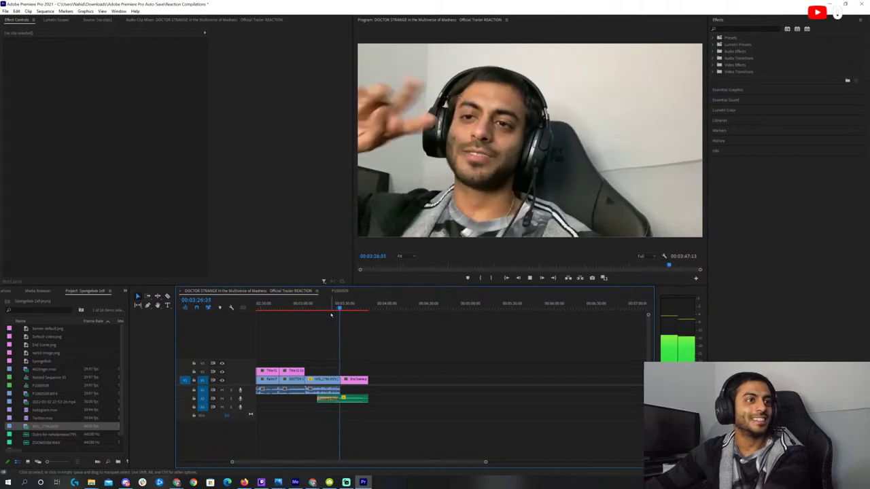
key(space)
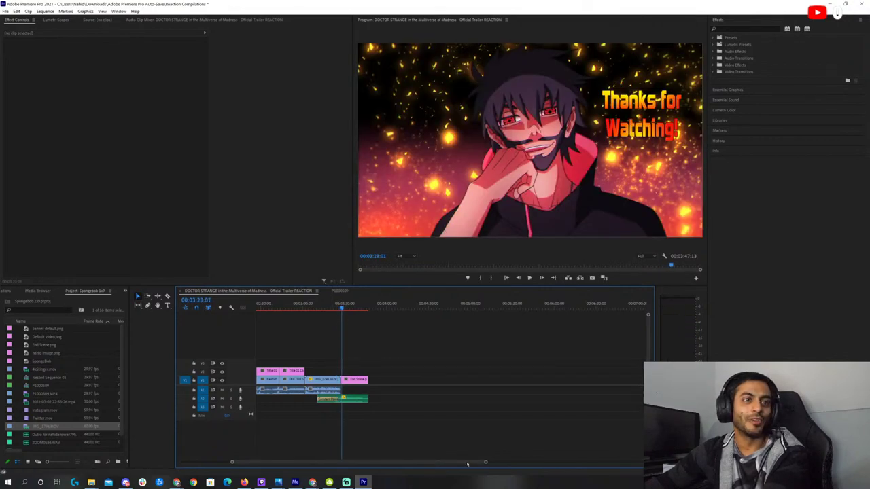
scroll(467, 463, up, 5)
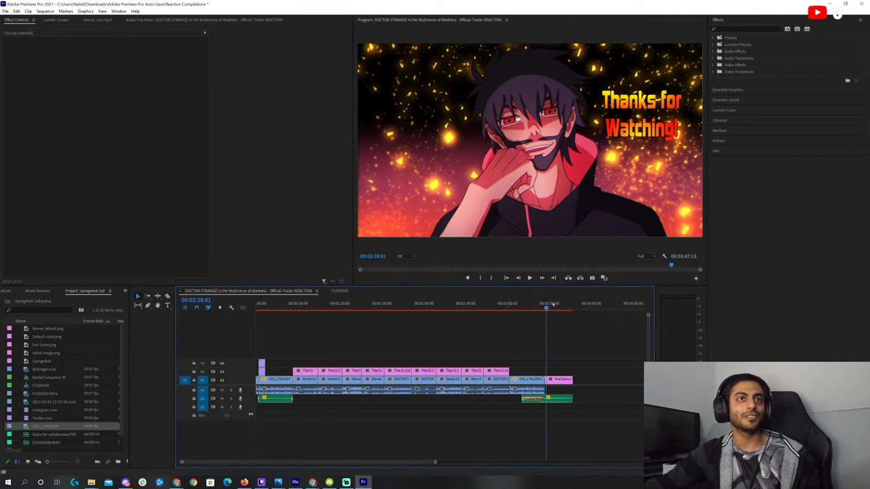
key(Home)
key(l)
key(l)
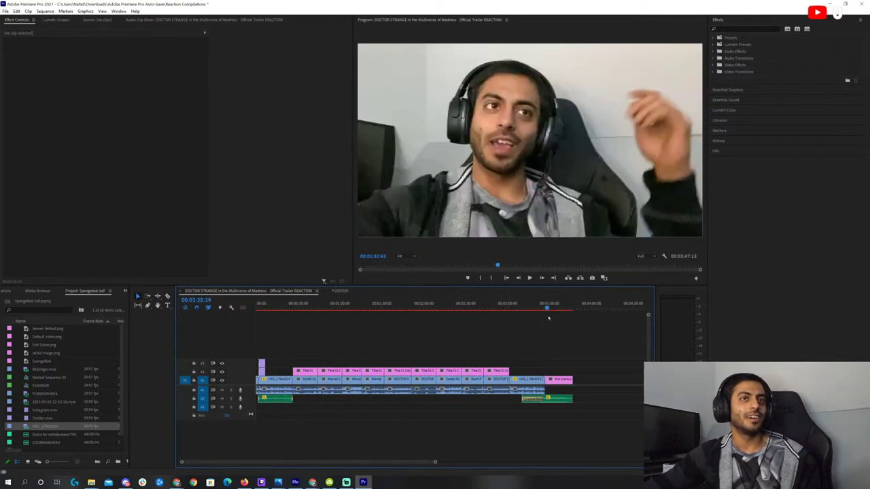
key(Home)
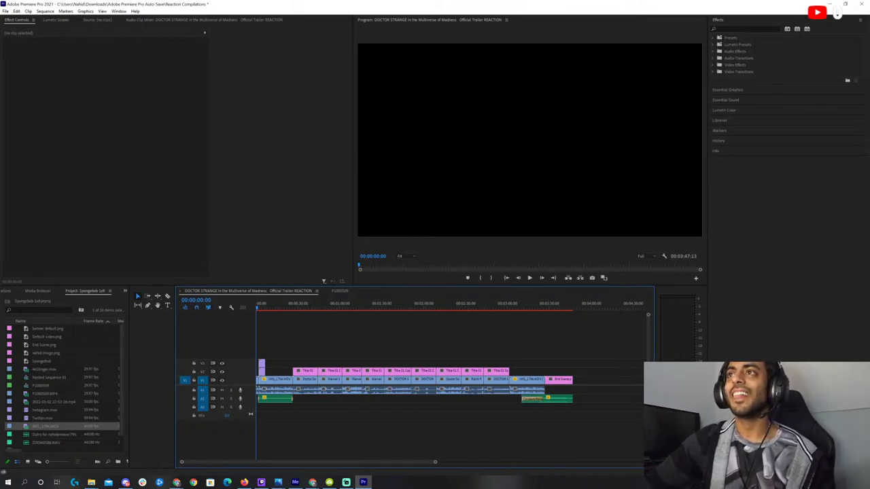
Export the finished Doctor Strange sequence as media through Adobe Media Encoder
key(alt+Tab)
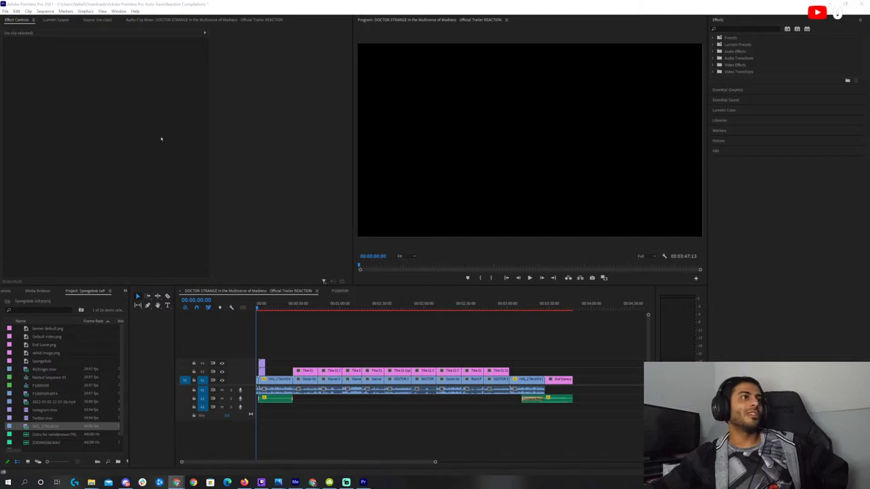
click(6, 12)
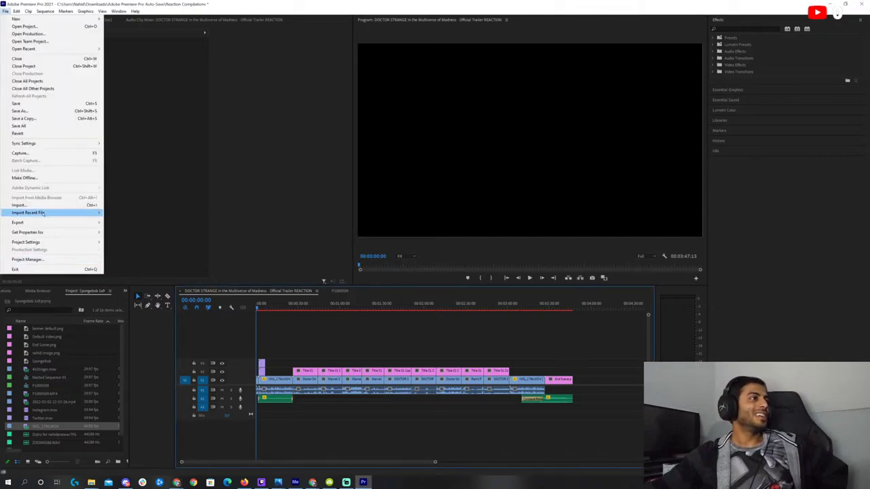
mouse_move(43, 223)
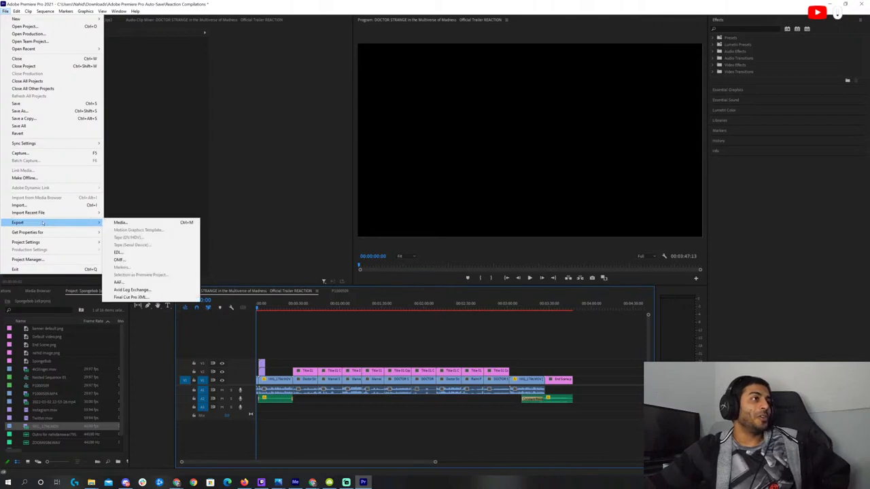
click(155, 225)
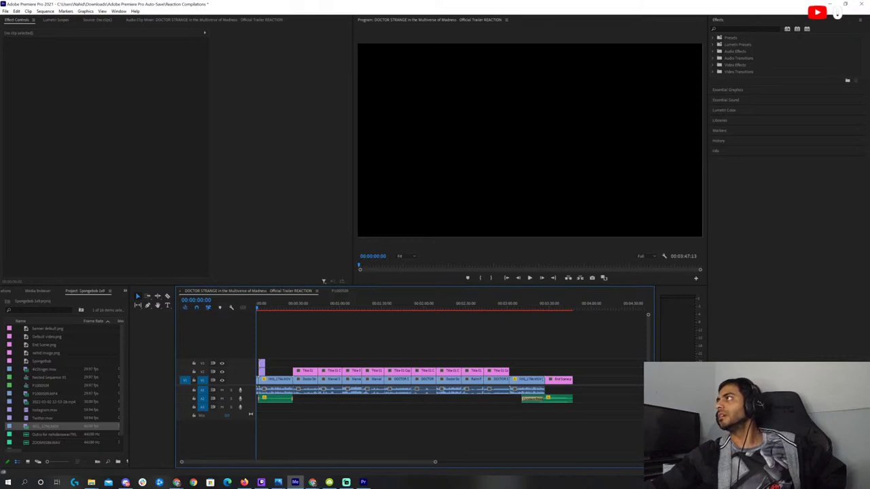
key(alt+Tab)
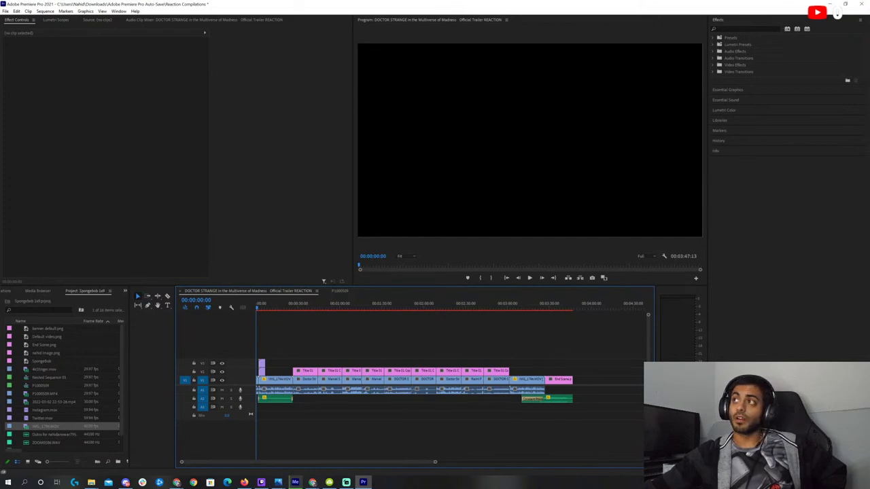
click(176, 482)
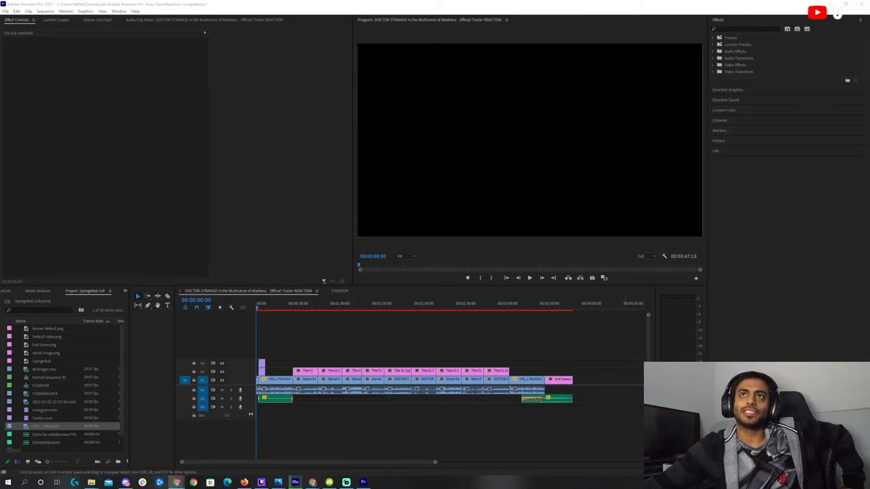
key(alt+Tab)
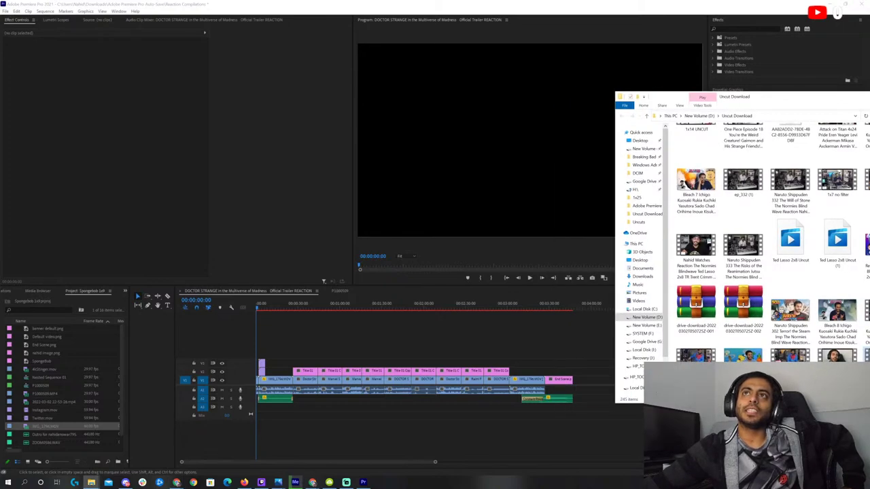
key(alt+Tab)
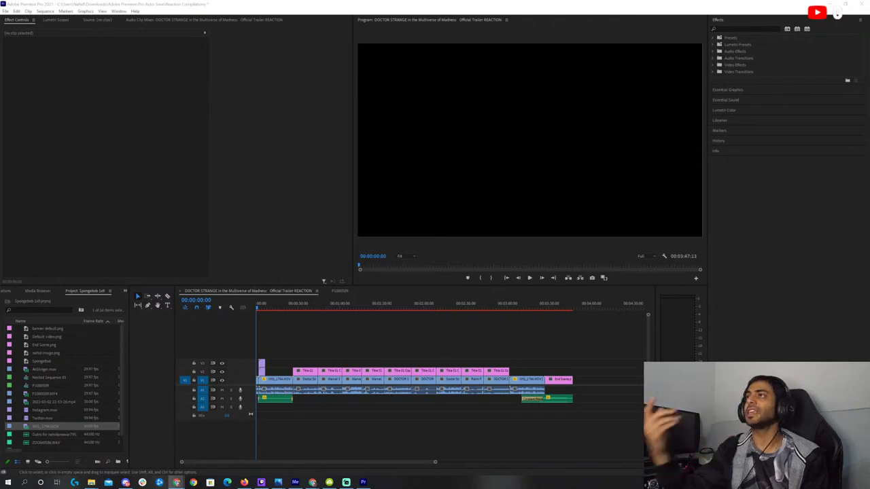
Switch to the browser, search YouTube for "bizzy bron doctor strange" and examine the trailer reaction results
key(alt+Tab)
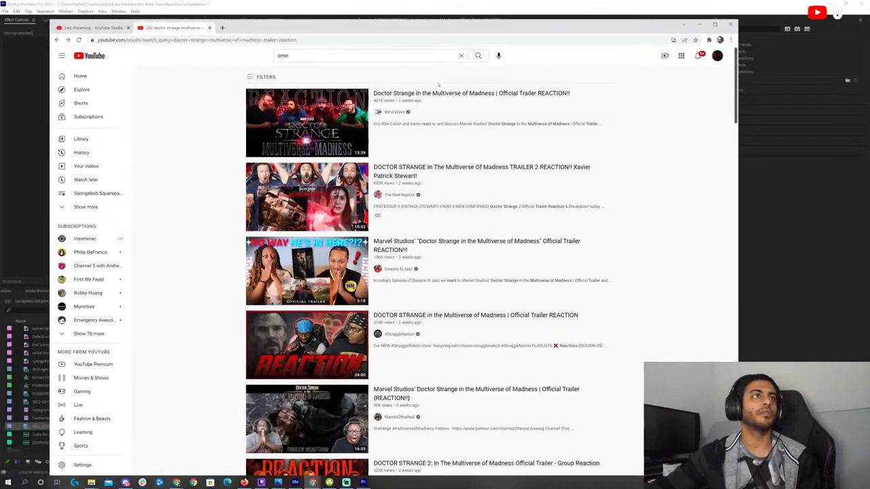
click(323, 55)
key(ctrl+a)
text(bizz)
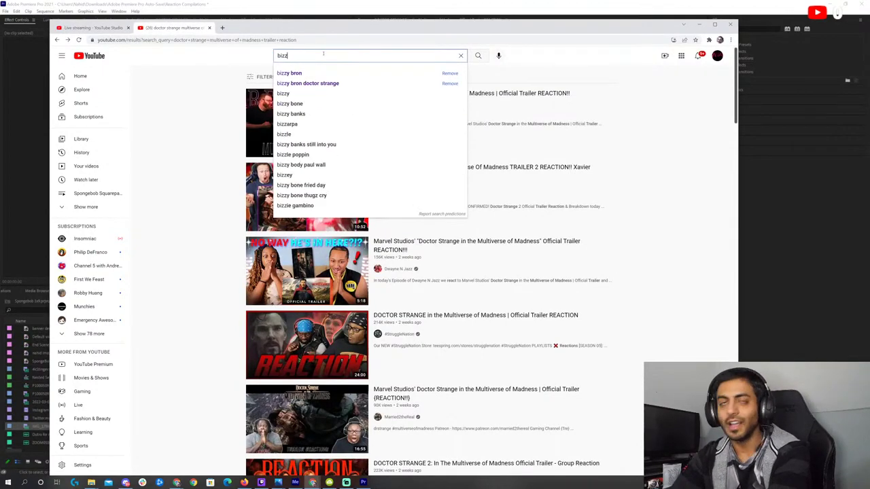
key(Down)
key(Down)
key(Return)
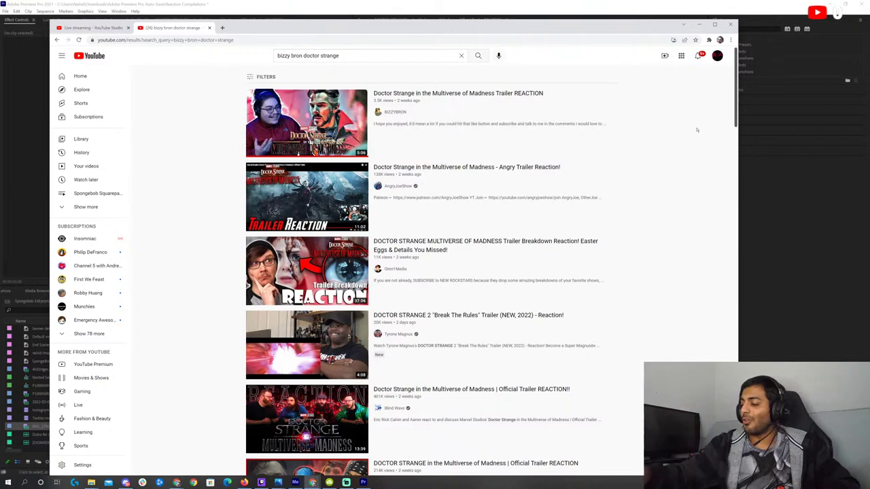
mouse_move(522, 151)
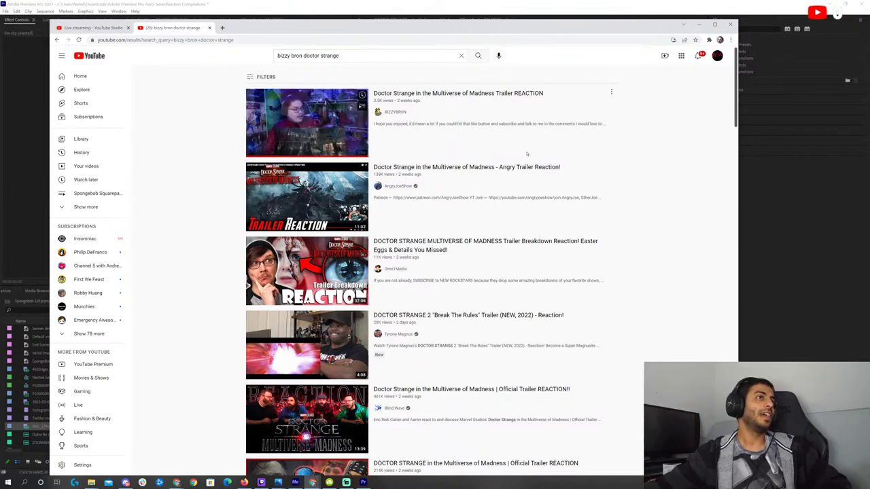
mouse_move(397, 114)
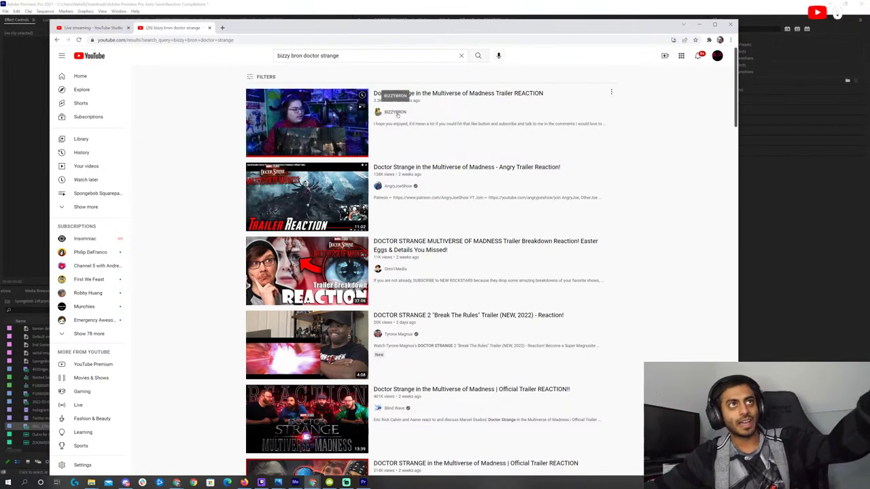
mouse_move(475, 272)
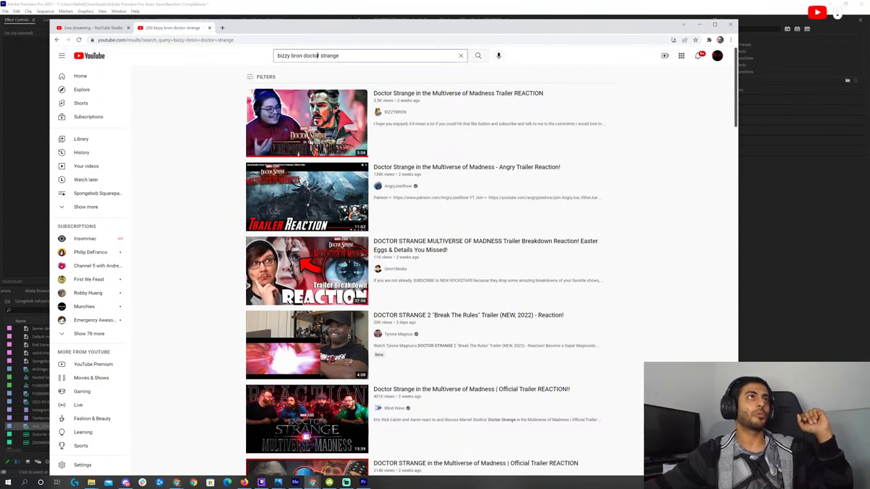